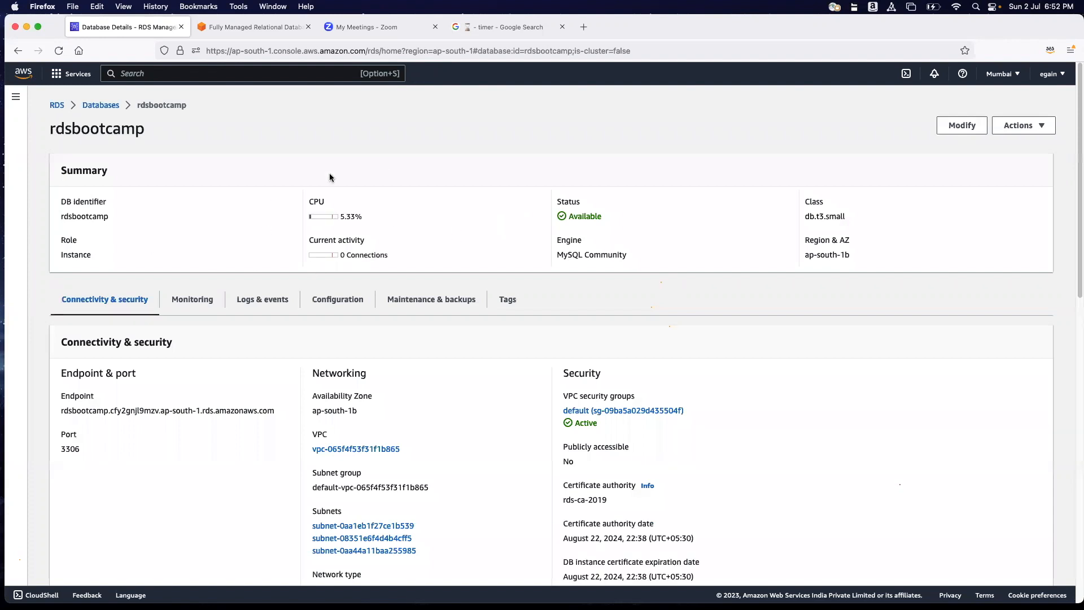
Open the default.mysql8.0 parameter group from the RDS parameter groups list.
scroll(269, 278, down, 3)
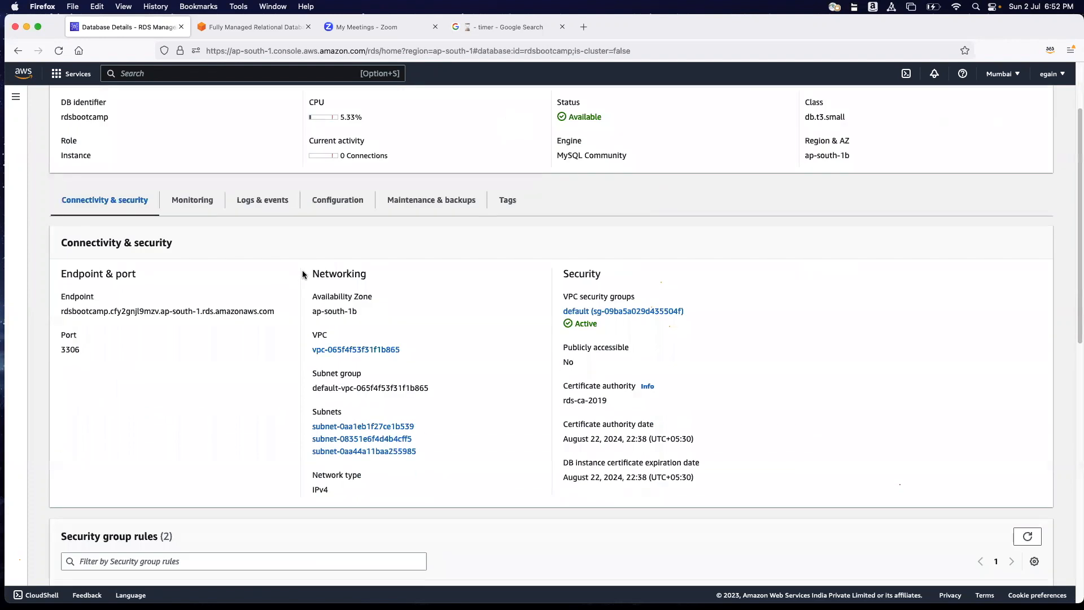
scroll(303, 270, up, 2)
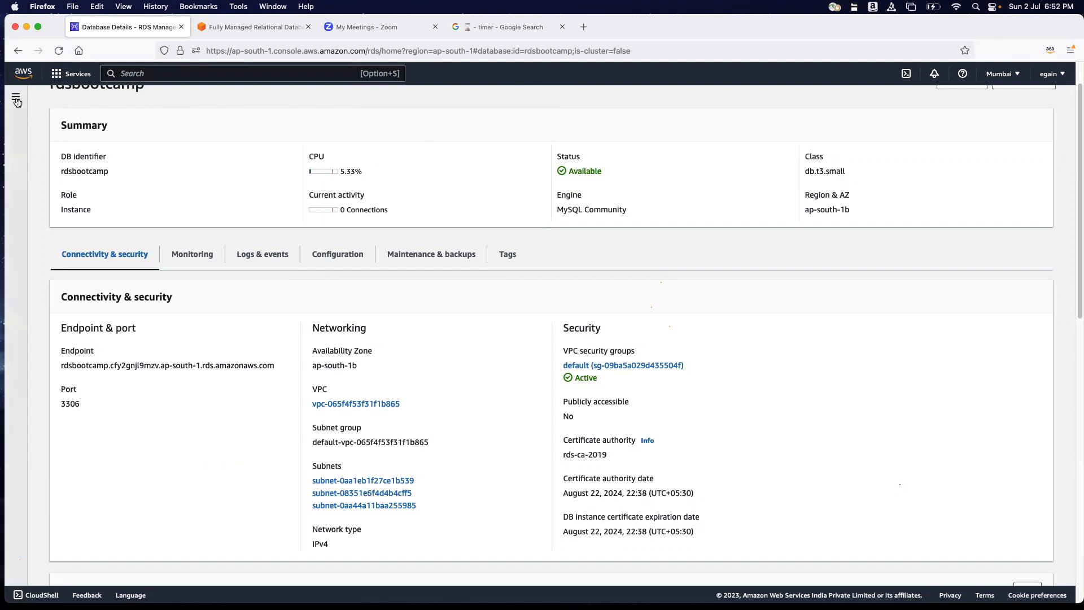
click(17, 98)
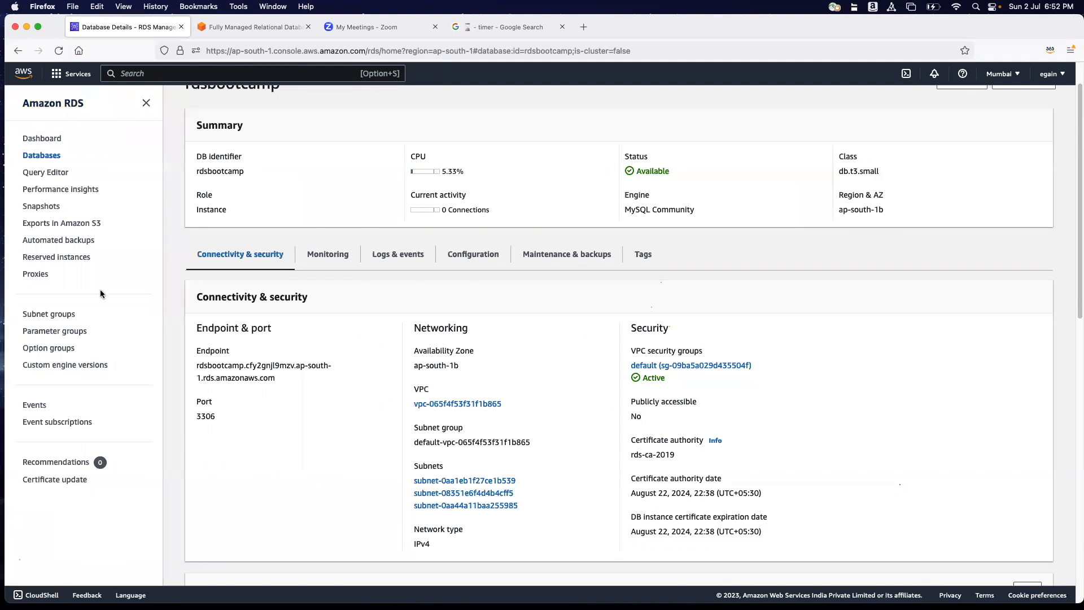
click(68, 333)
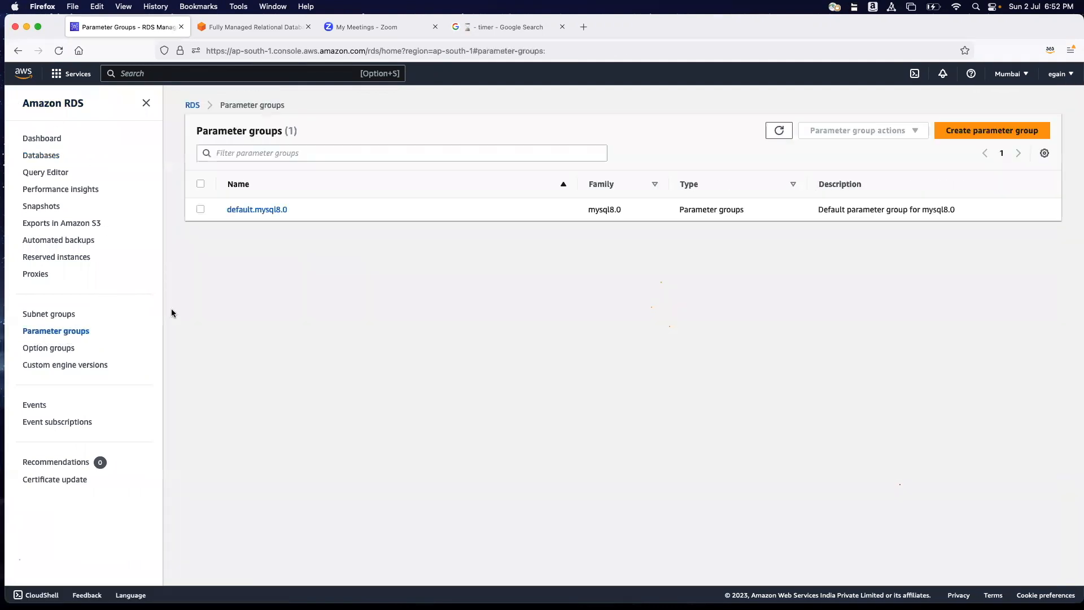
click(275, 213)
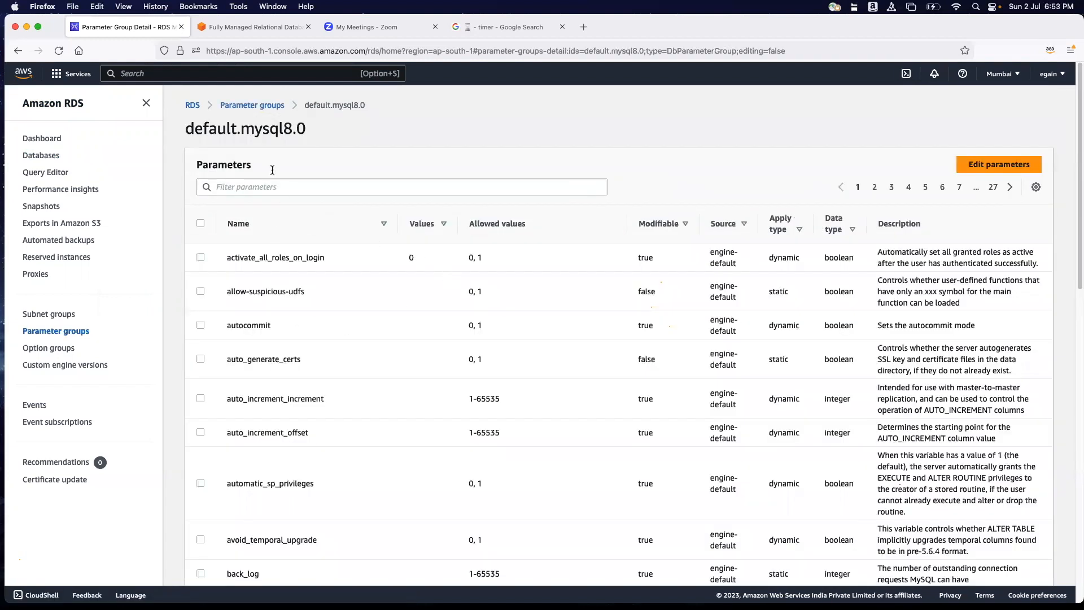
drag(240, 129, 320, 137)
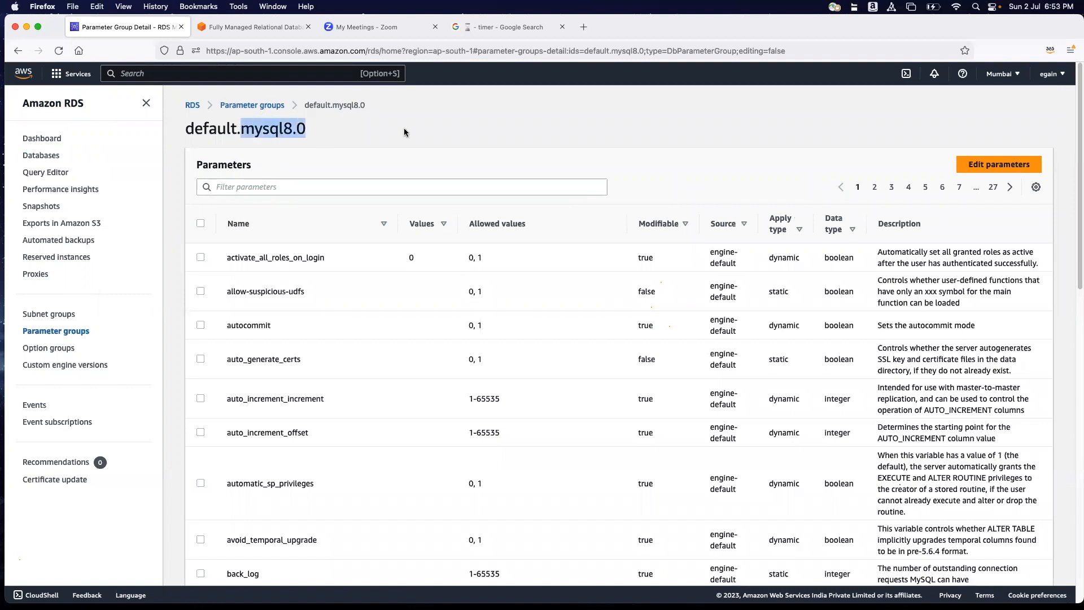
click(416, 144)
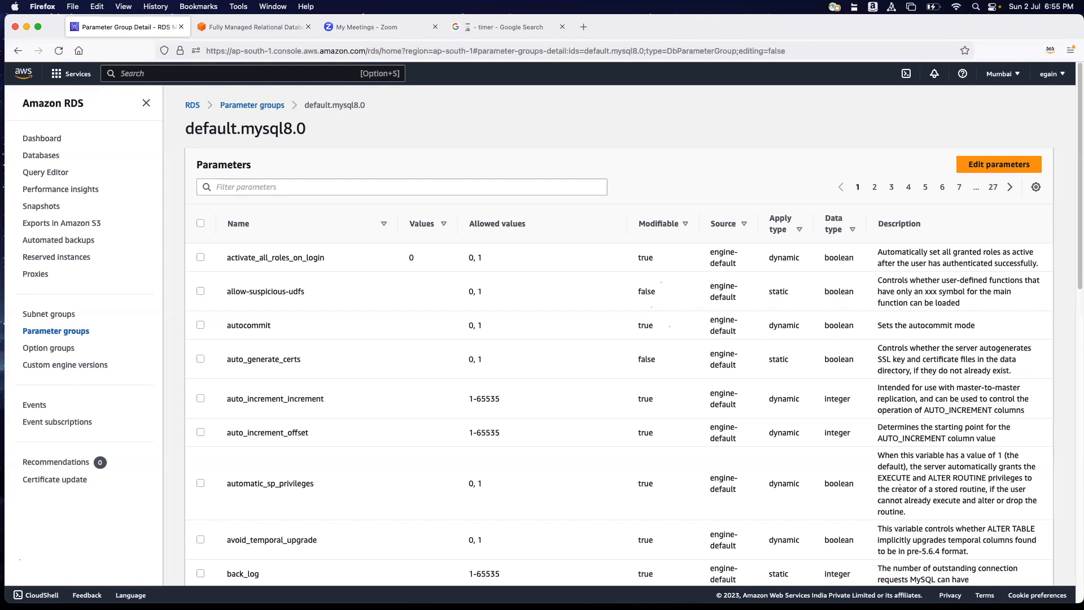
Filter the default group's parameters by "binlog".
click(527, 187)
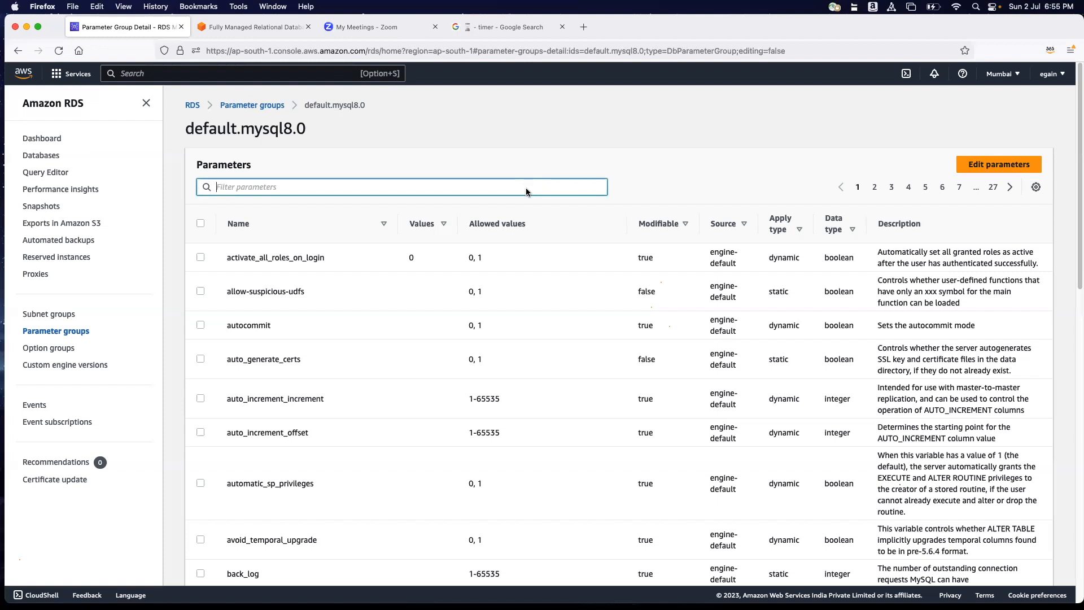
text(bin)
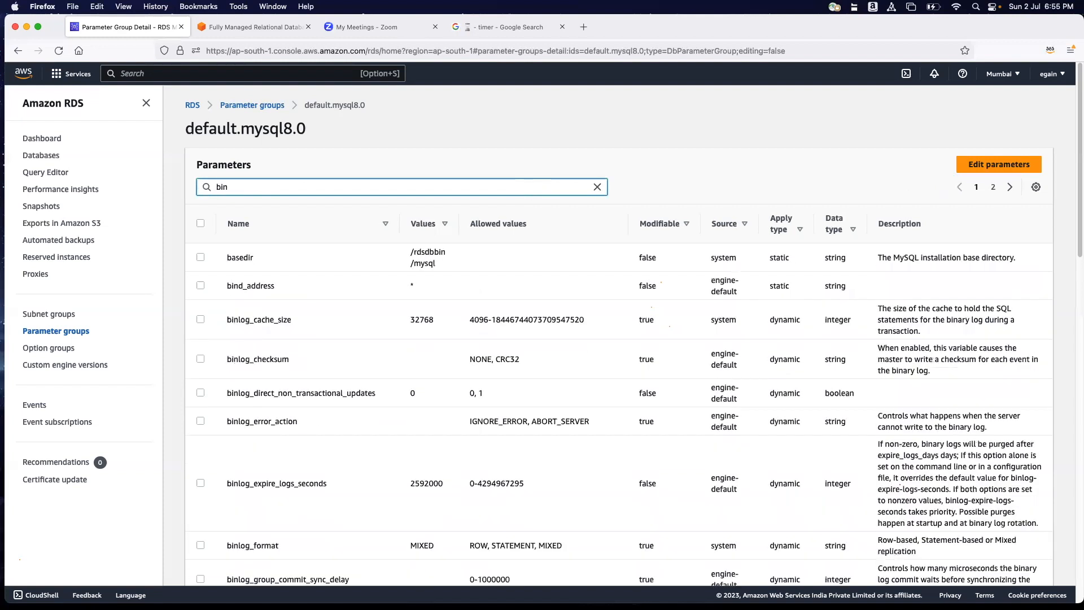
text(log)
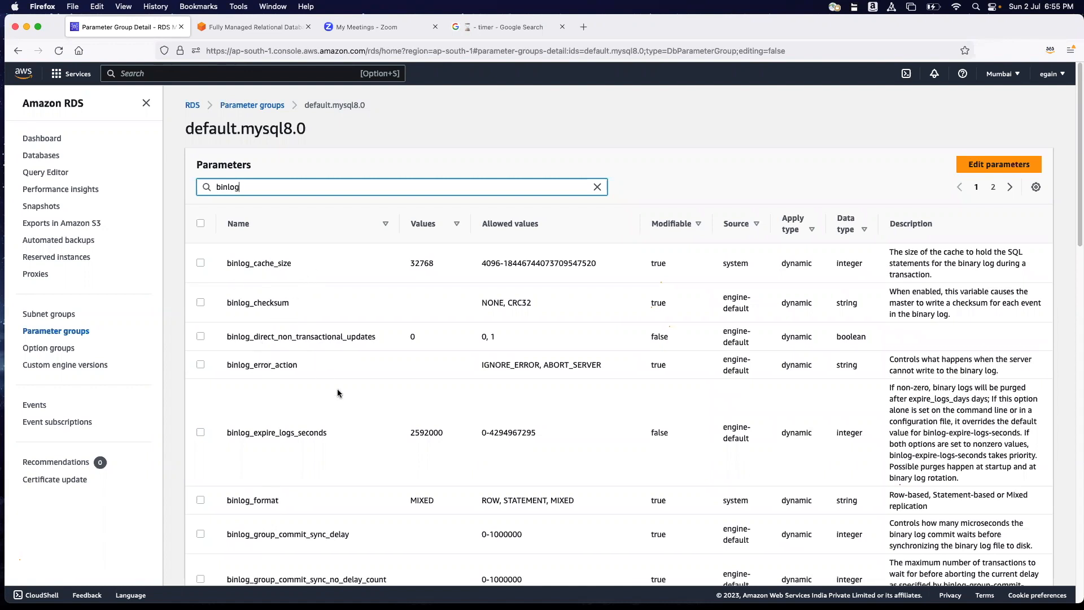
Examine the binlog parameters, their values and whether they are modifiable across both result pages.
scroll(337, 388, down, 5)
scroll(337, 389, down, 4)
scroll(329, 400, down, 10)
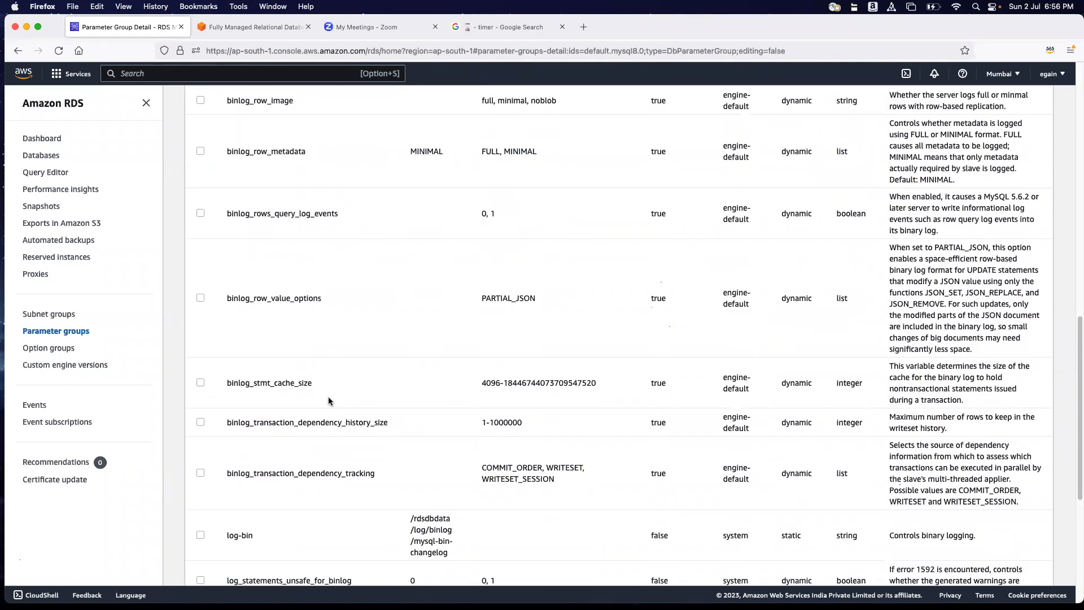
scroll(329, 401, up, 20)
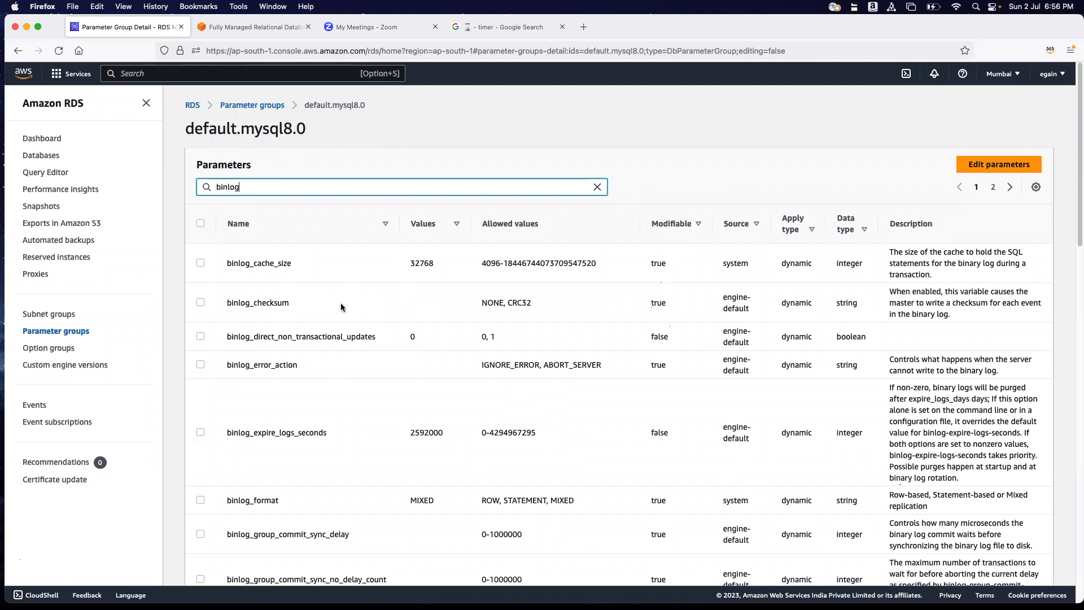
scroll(333, 298, down, 2)
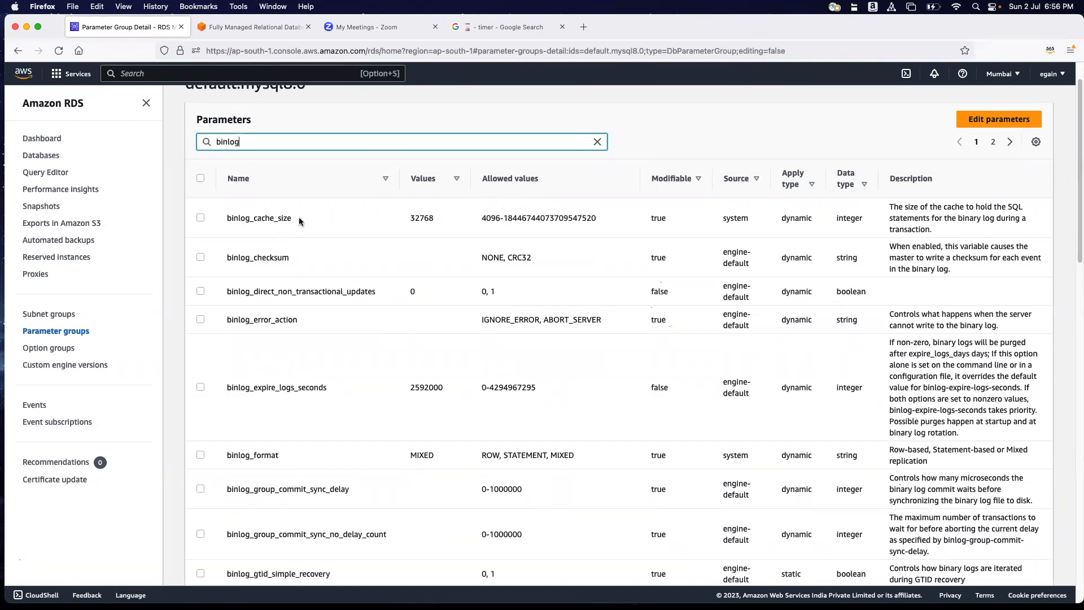
scroll(348, 338, down, 3)
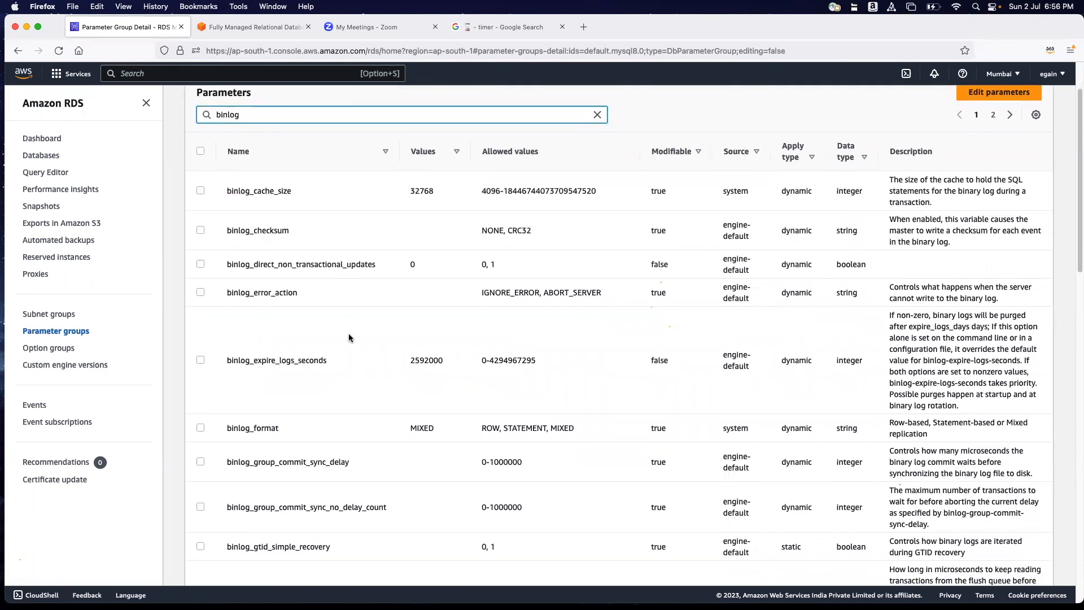
scroll(349, 337, down, 2)
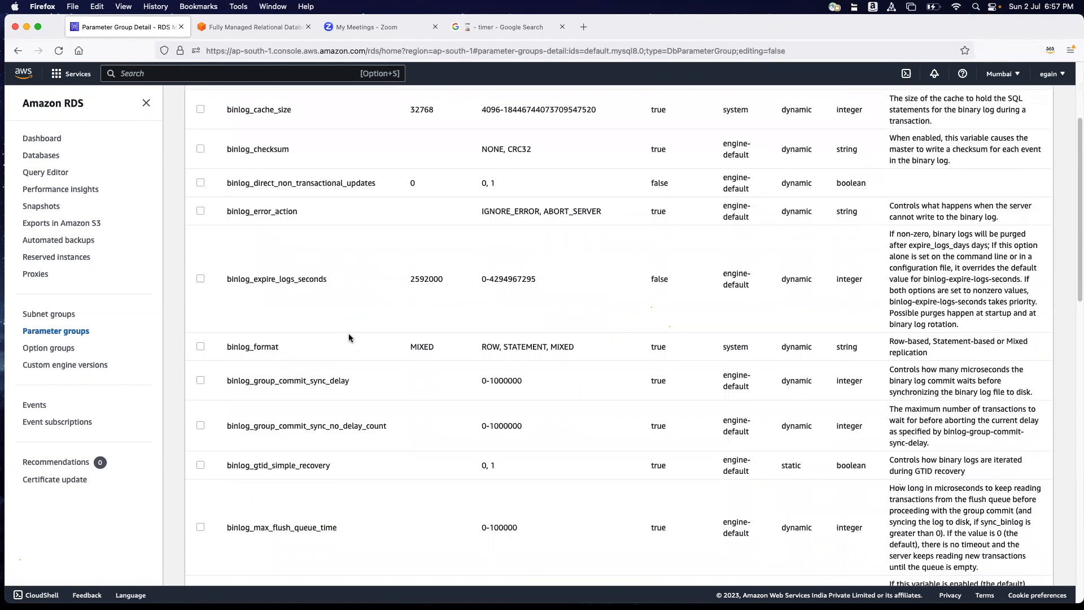
scroll(349, 338, down, 4)
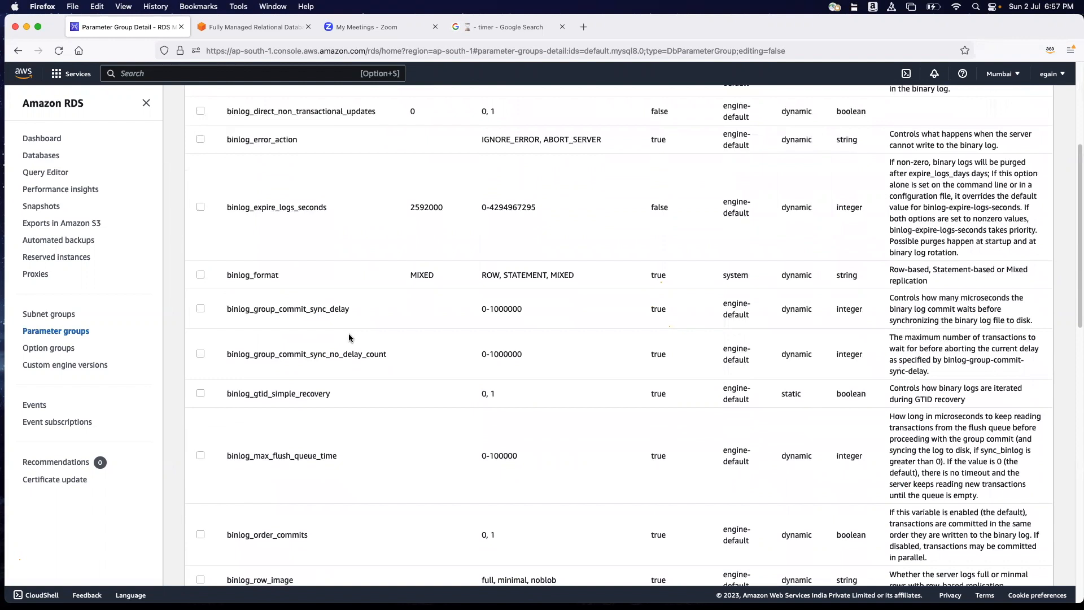
scroll(348, 338, down, 7)
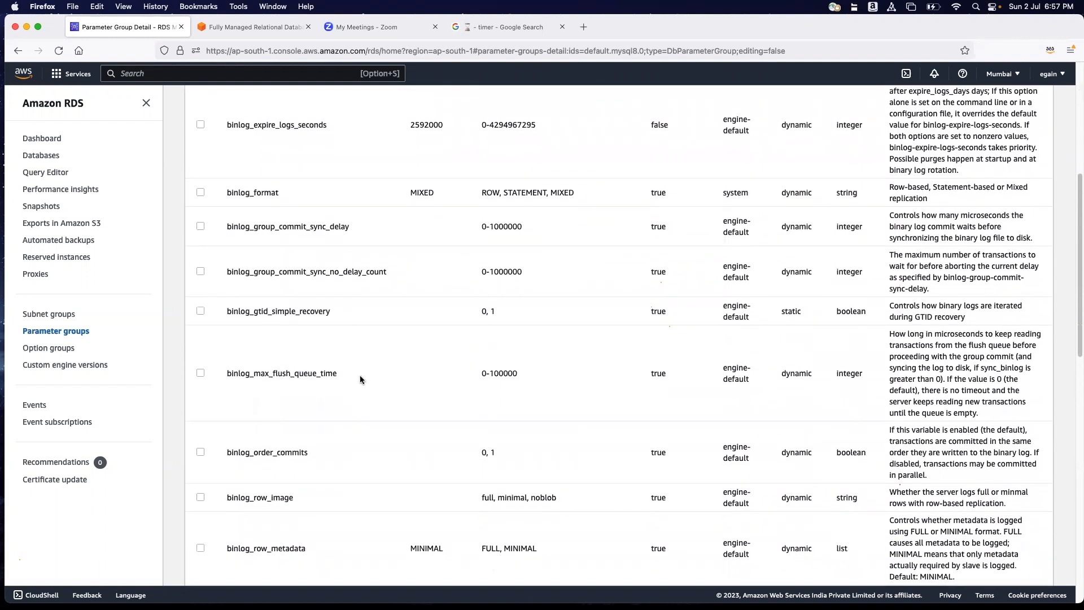
scroll(357, 377, down, 9)
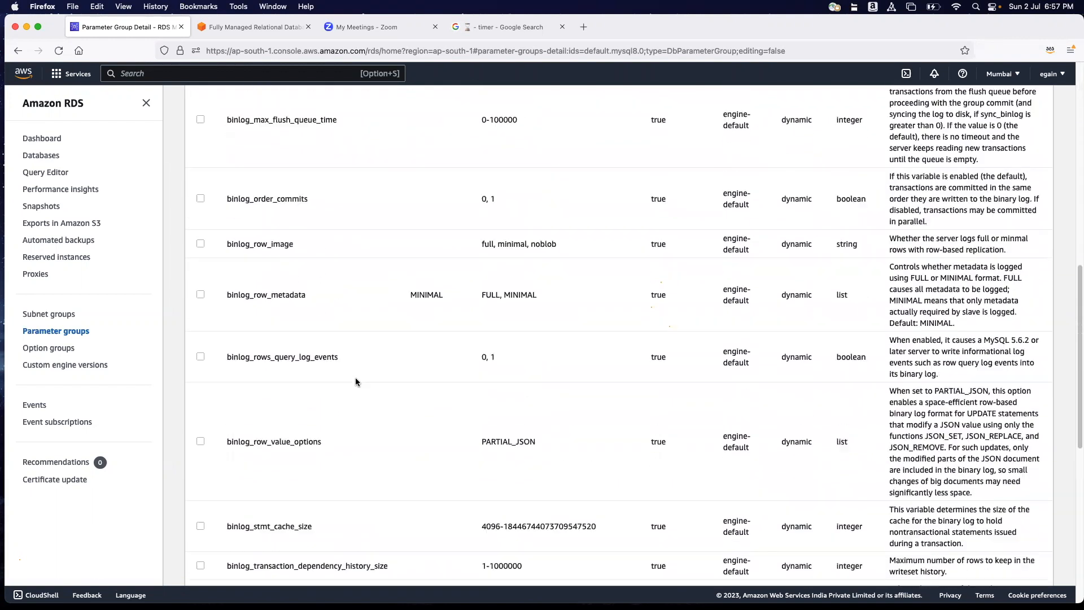
scroll(355, 377, up, 20)
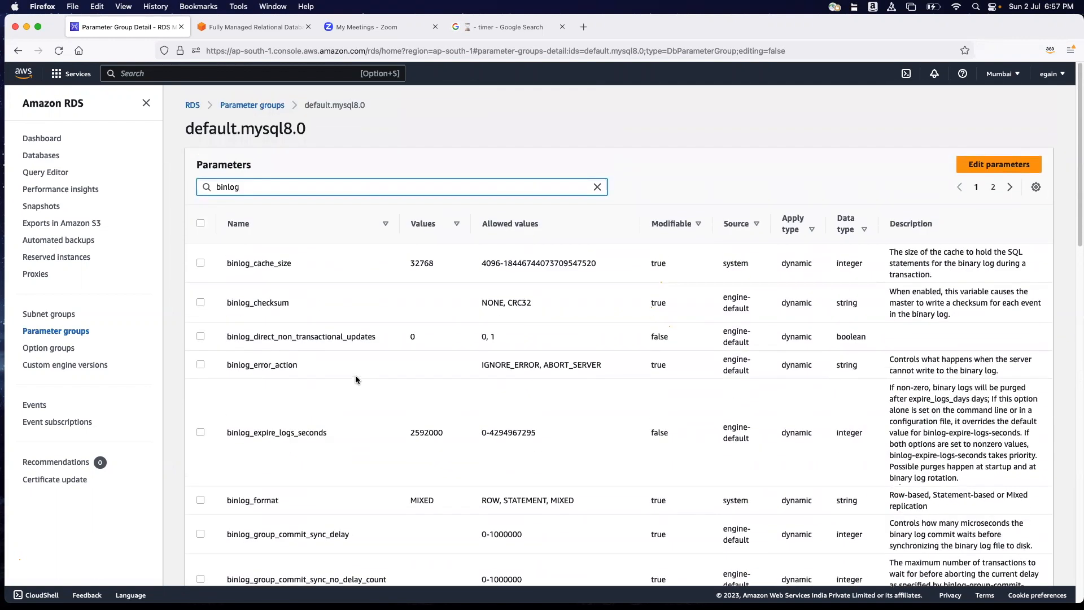
click(993, 187)
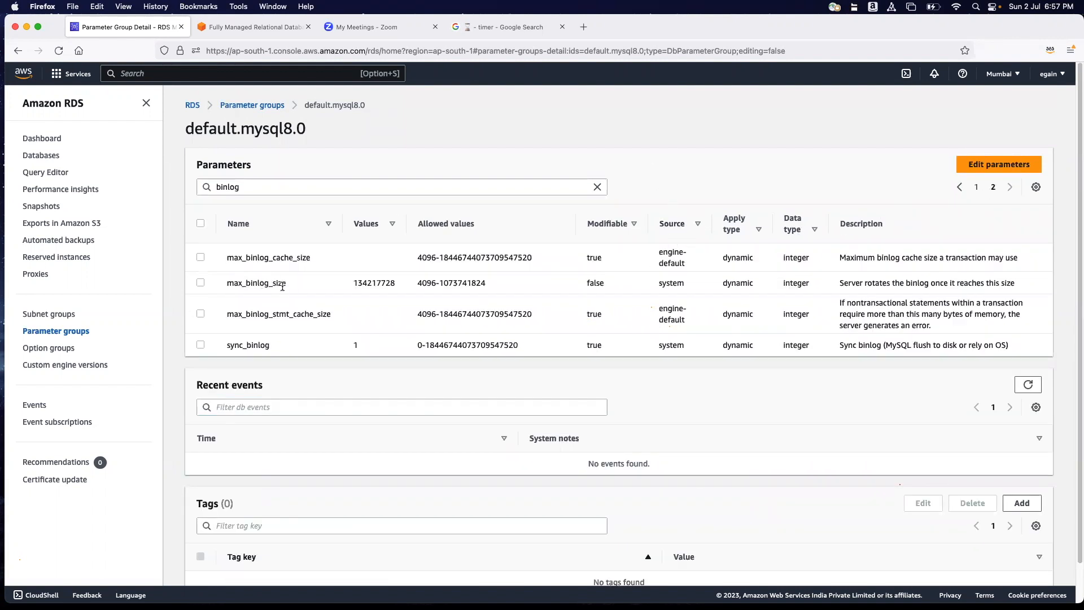
Select the max_binlog_size parameter and put the default group's parameters into edit mode.
click(201, 283)
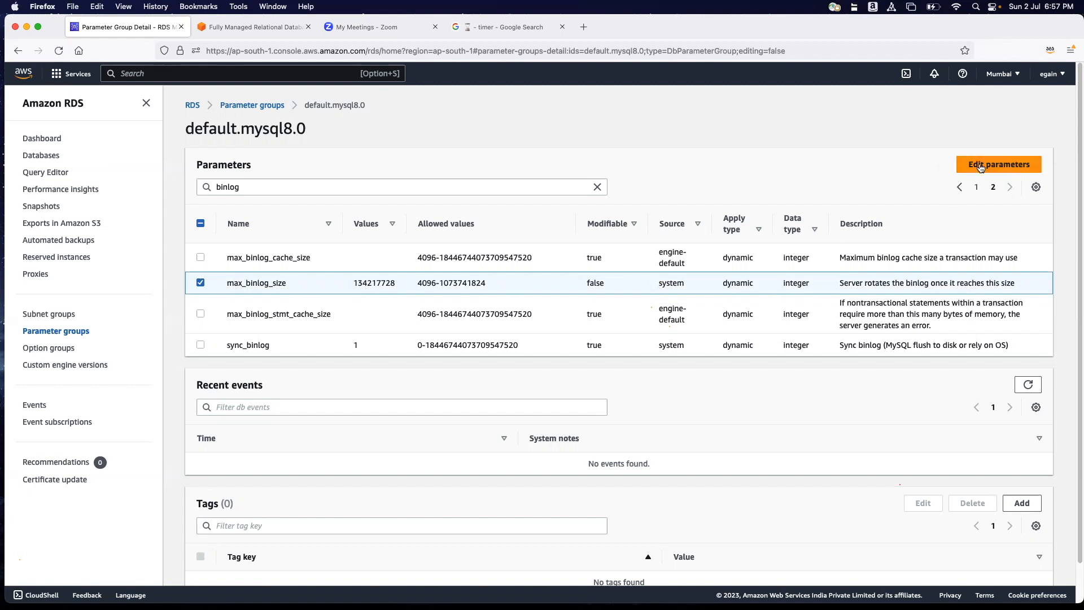
click(1003, 167)
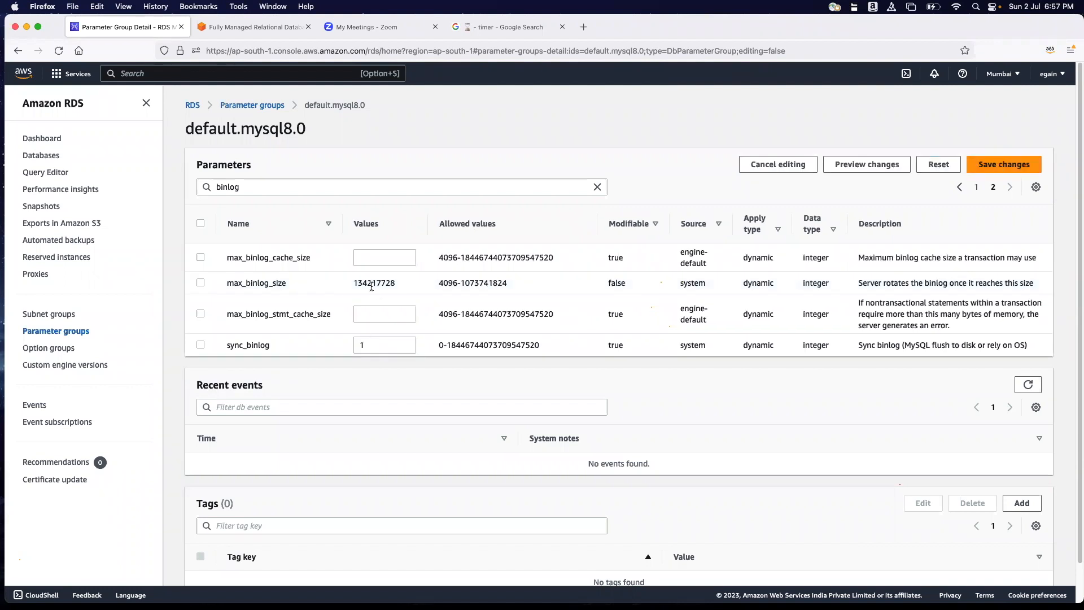
click(200, 282)
click(201, 283)
Try to save the default group's binlog_cache_size with a value of 20000.
click(976, 187)
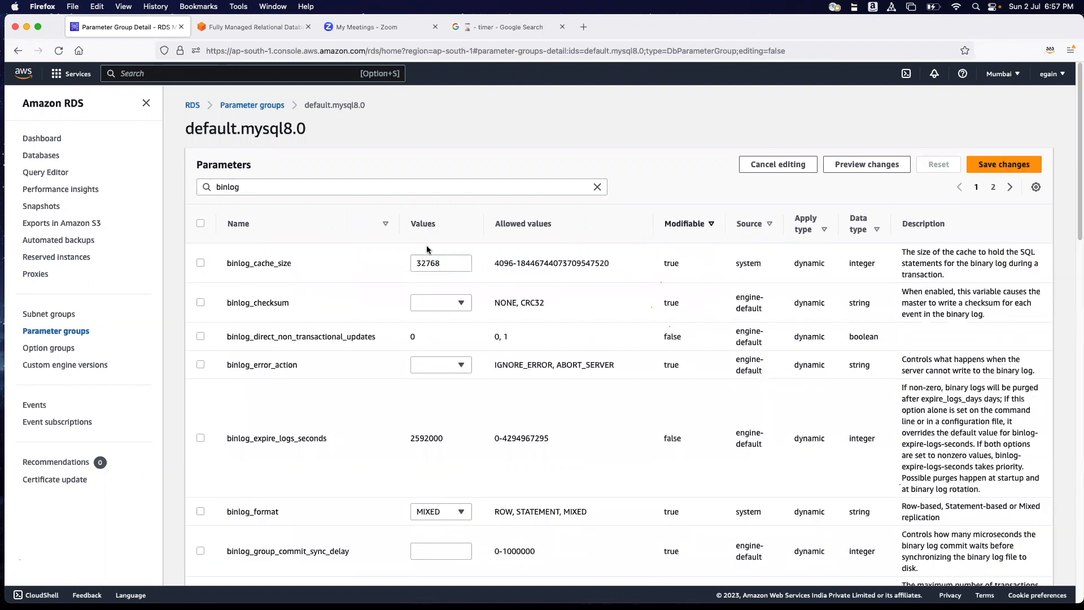
drag(463, 263, 398, 262)
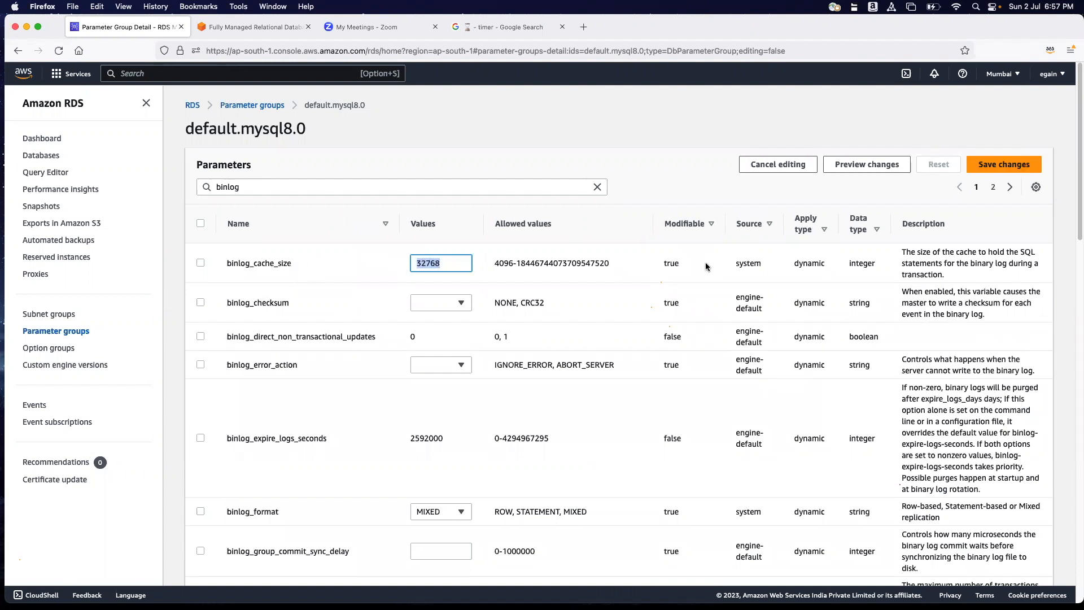
drag(792, 263, 832, 262)
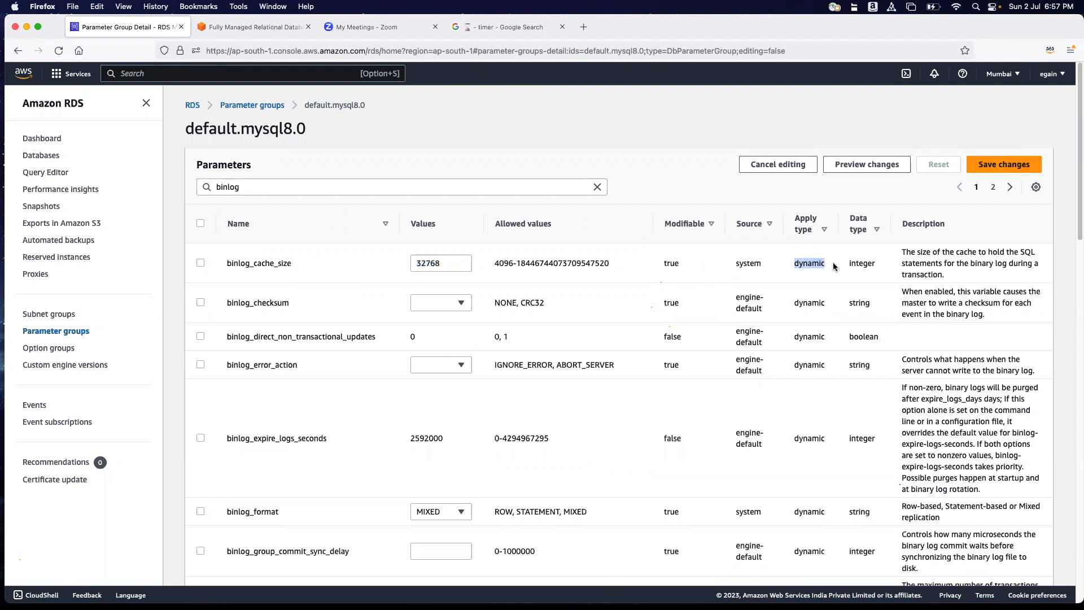
scroll(817, 370, down, 1)
scroll(817, 373, up, 1)
click(806, 275)
drag(452, 265, 412, 265)
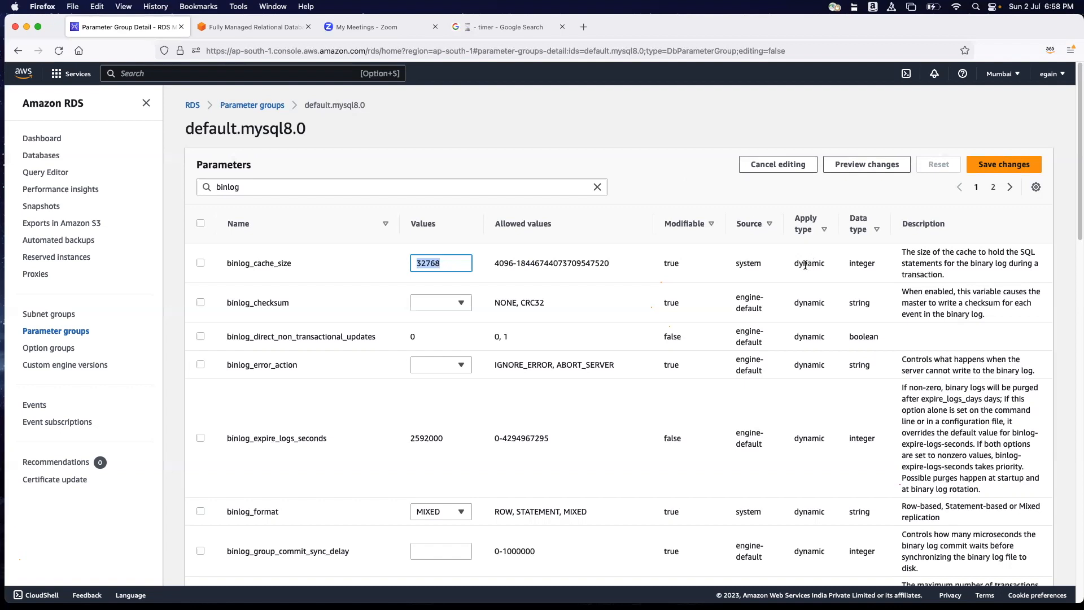
drag(451, 265, 394, 259)
text(20000)
click(1005, 165)
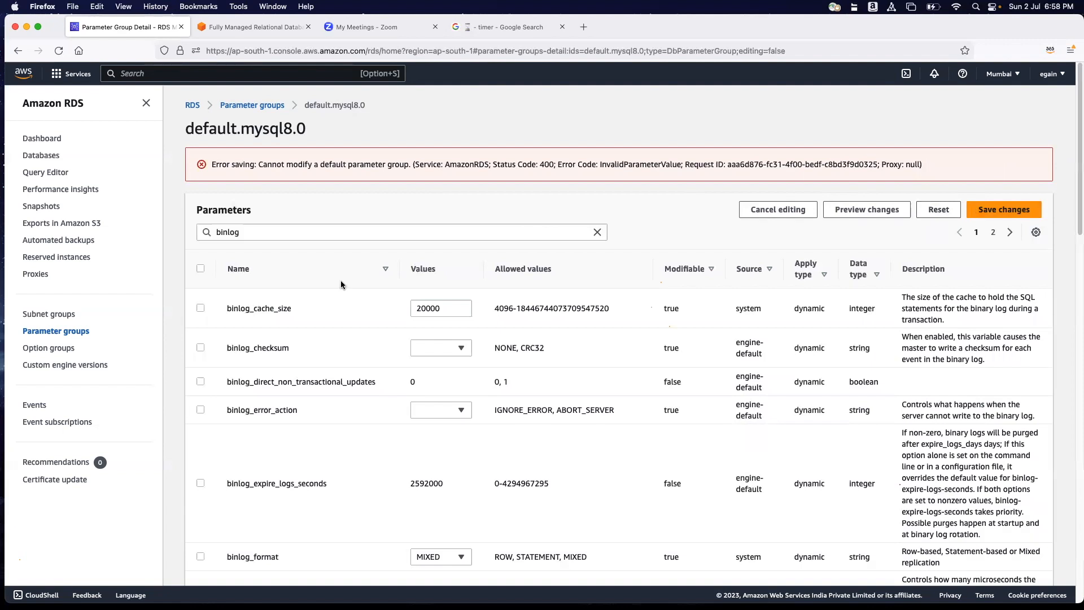
Try to save binlog_cache_size as 4096 in the default group and review the resulting error message.
click(446, 307)
key(BackSpace)
key(BackSpace)
key(BackSpace)
key(BackSpace)
key(BackSpace)
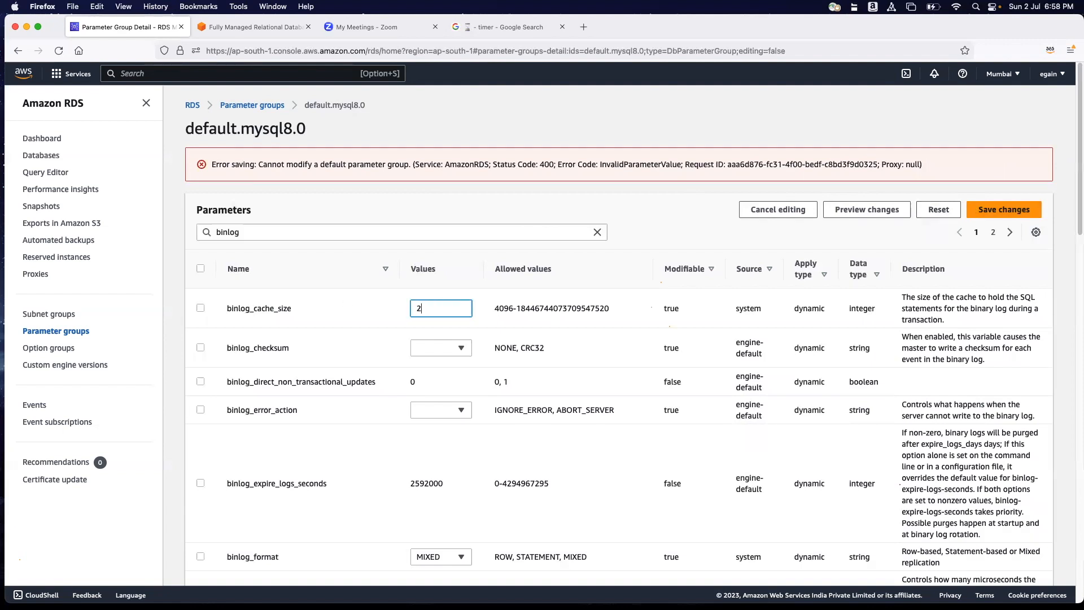
text(4096)
key(Return)
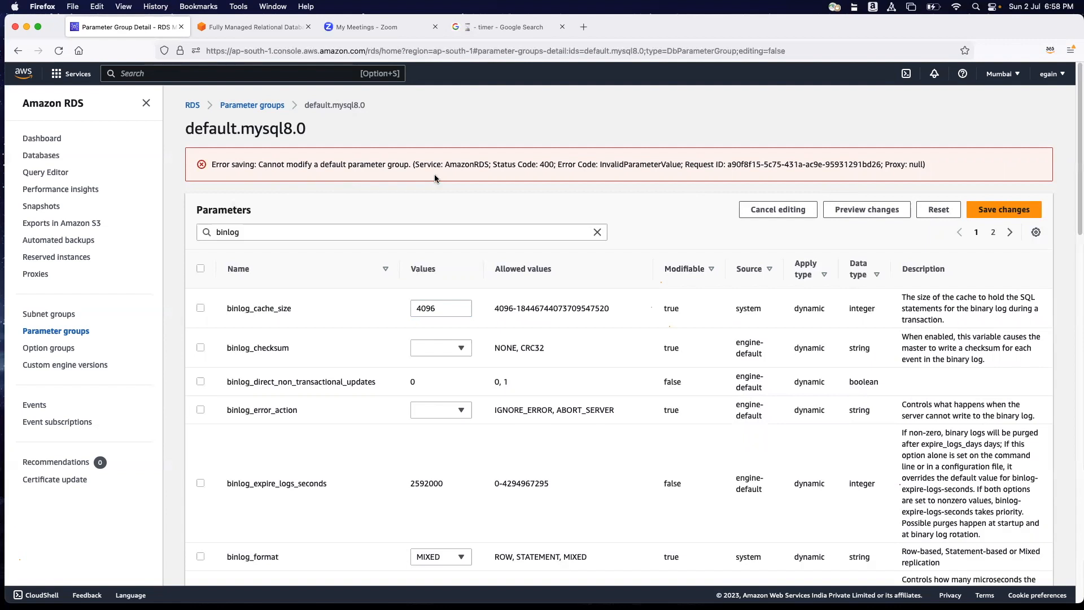
drag(286, 164, 406, 168)
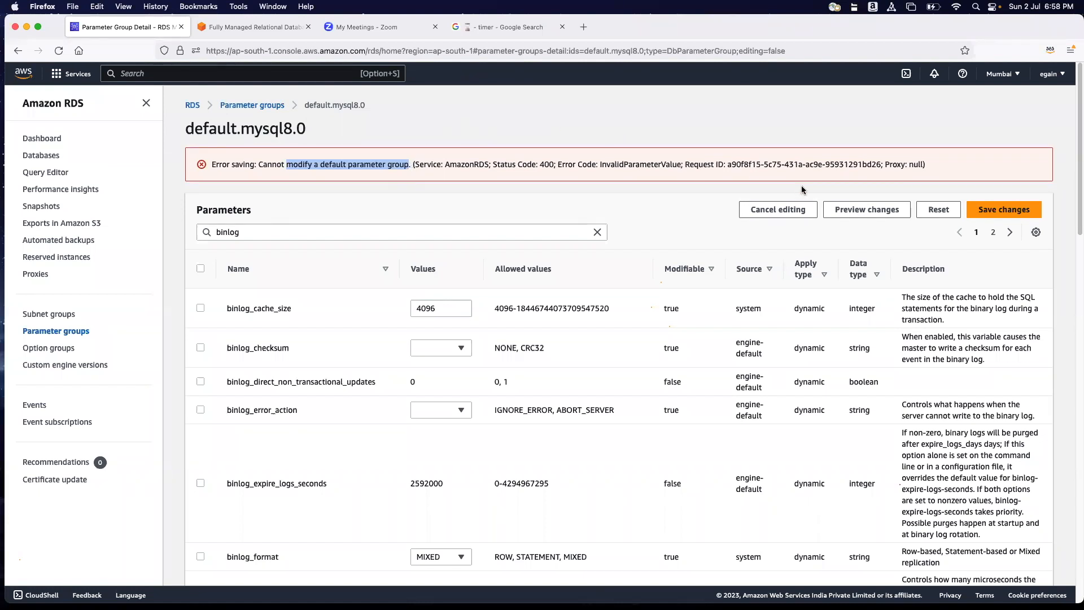
click(298, 210)
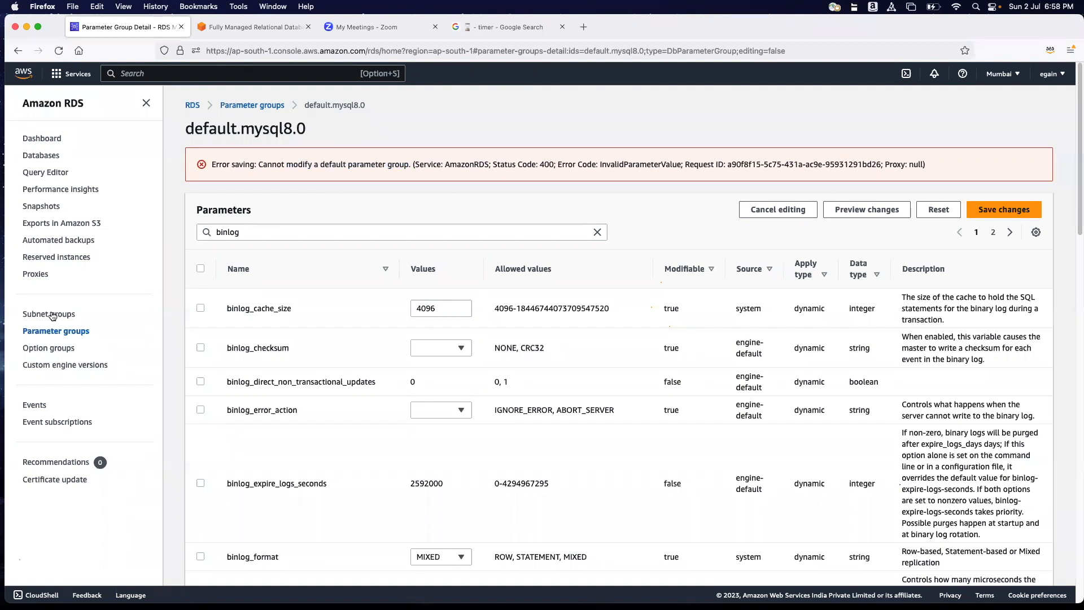
Create a mysql8.0 DB parameter group with rdsbootcamp as both its group name and description.
click(51, 332)
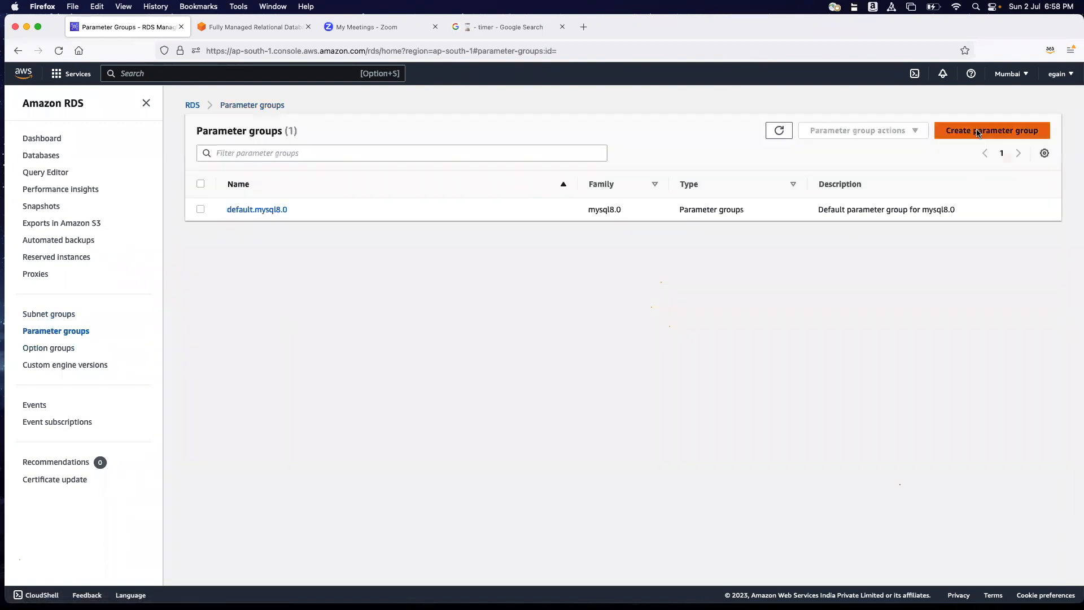
click(985, 133)
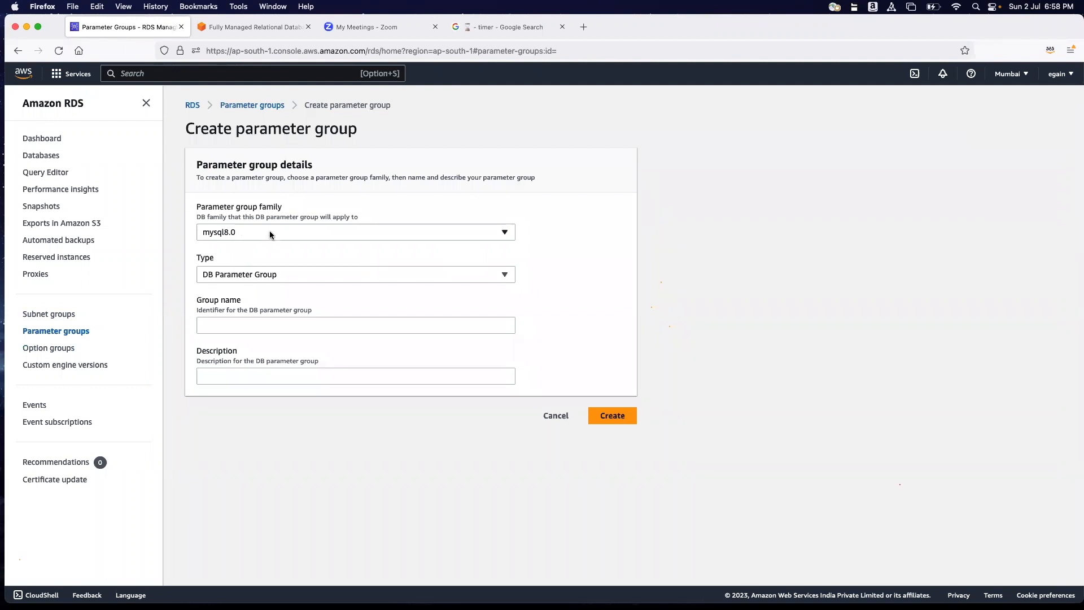
click(273, 326)
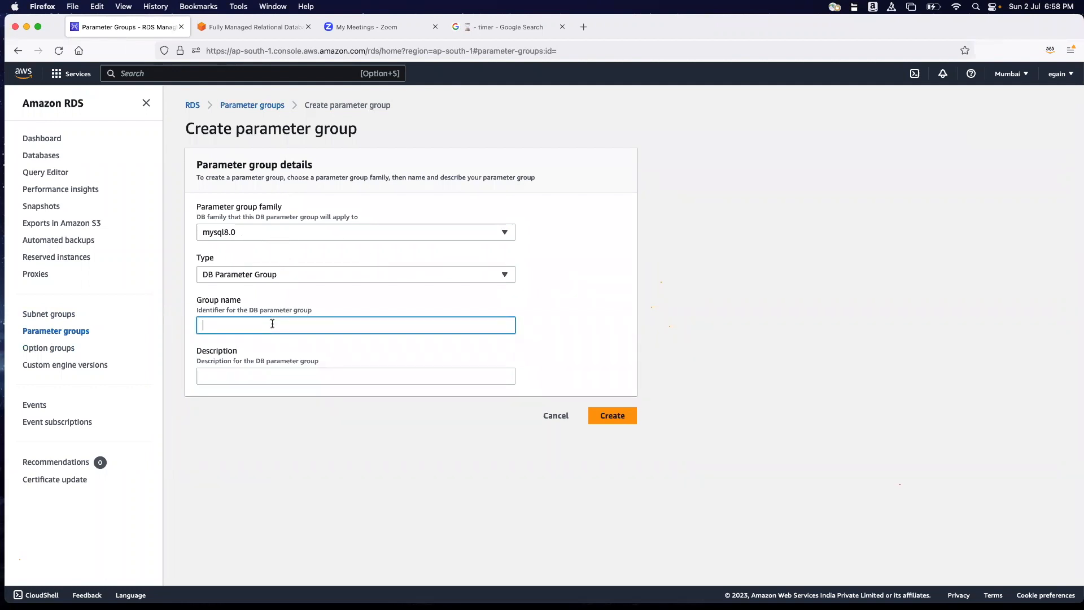
text(rdsbootcamp)
key(super+a)
key(super+c)
click(251, 376)
key(super+v)
click(616, 416)
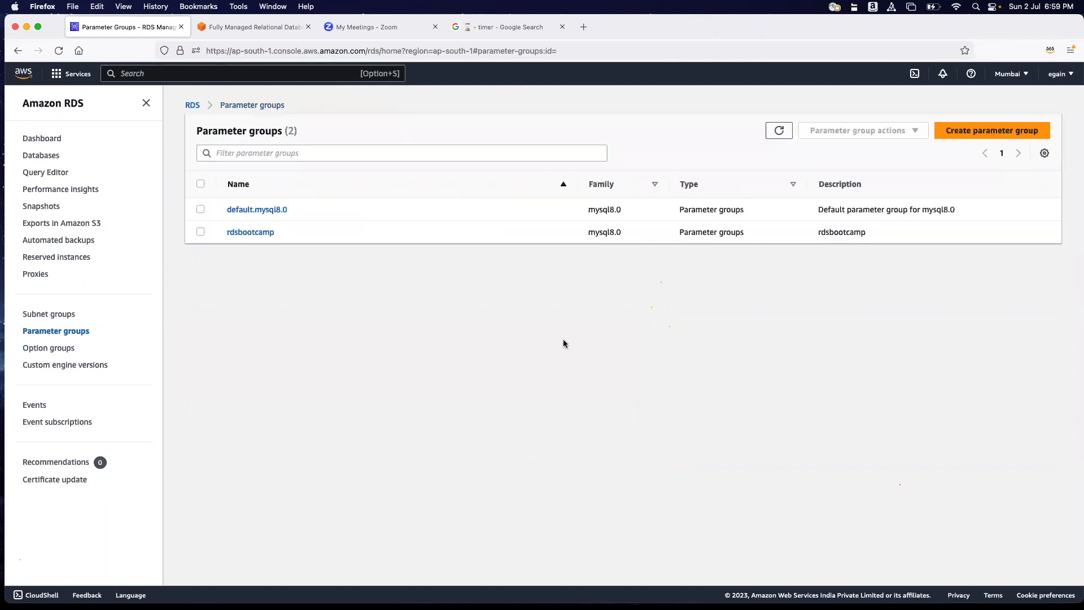
Open the rdsbootcamp parameter group, set its binlog_cache_size value to 4096 and save the change.
click(258, 233)
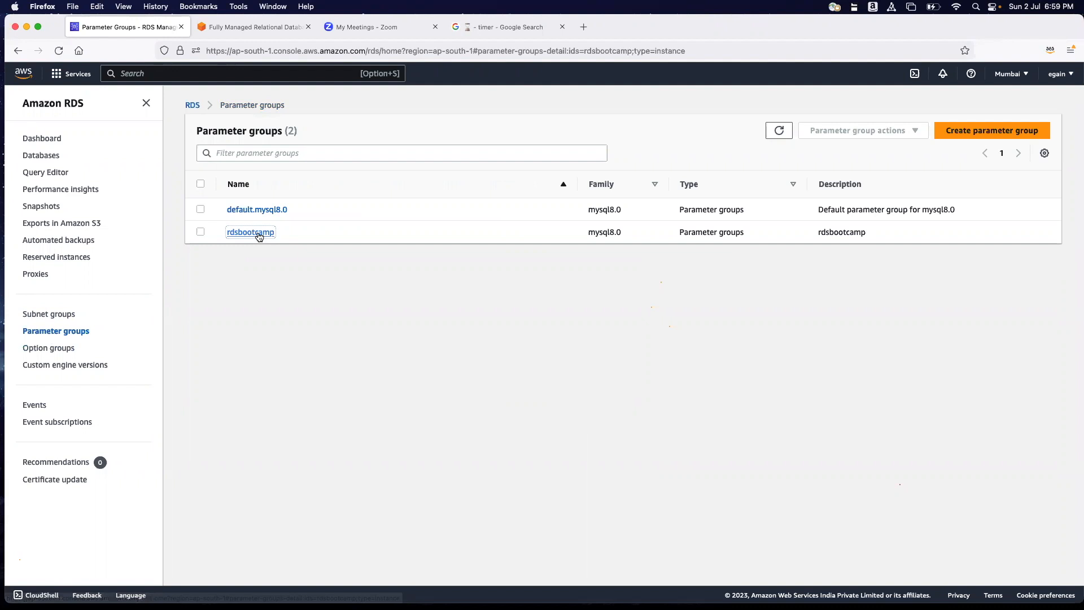
click(201, 308)
click(70, 331)
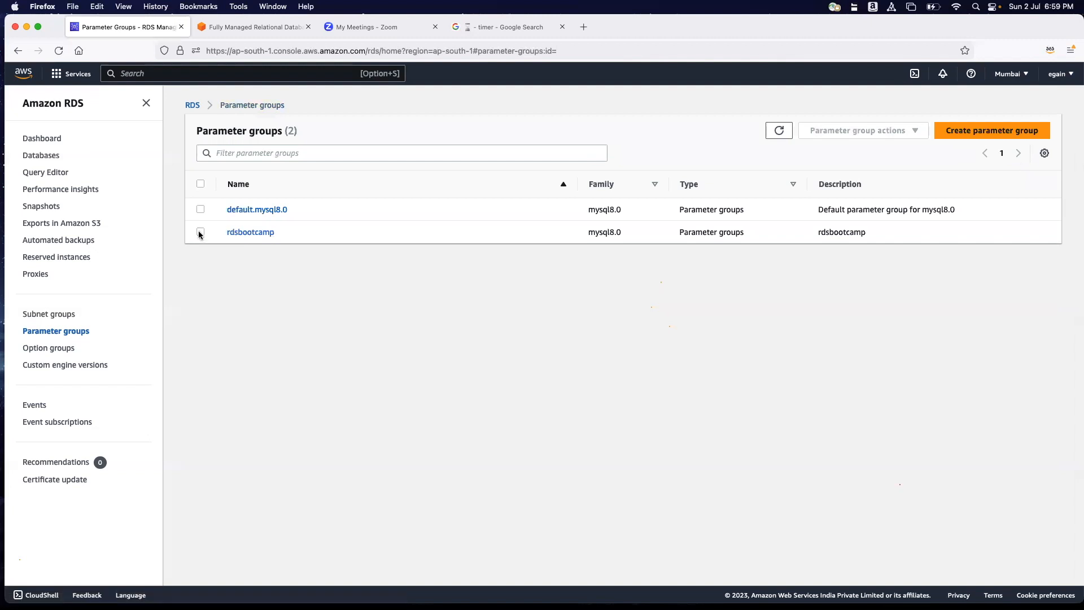
click(200, 232)
click(253, 234)
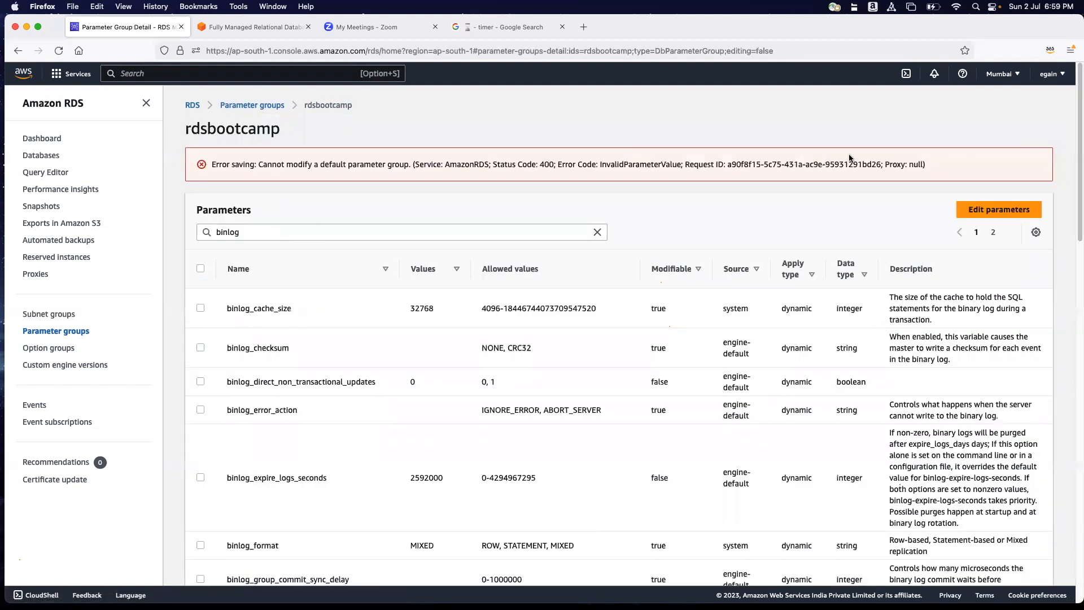
click(999, 210)
drag(461, 263, 371, 264)
text(4096)
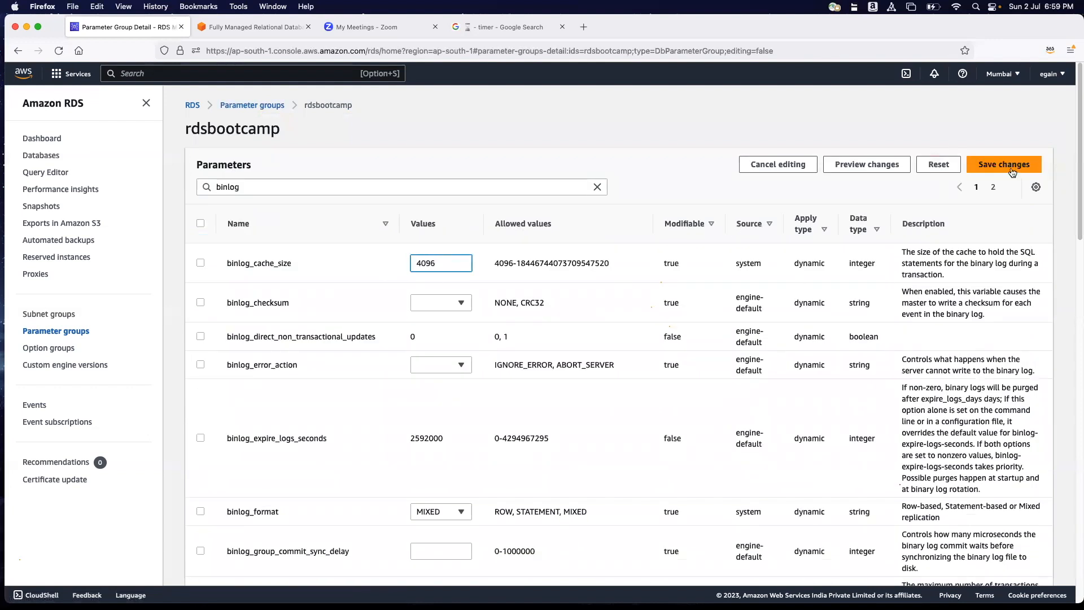
click(1012, 171)
Review the apply type of binlog_cache_size and check the type of rdsbootcamp in the parameter groups list.
scroll(610, 327, down, 15)
scroll(555, 357, down, 3)
scroll(555, 357, up, 18)
drag(792, 264, 826, 264)
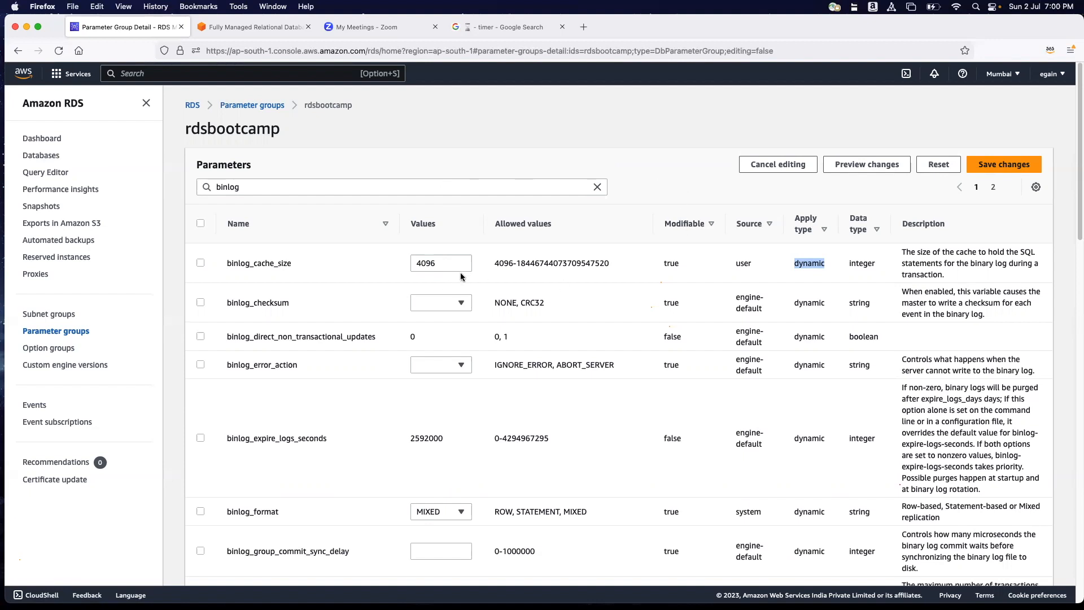
click(62, 336)
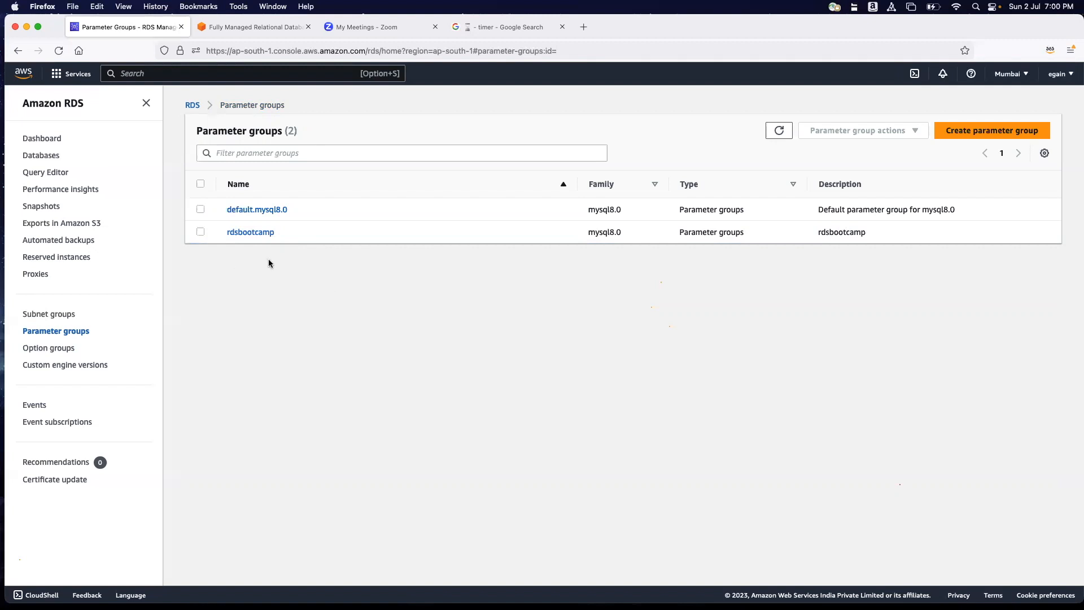
drag(678, 232, 769, 236)
Open the rdsbootcamp database instance for modification.
click(38, 161)
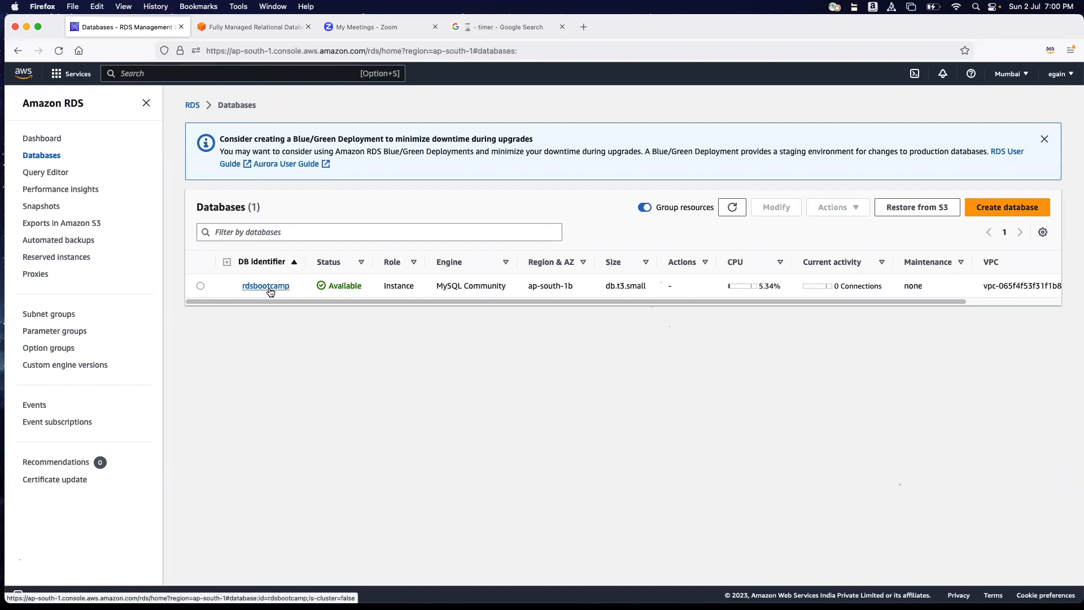
click(271, 289)
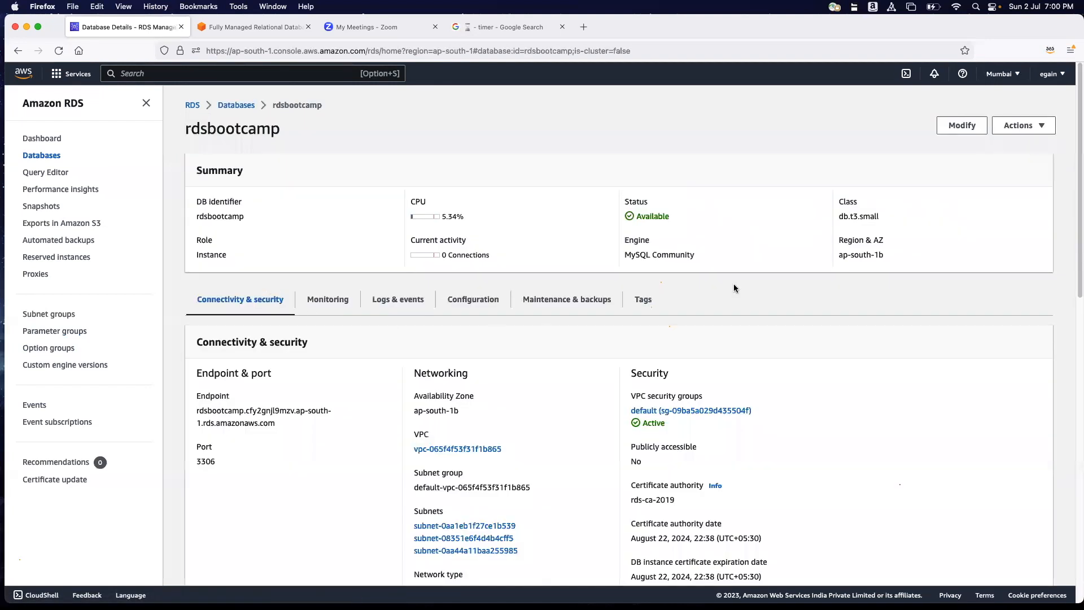
click(949, 133)
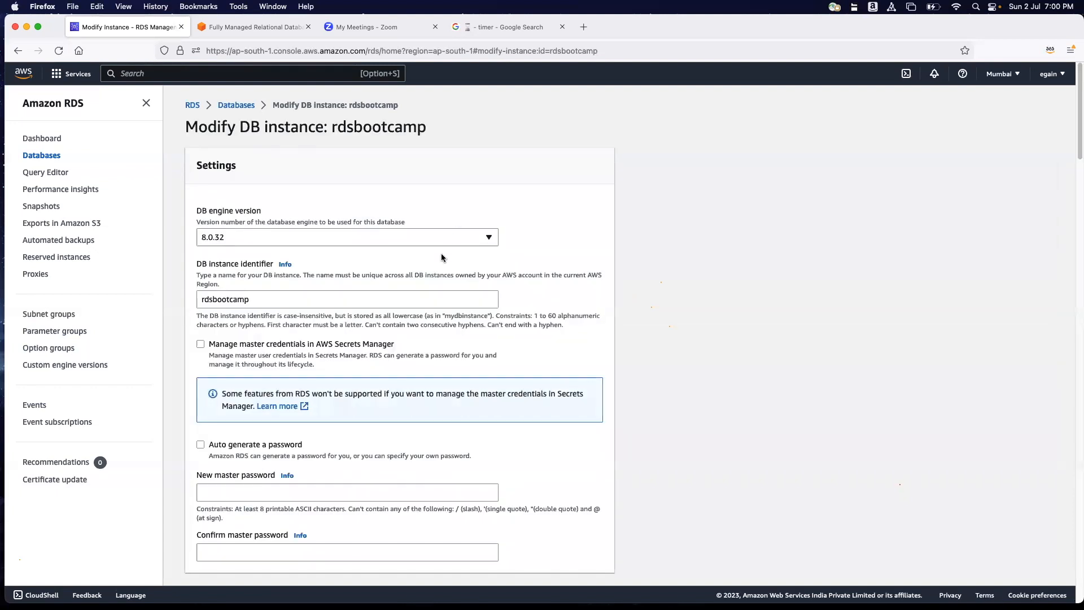
Set the instance's DB parameter group to rdsbootcamp and proceed to the summary of modifications.
scroll(497, 289, down, 3)
scroll(498, 290, down, 10)
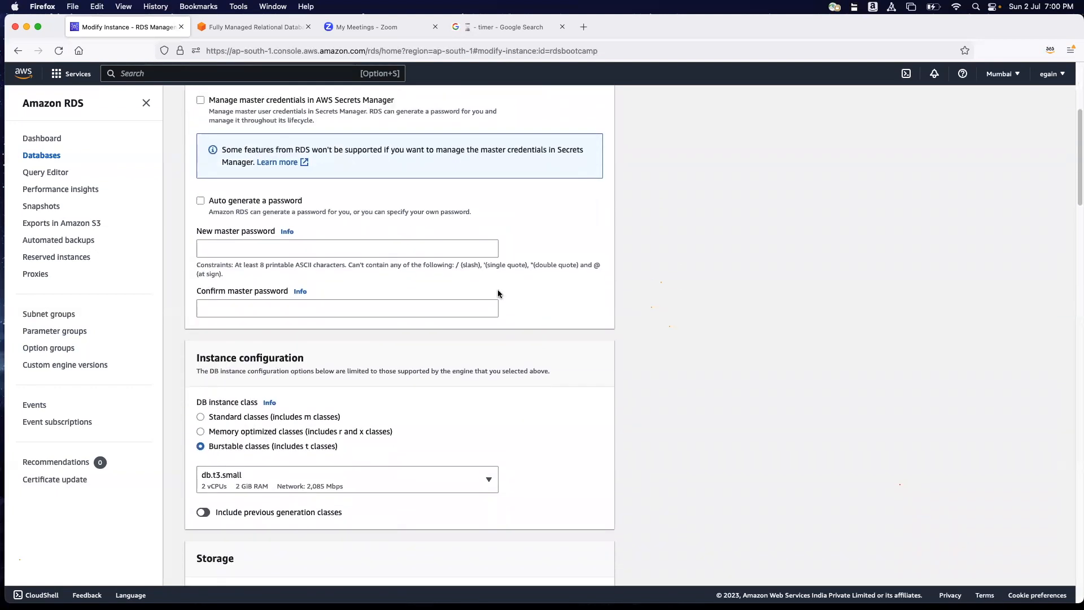
scroll(498, 293, down, 20)
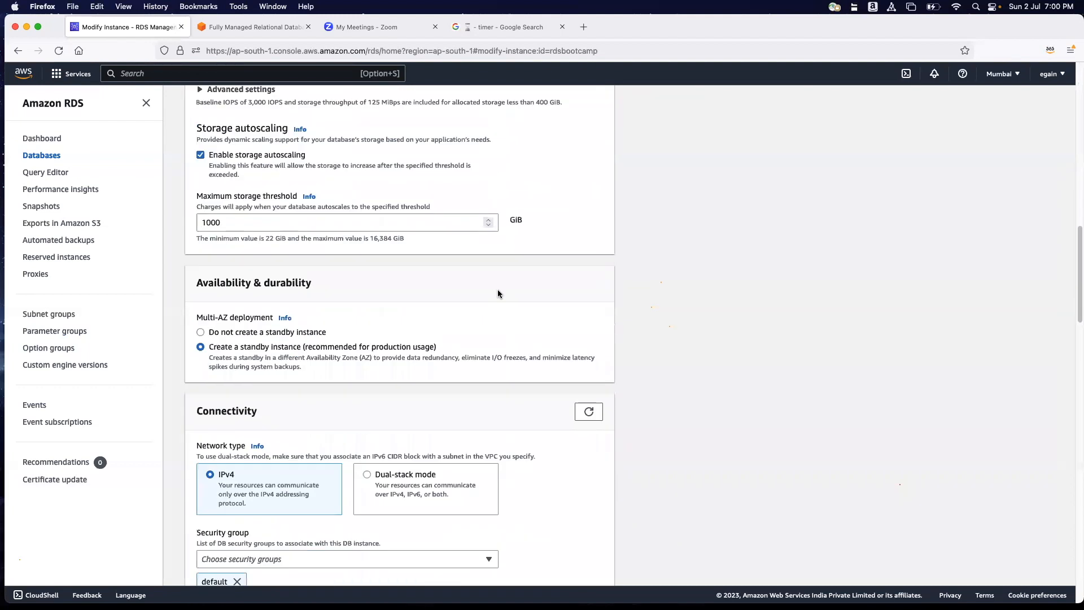
scroll(498, 293, down, 6)
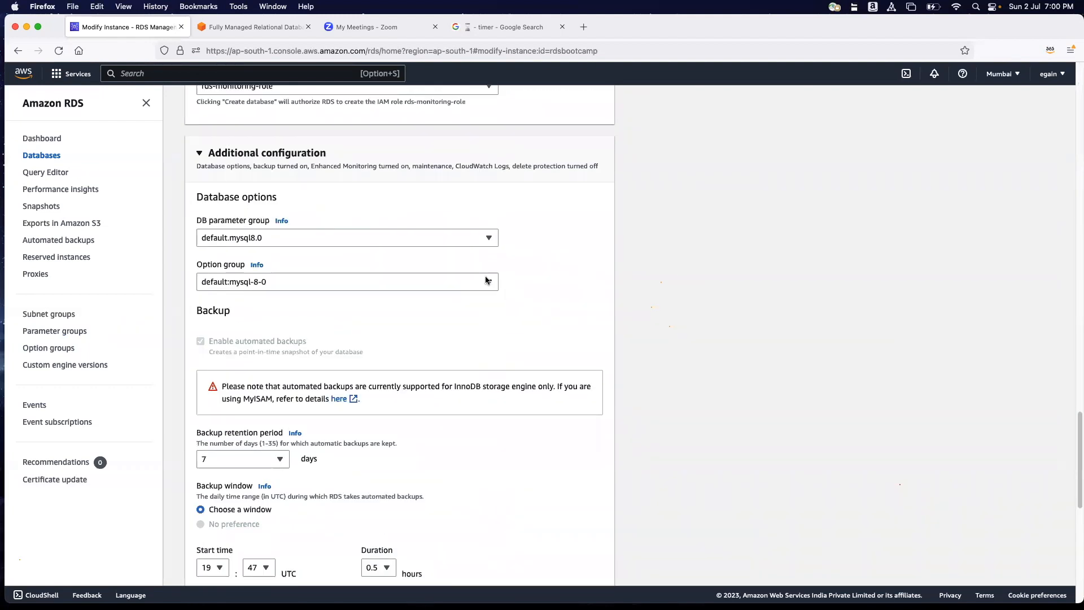
drag(206, 196, 287, 201)
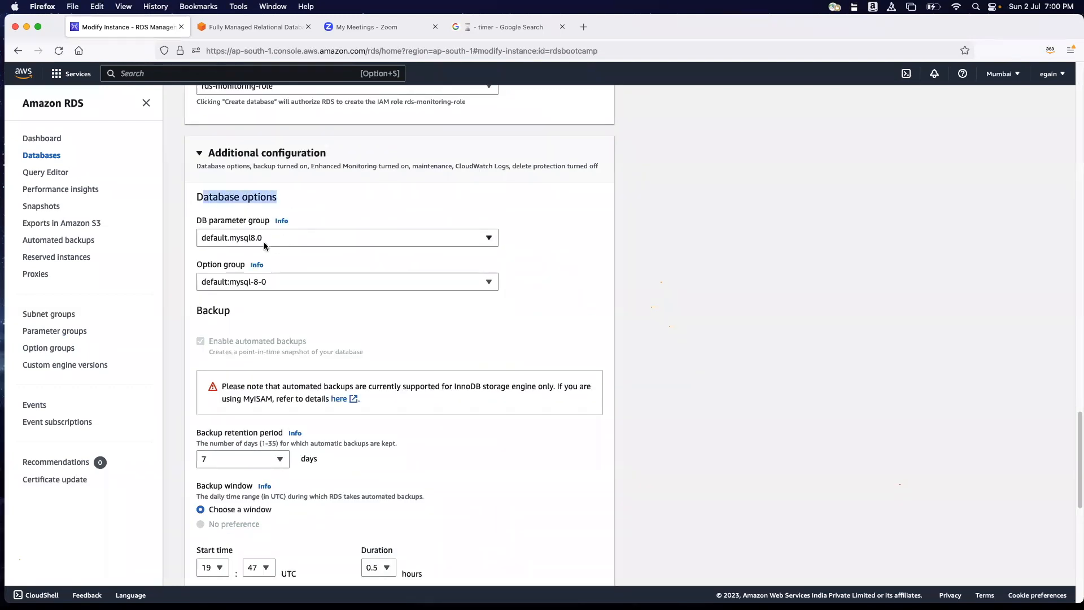
click(282, 238)
click(244, 273)
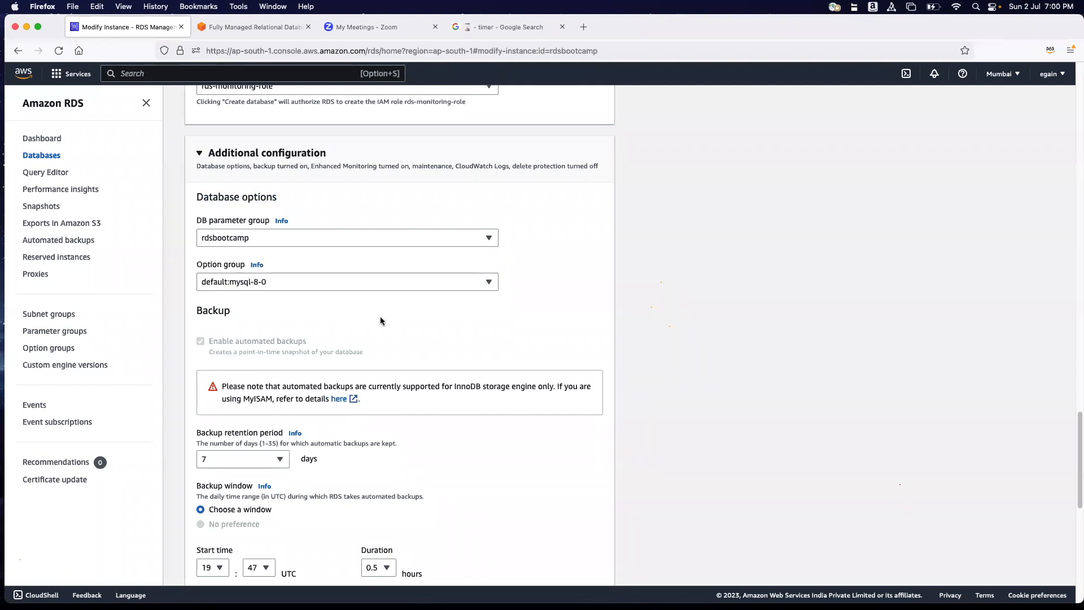
scroll(381, 319, down, 5)
scroll(380, 319, down, 7)
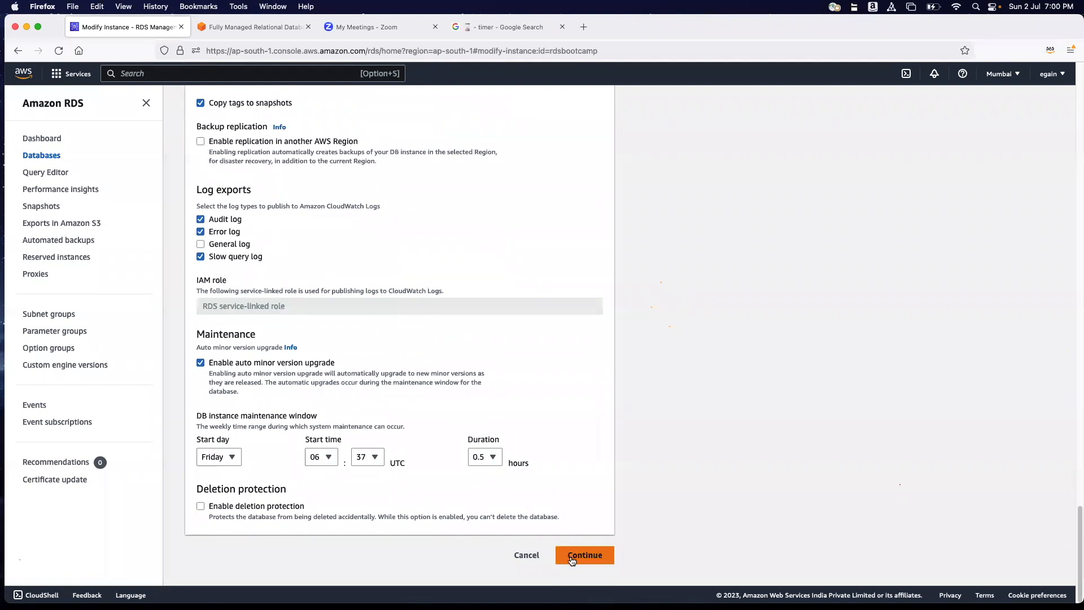
click(570, 560)
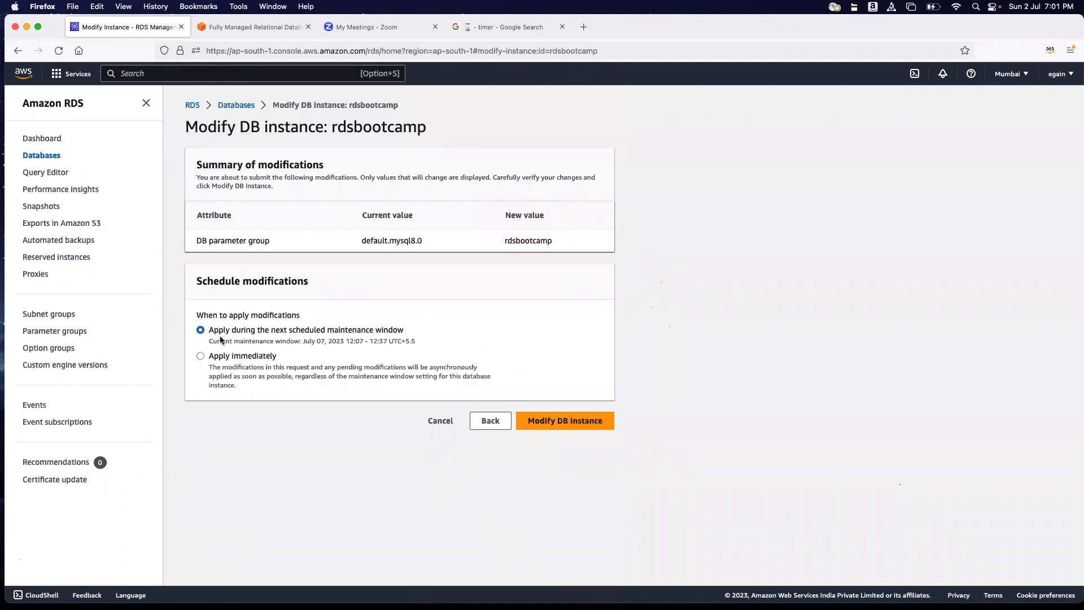
Review the scheduled maintenance window option and submit the instance modification with changes applied immediately.
drag(217, 315, 302, 316)
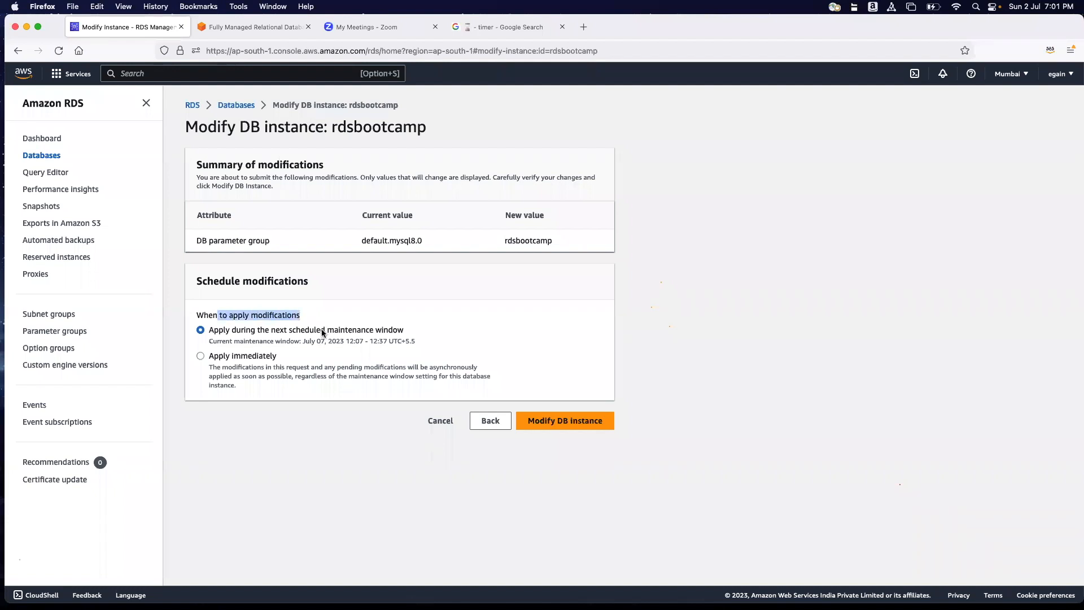
click(295, 336)
drag(297, 332, 362, 334)
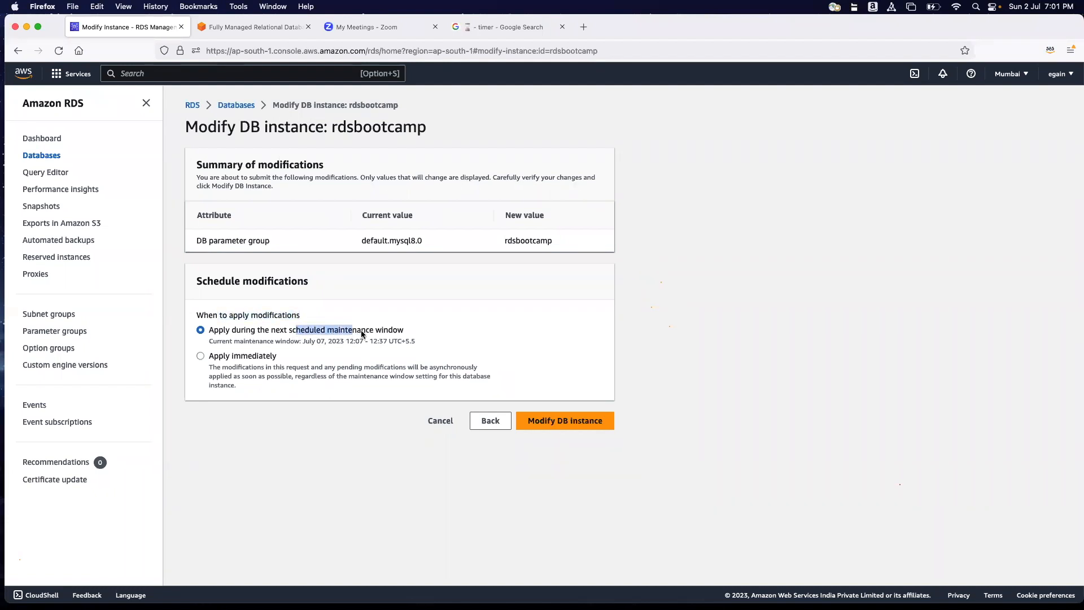
click(407, 333)
drag(295, 330, 408, 330)
click(408, 331)
drag(275, 332, 405, 332)
click(675, 307)
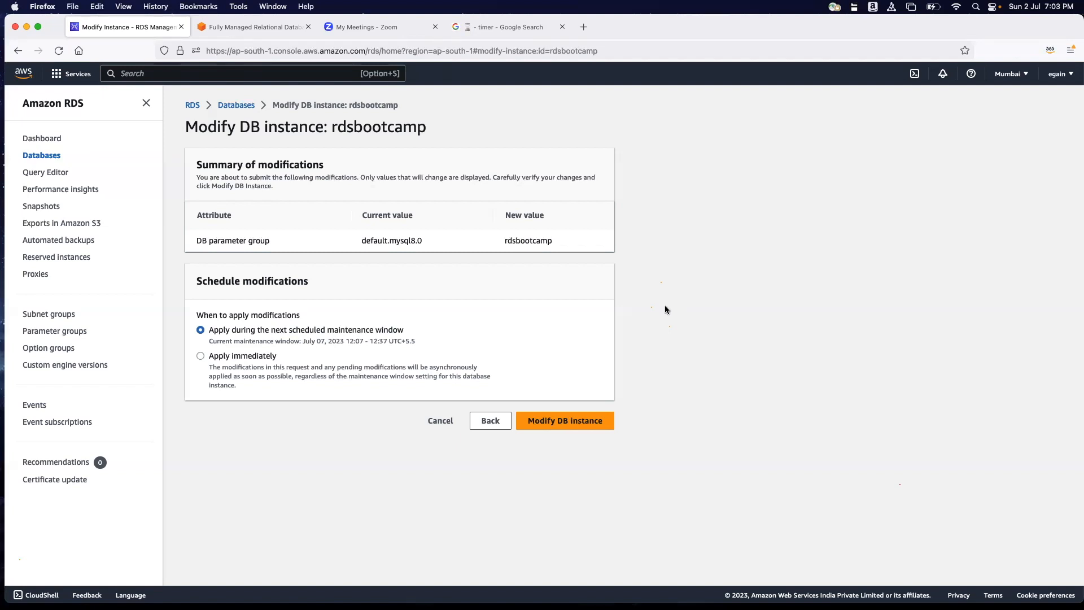
click(200, 357)
click(555, 419)
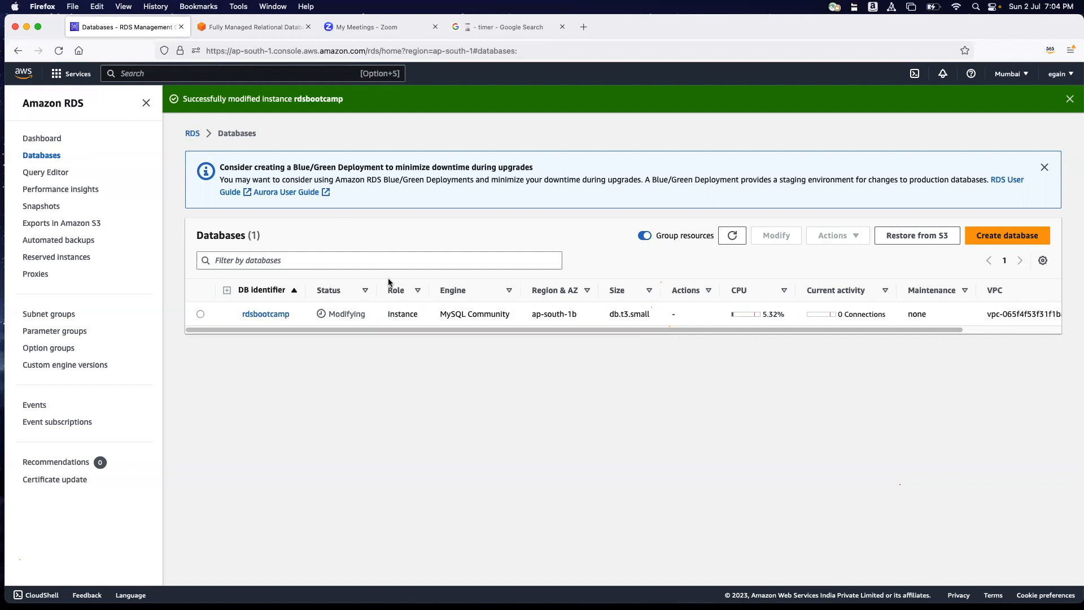
View the RDS parameters comparison in the desktop image Screenshot 2023-06-21 at 4.12.33 PM (2), close it and return to Firefox.
click(25, 26)
click(638, 297)
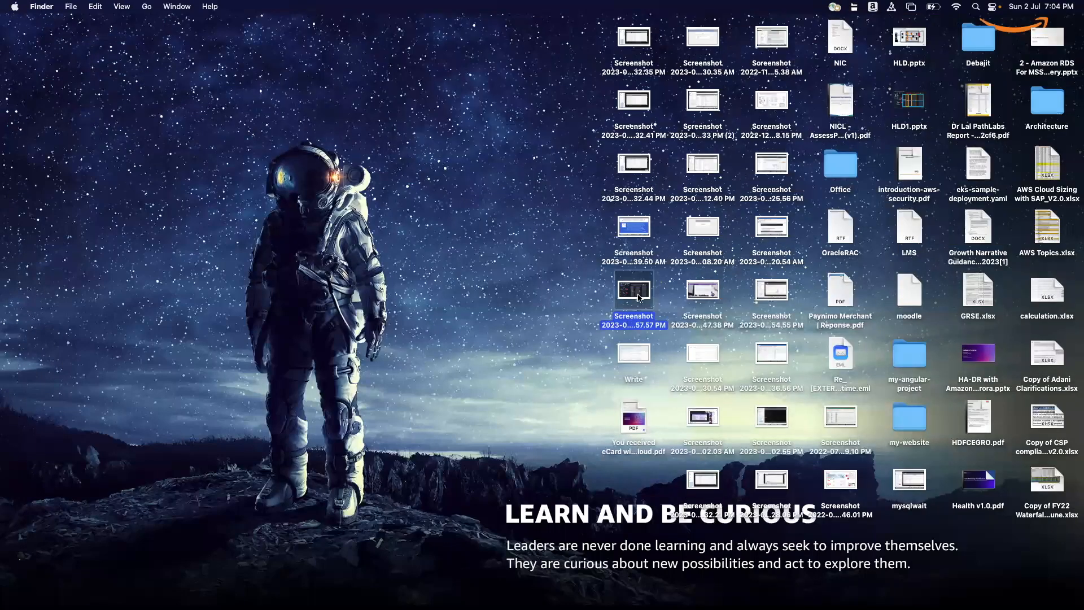
click(638, 359)
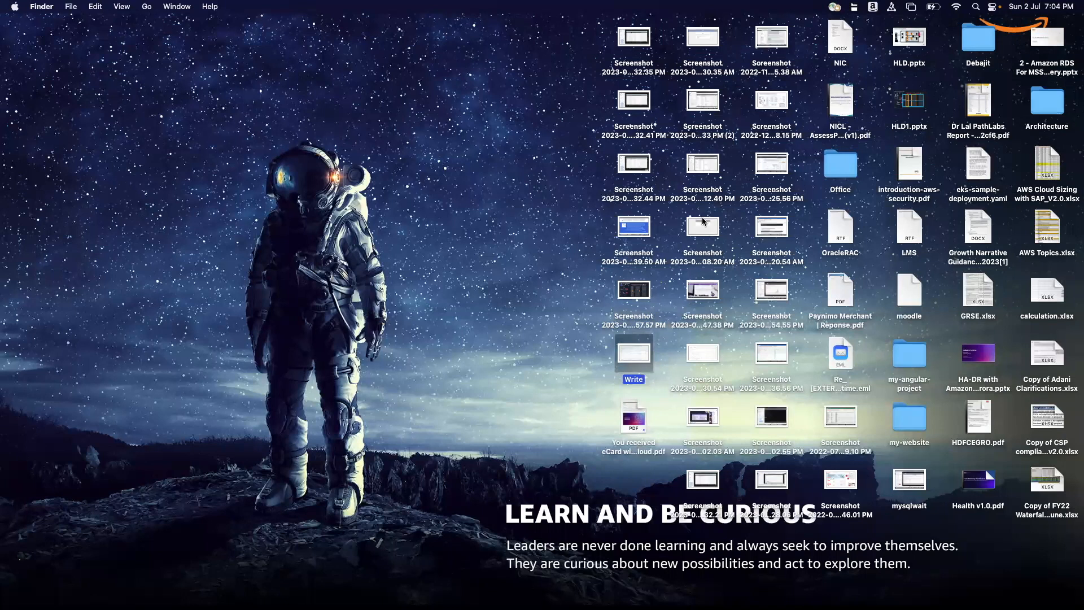
click(703, 223)
click(703, 163)
click(709, 100)
double_click(709, 99)
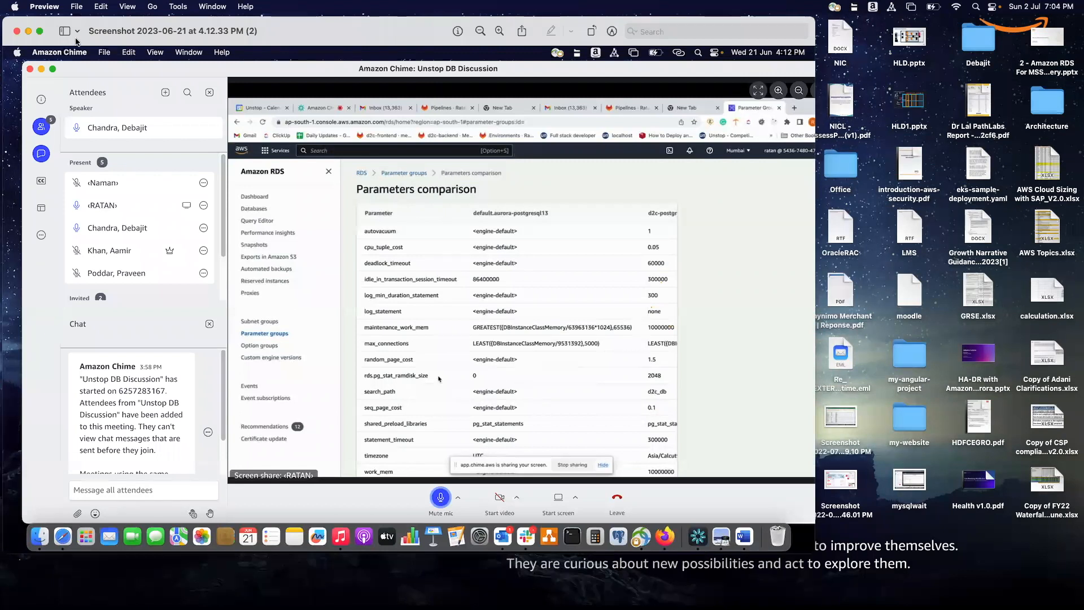
click(17, 32)
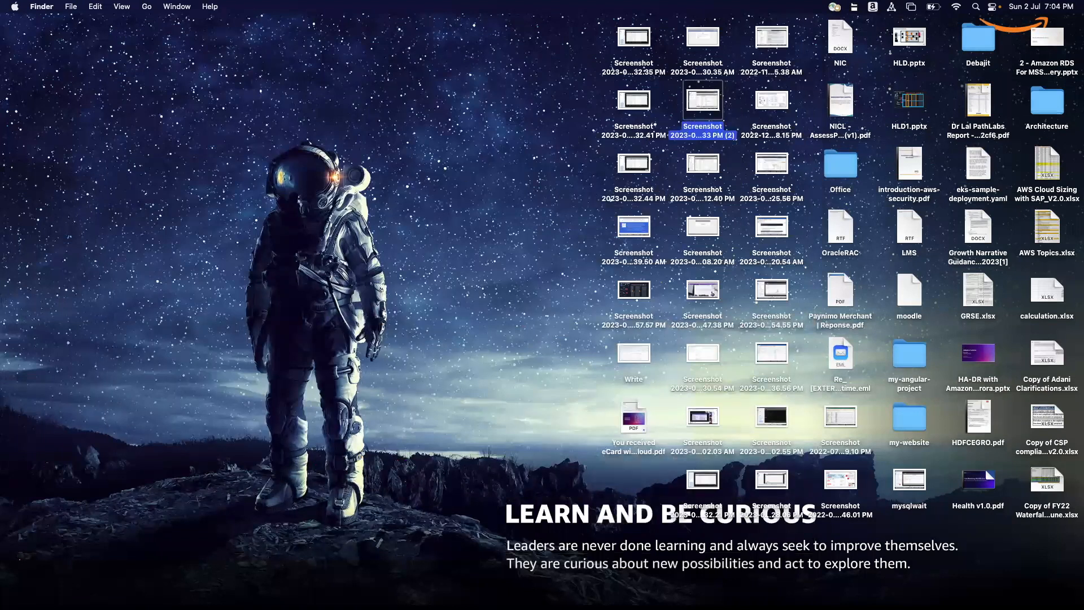
mouse_move(1075, 603)
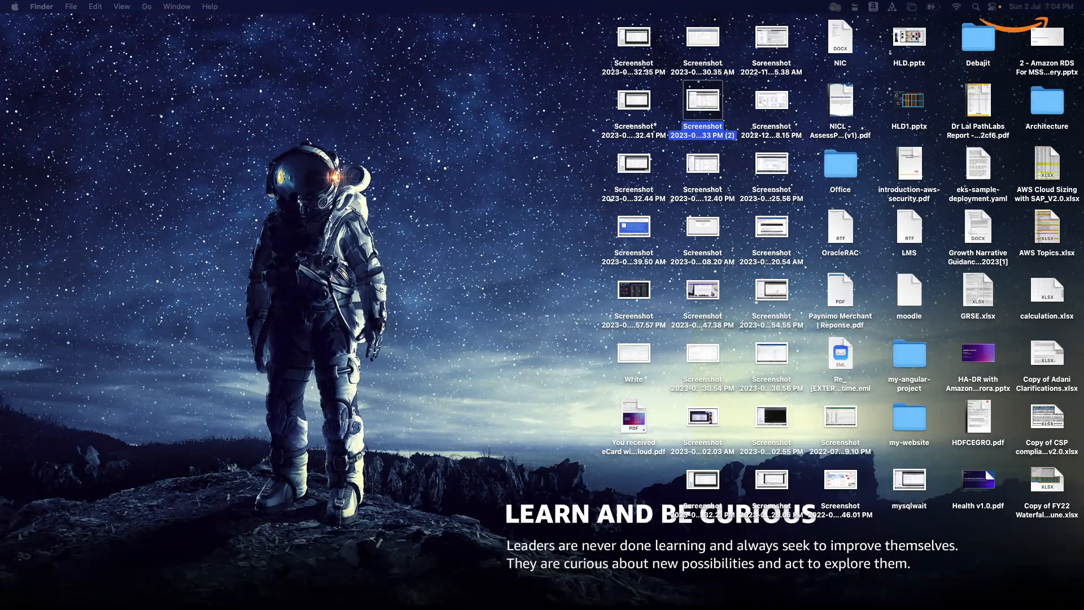
key(super+Tab)
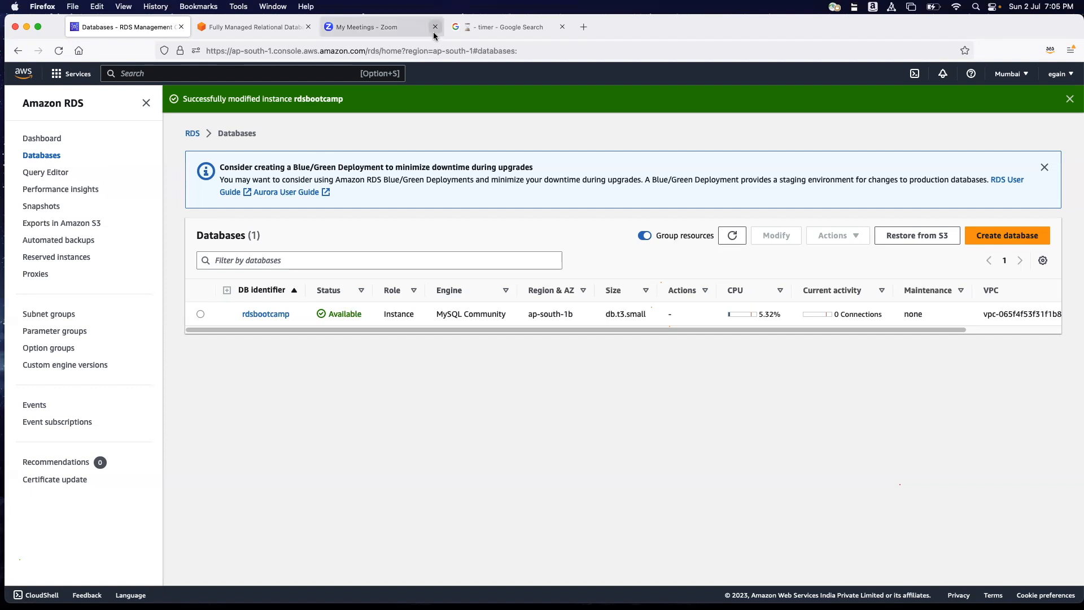
Search Google in a new browser tab for "aws rds freeable memory for mysql".
click(584, 27)
click(505, 51)
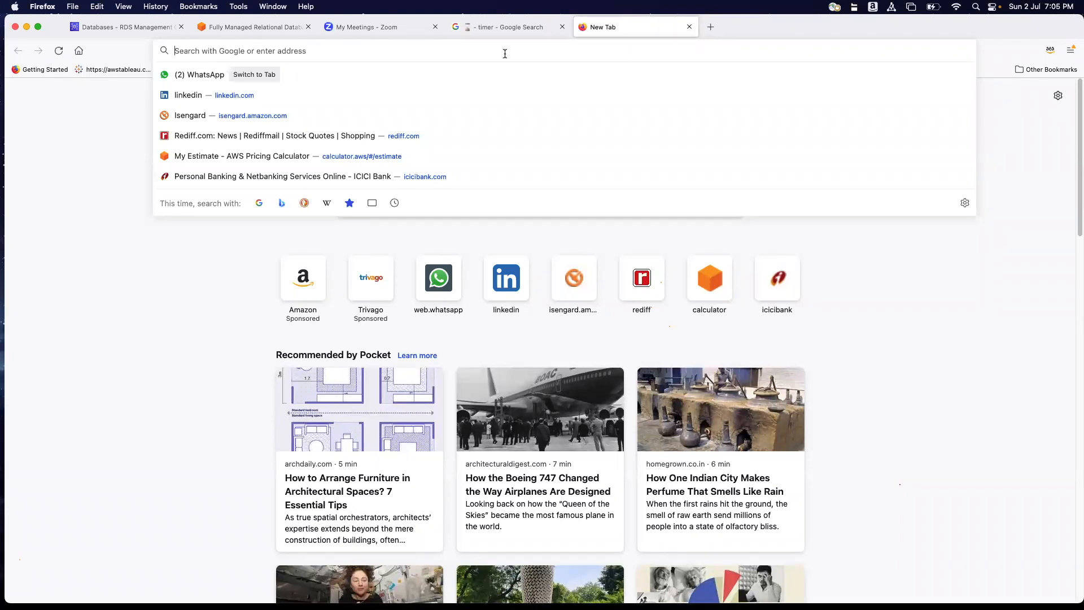
text(AE)
key(BackSpace)
text(WS R)
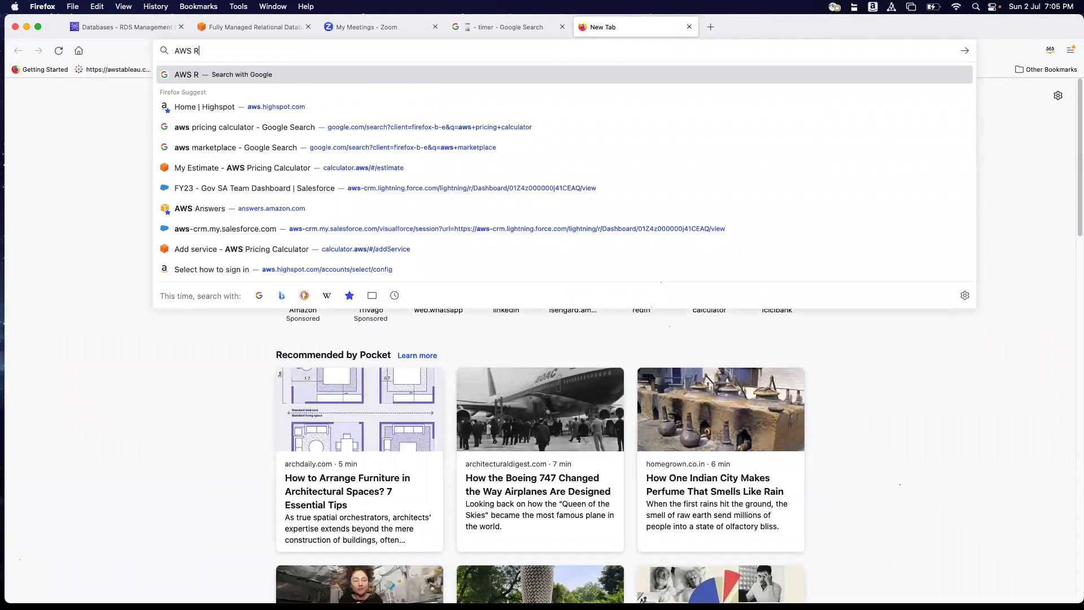
text(DS free)
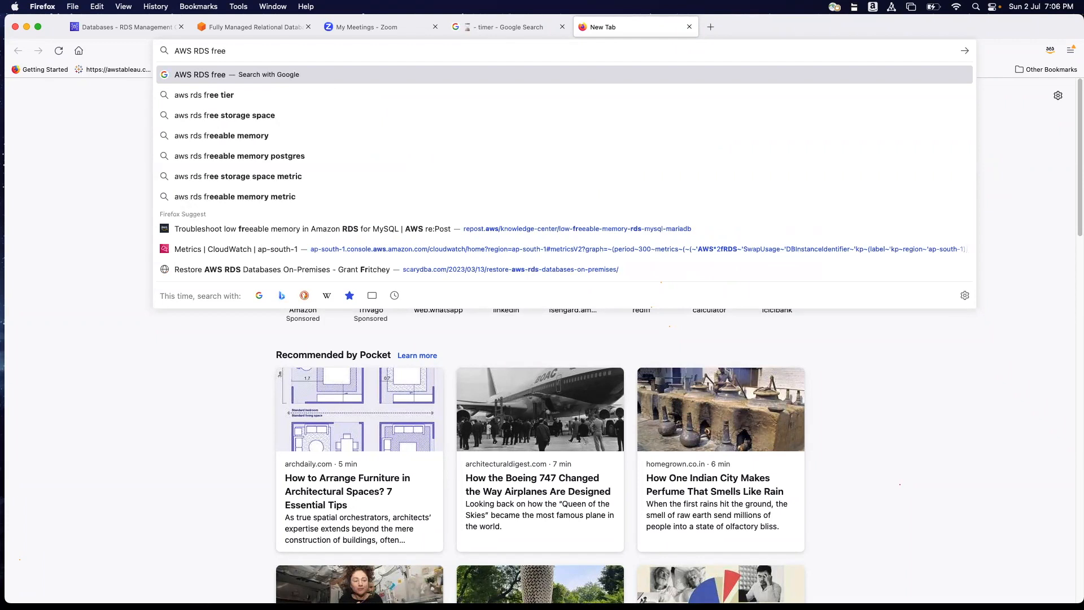
text(able memory)
key(Down)
key(BackSpace)
key(BackSpace)
key(BackSpace)
key(BackSpace)
key(BackSpace)
key(BackSpace)
key(BackSpace)
key(BackSpace)
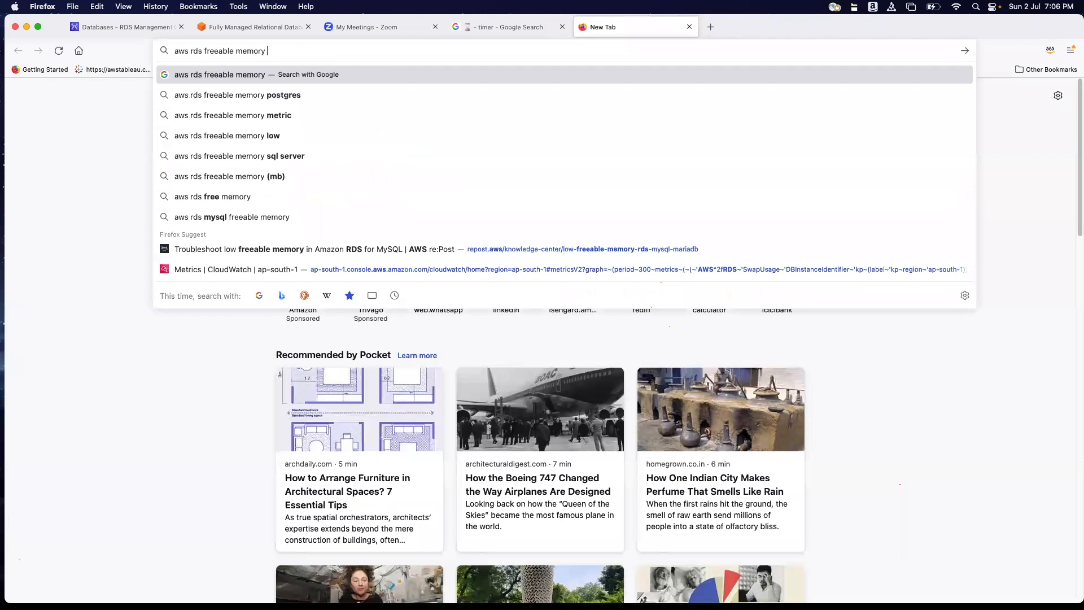
text(for mysql)
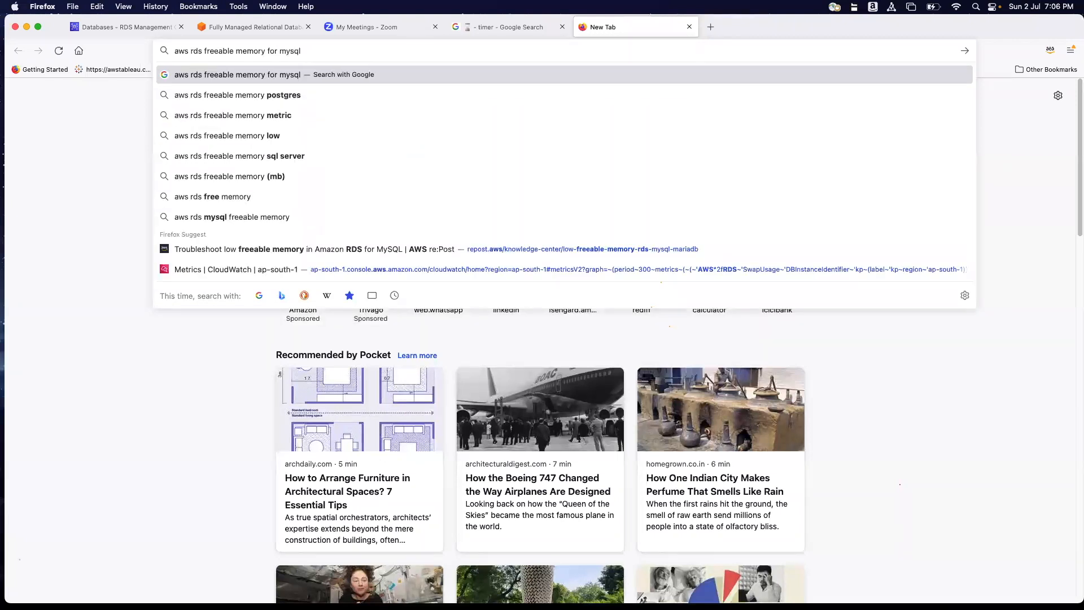
key(Return)
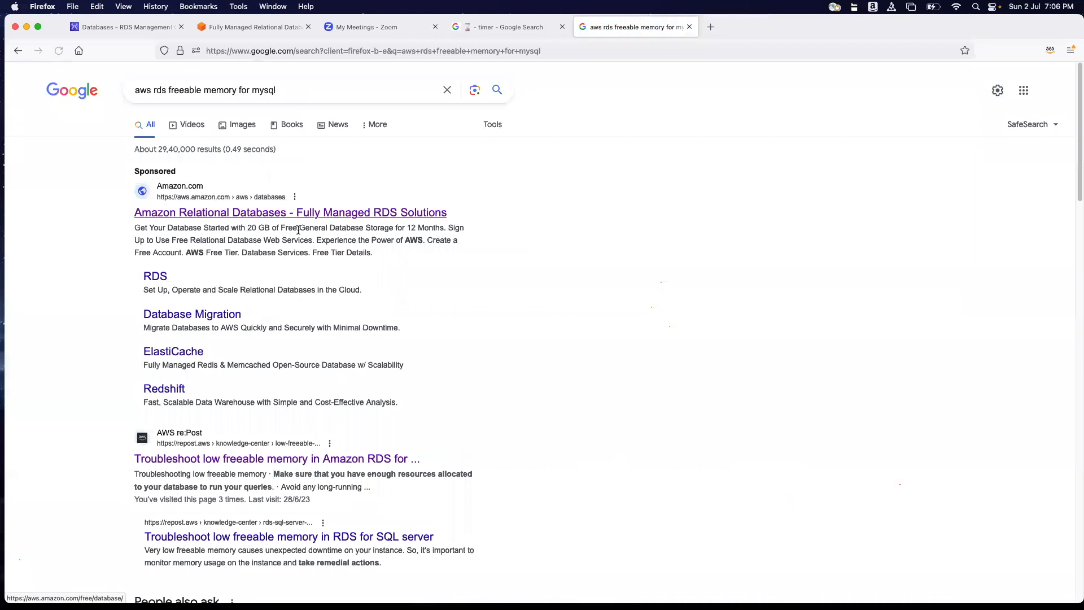
Open the AWS re:Post article on troubleshooting low freeable memory in RDS for MySQL and view its Resolution section.
scroll(316, 339, down, 2)
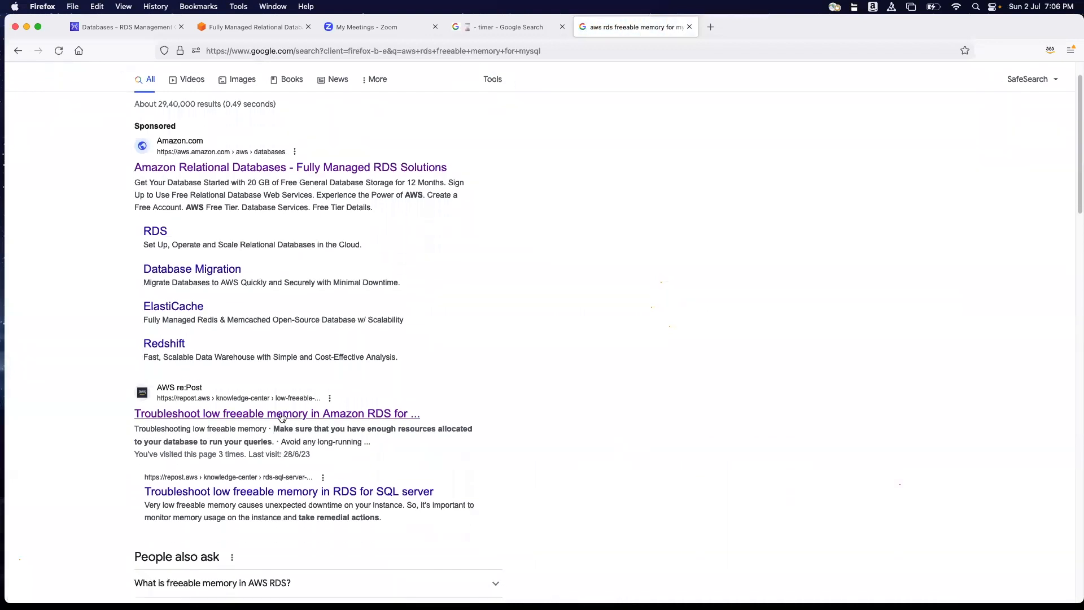
click(350, 417)
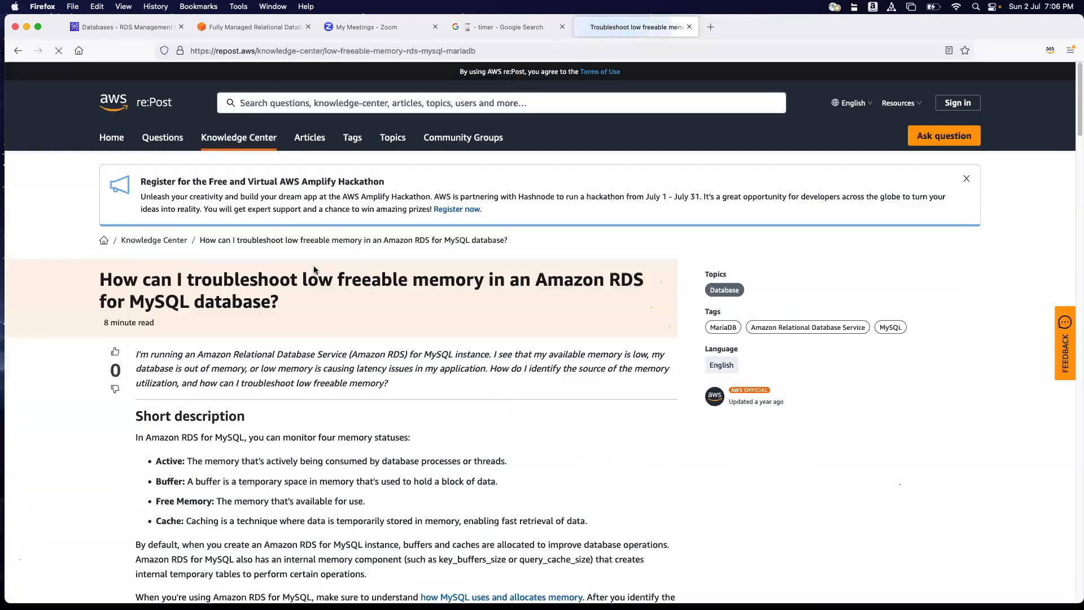
scroll(314, 319, down, 10)
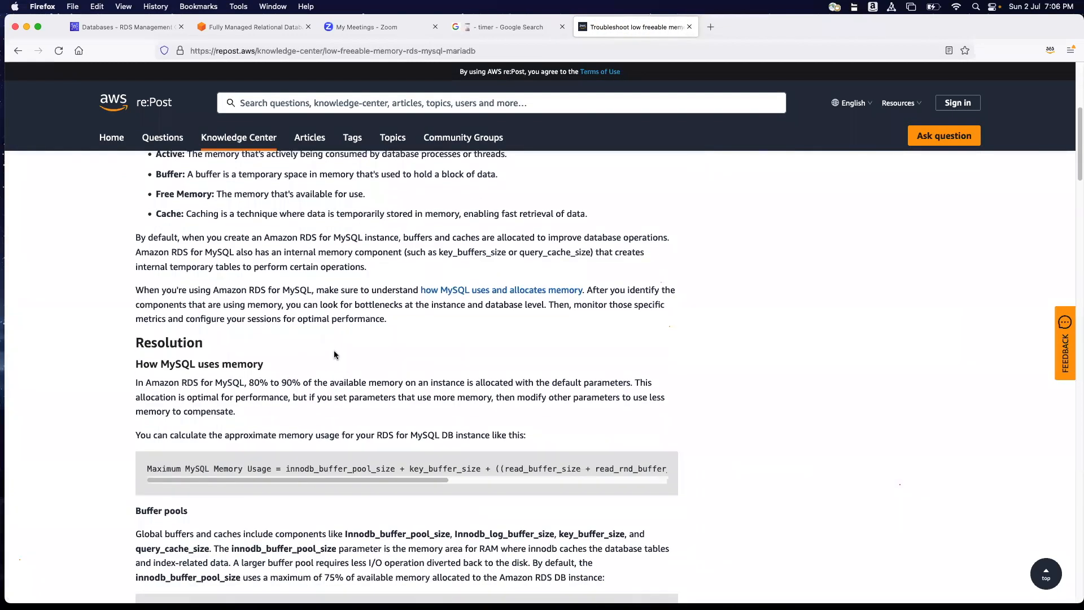
Examine the article's Buffer pools section for the default innodb_buffer_pool_size formula and the suggested reduced fractions.
scroll(321, 330, down, 3)
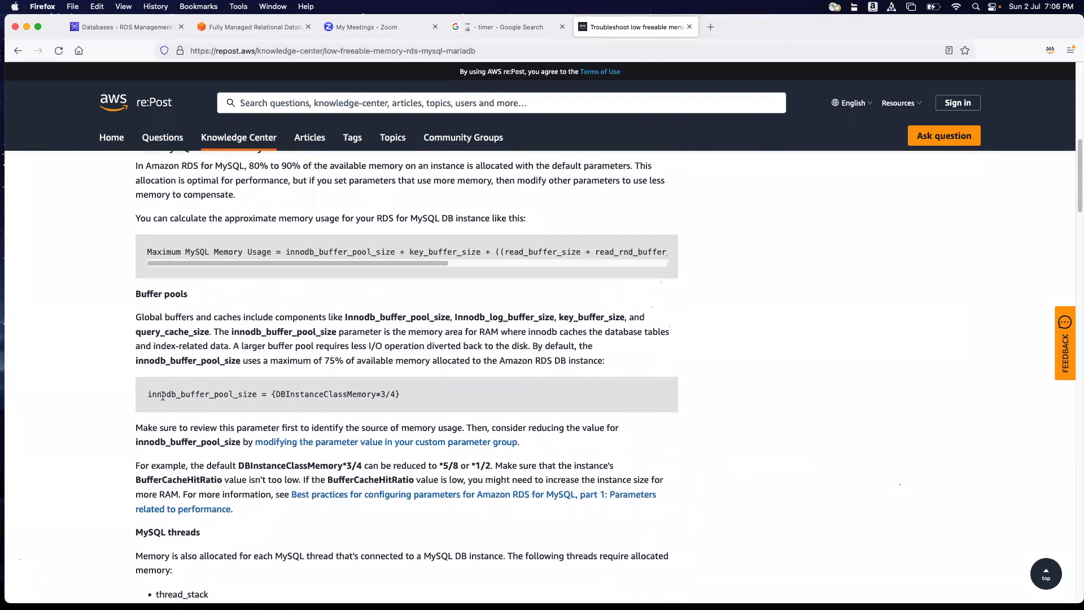
scroll(162, 395, up, 3)
scroll(209, 305, down, 6)
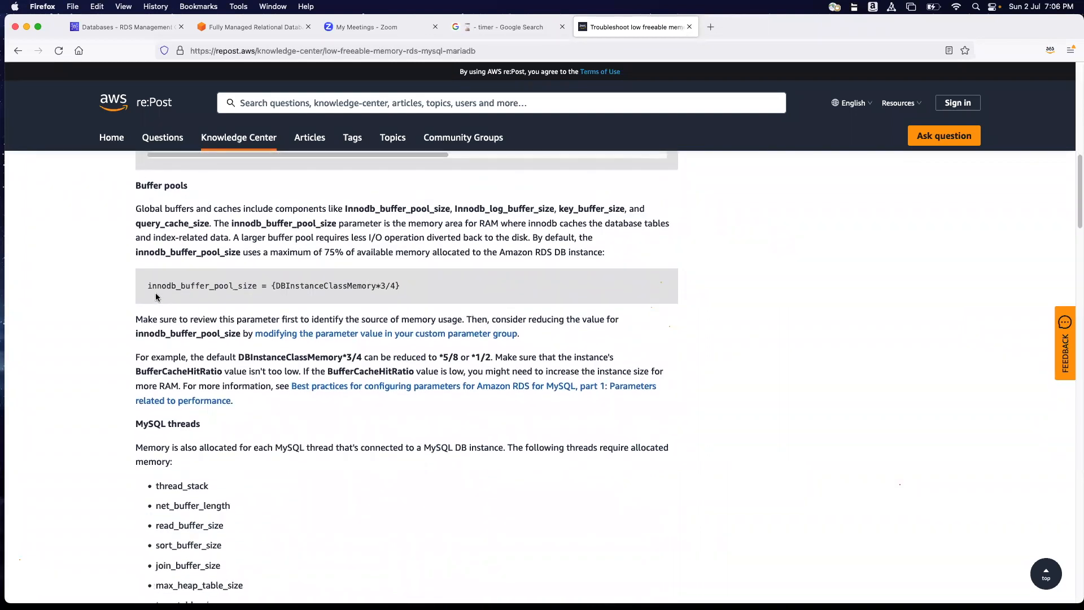
drag(148, 285, 402, 285)
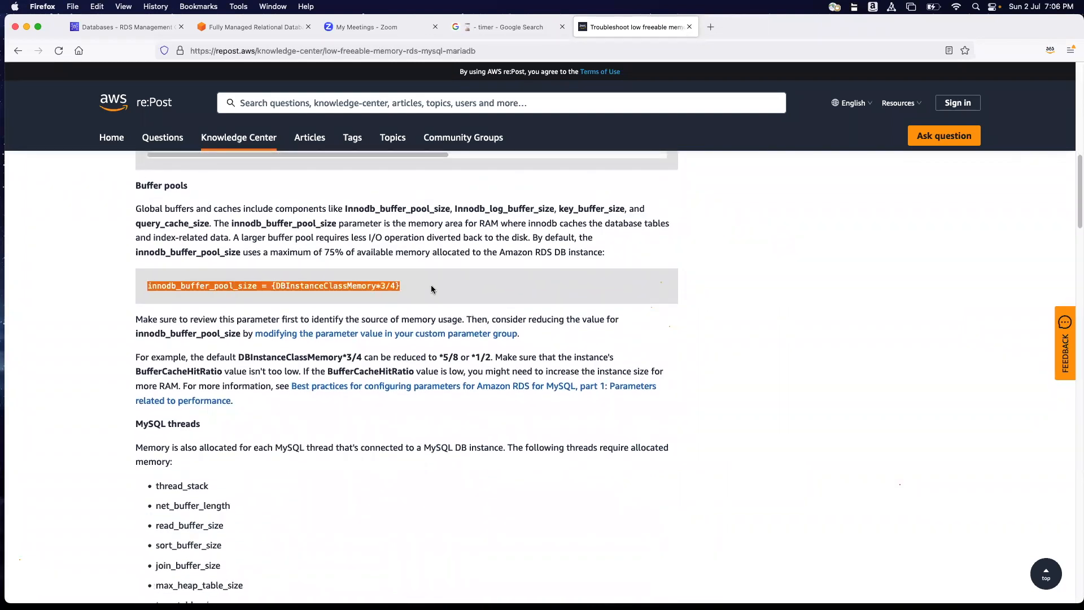
click(429, 285)
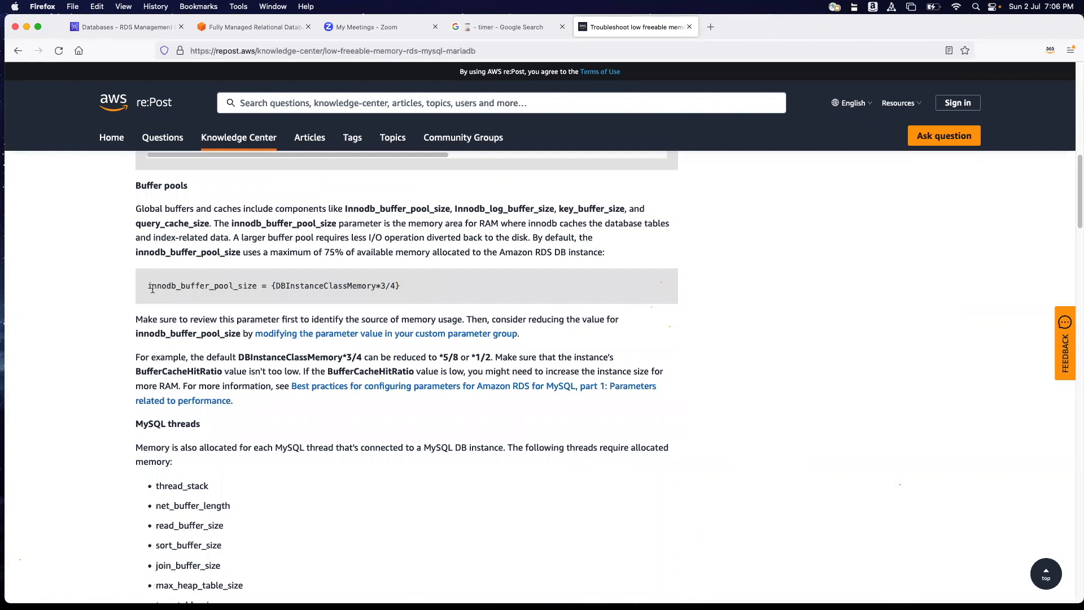
drag(148, 286, 398, 285)
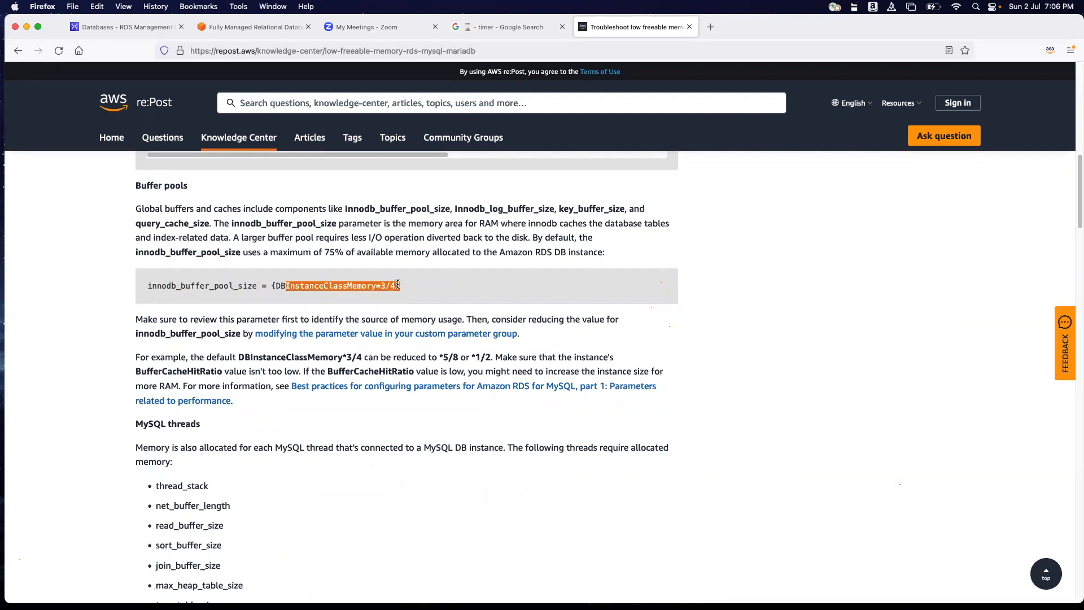
click(421, 291)
drag(406, 356, 458, 357)
click(432, 354)
drag(414, 356, 458, 357)
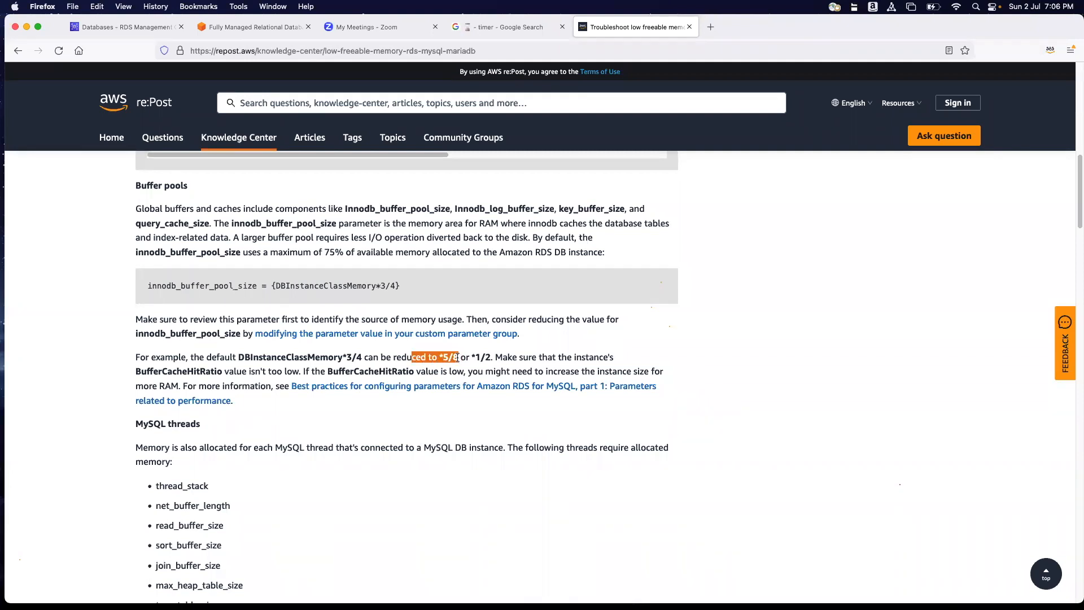
click(792, 294)
Copy the parameter name innodb_buffer_pool_size from the article and filter the rdsbootcamp parameter group's parameters by it.
drag(144, 287, 251, 288)
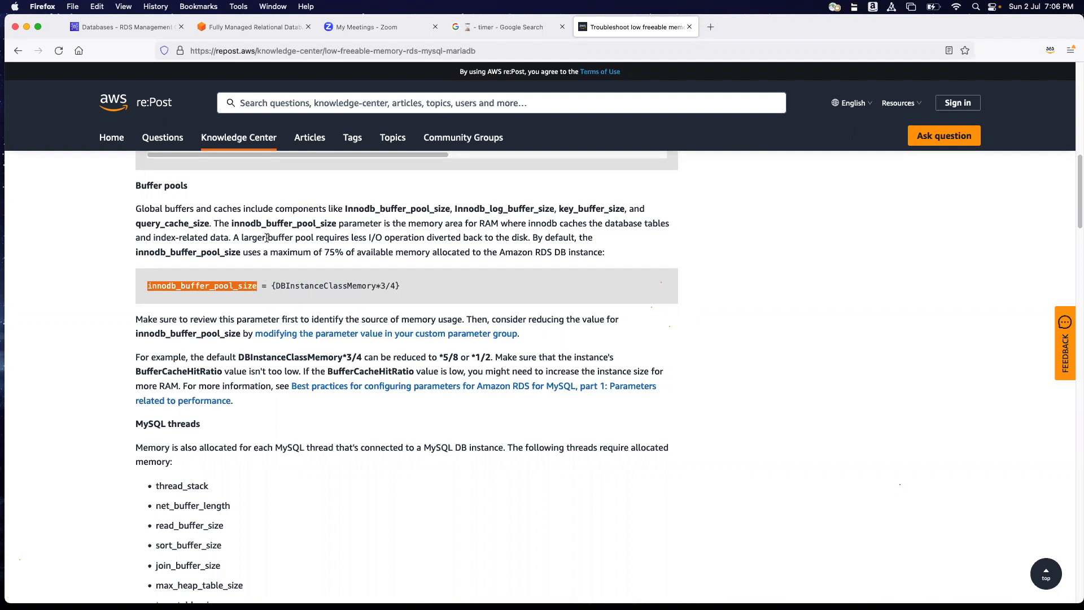
click(134, 30)
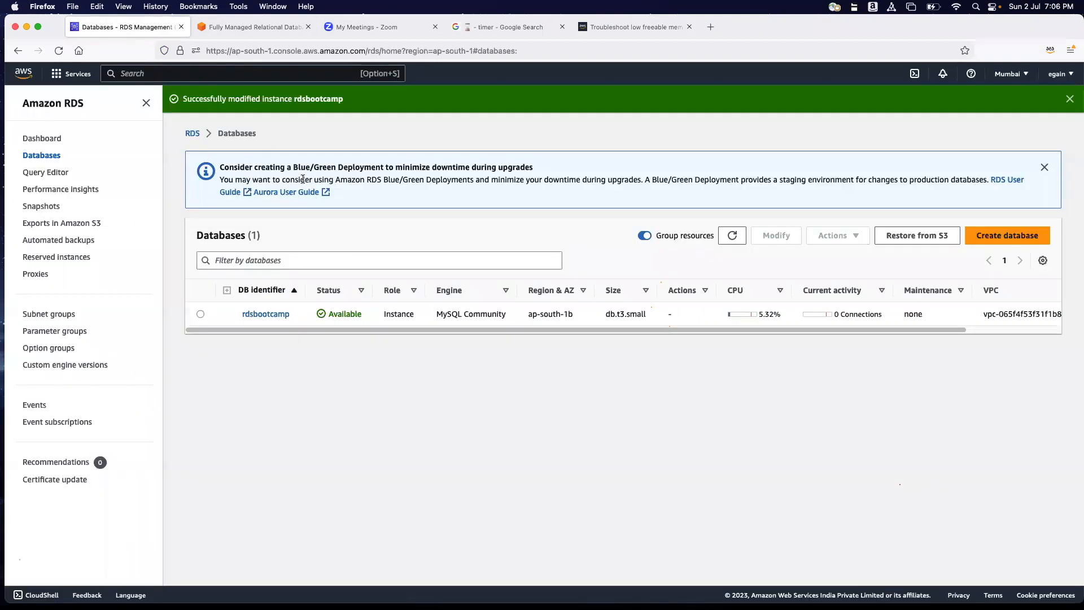
click(55, 336)
click(260, 260)
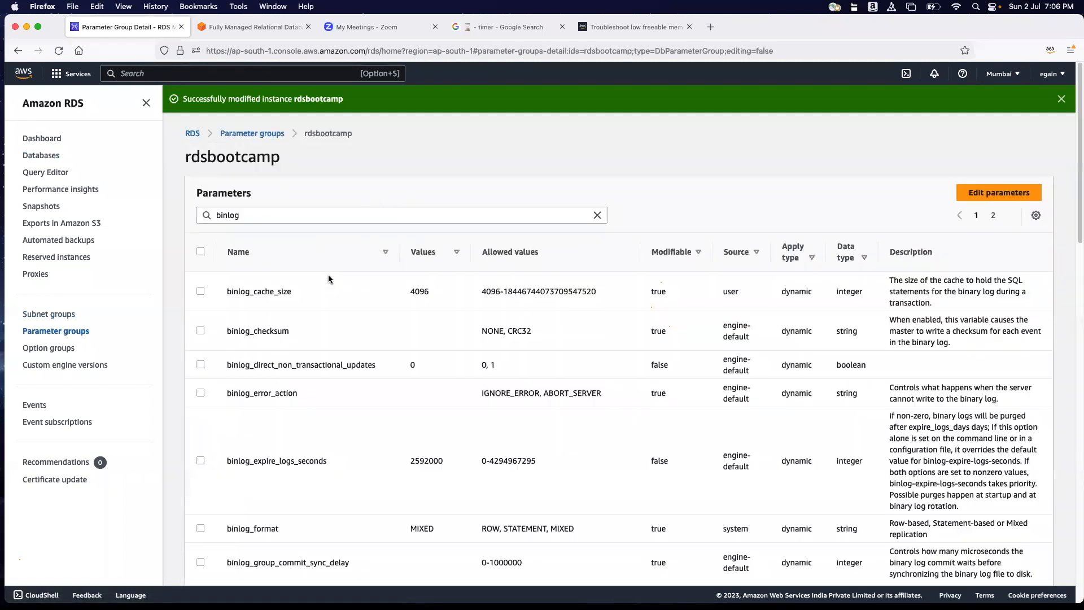
drag(299, 216, 207, 216)
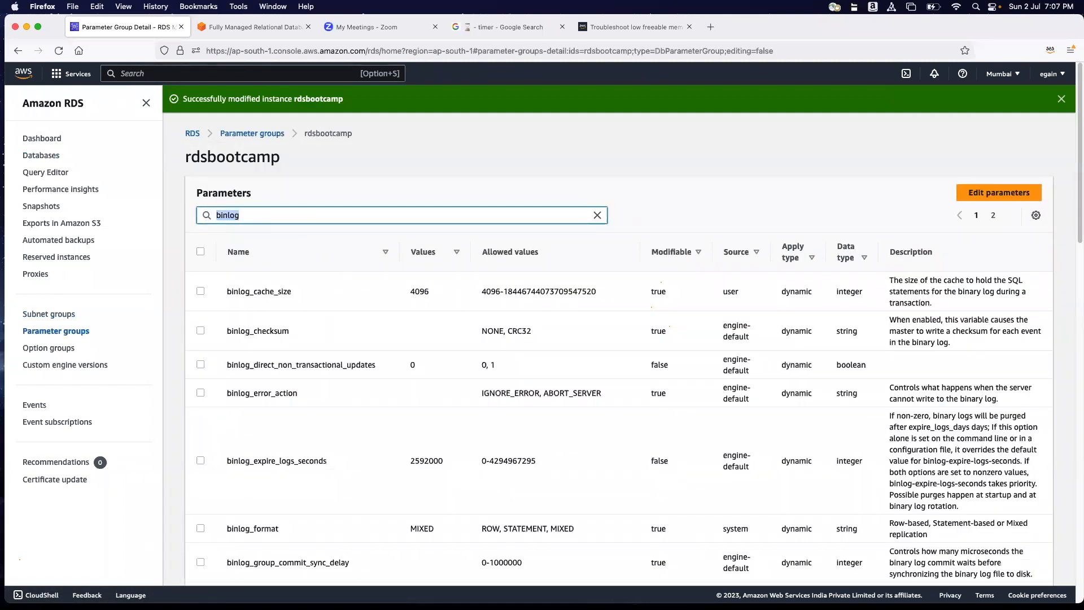
key(BackSpace)
text(innodb_buffer_pool_size)
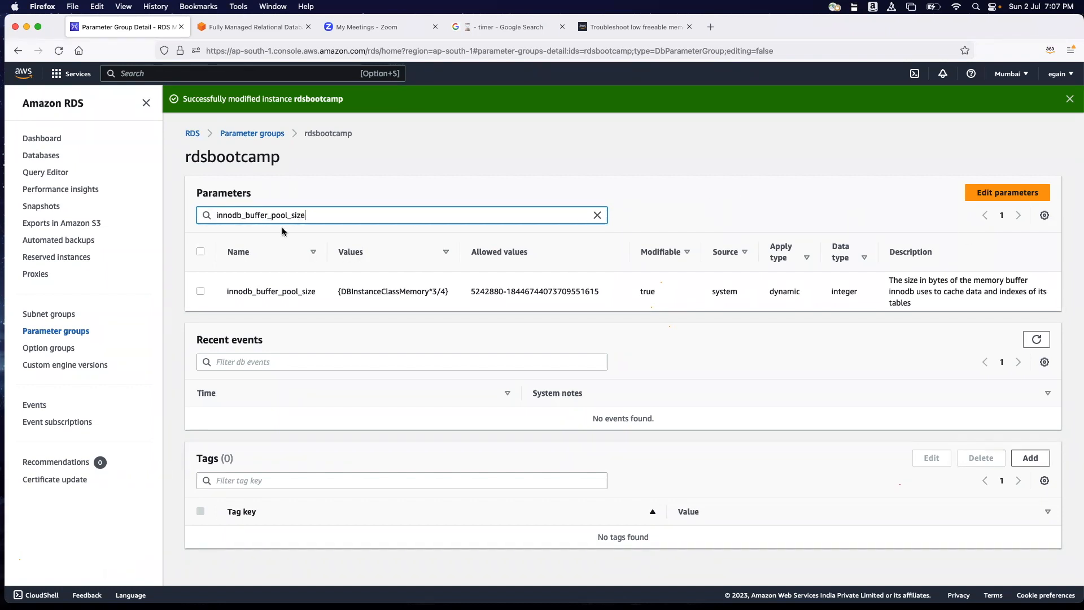
Select innodb_buffer_pool_size, check its apply type, and check the article's suggested *5/8 reduction.
click(201, 291)
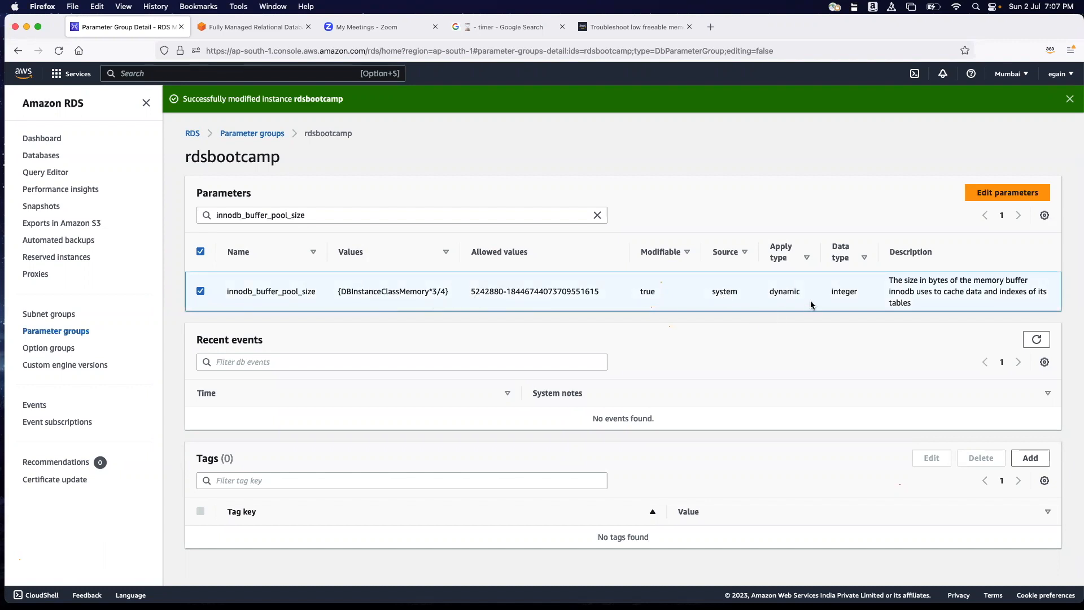
drag(768, 298, 821, 297)
click(671, 27)
drag(442, 357, 453, 357)
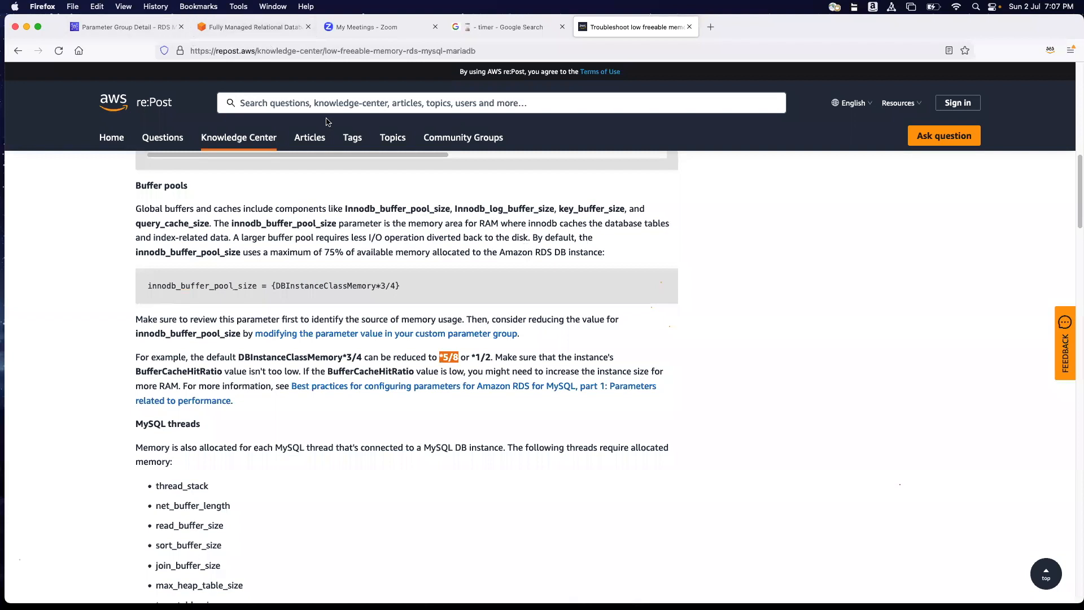
Return to the rdsbootcamp parameter group and open the innodb_buffer_pool_size value for editing.
click(237, 27)
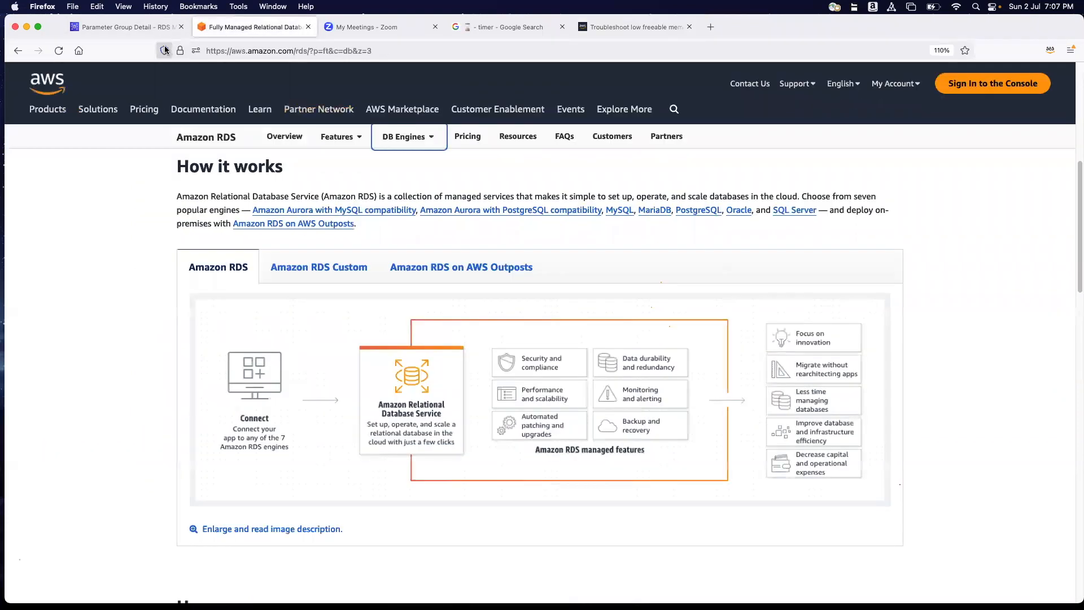
click(155, 30)
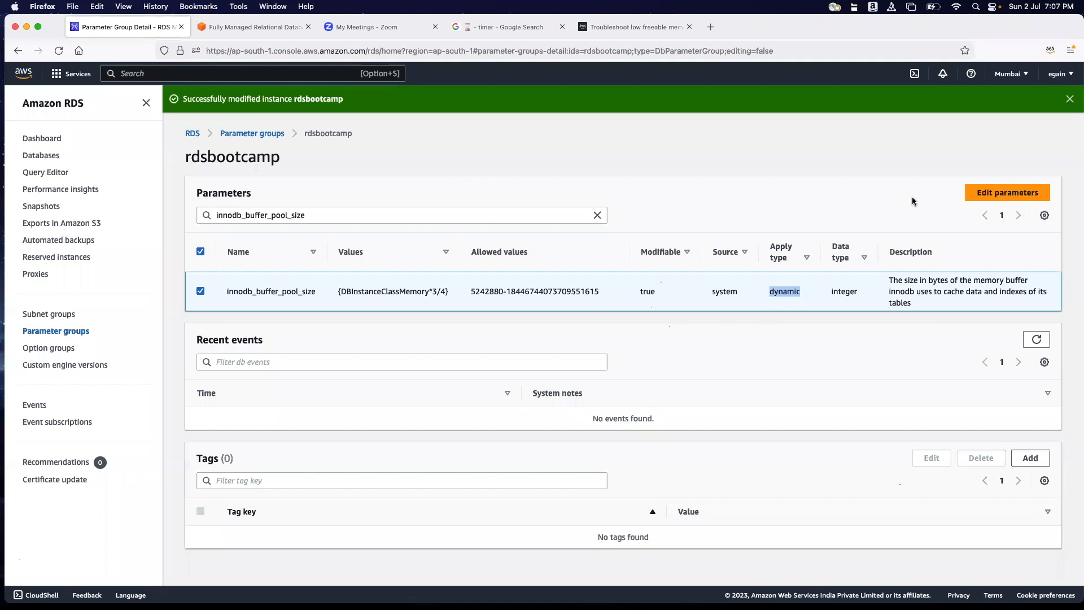
click(954, 204)
drag(392, 286, 446, 288)
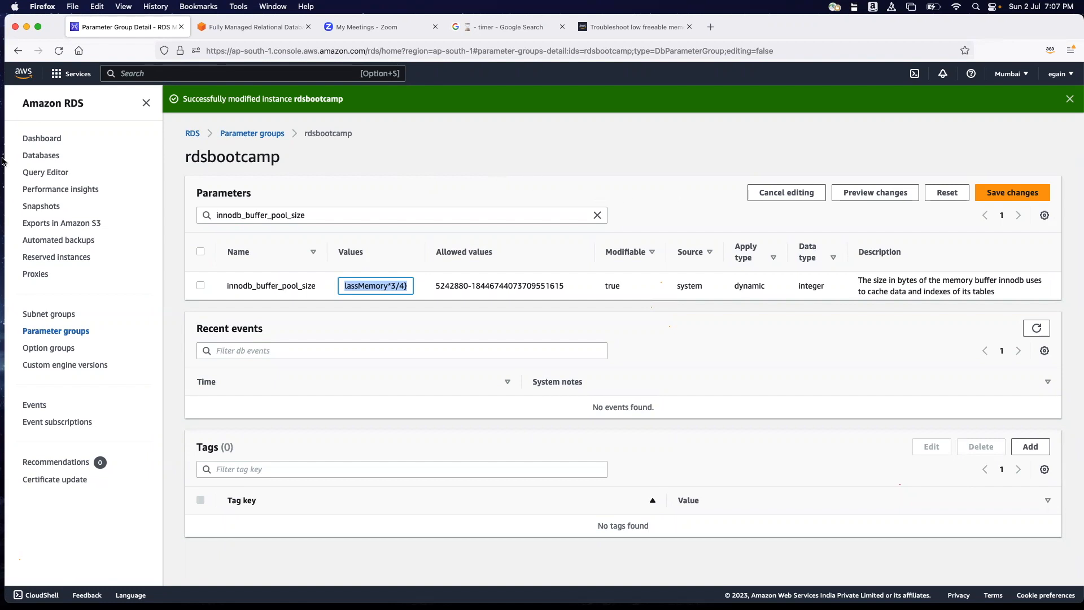
Open the monitoring view of the rdsbootcamp database instance and filter its CloudWatch metrics by "free".
click(41, 158)
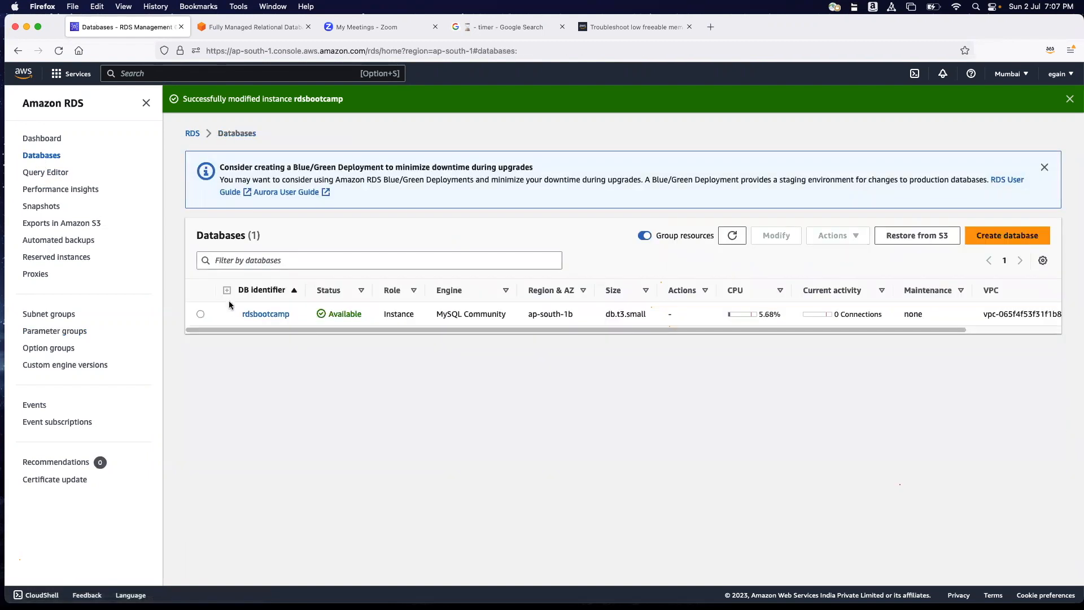
click(265, 315)
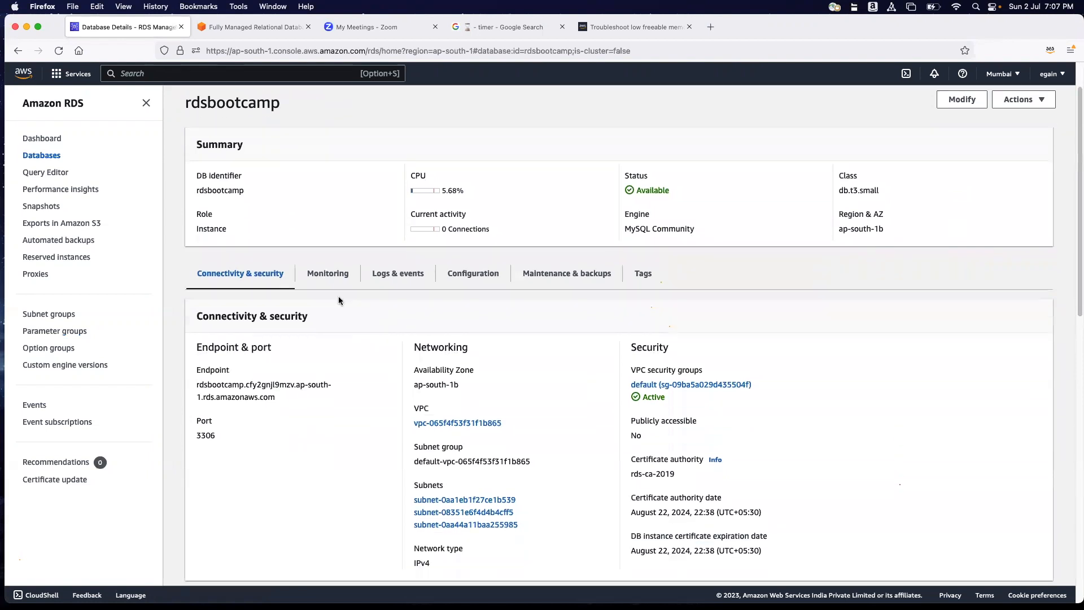
click(327, 275)
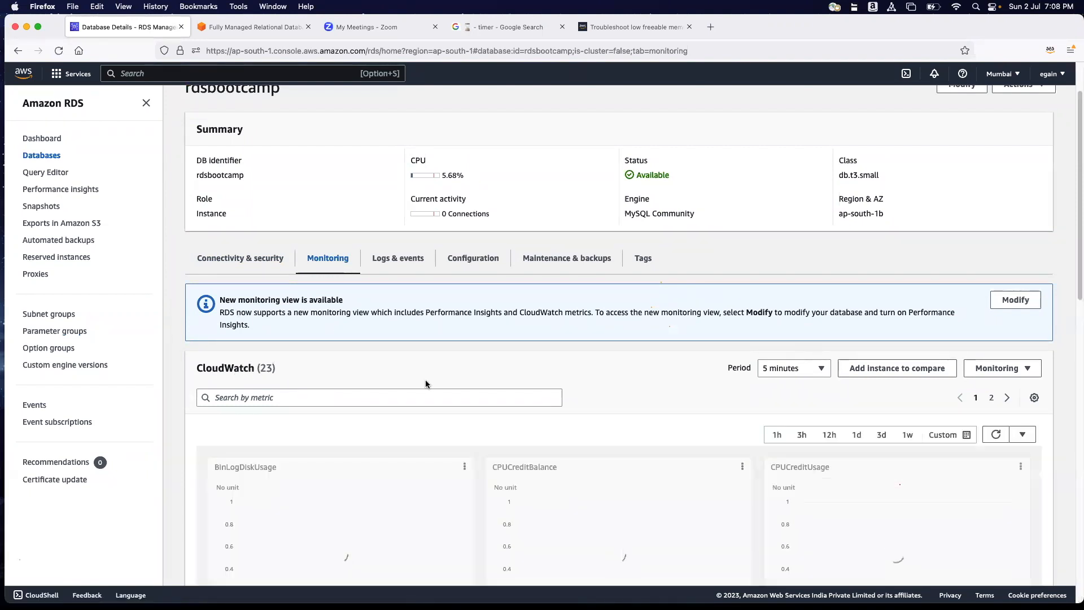
scroll(426, 384, down, 3)
click(349, 298)
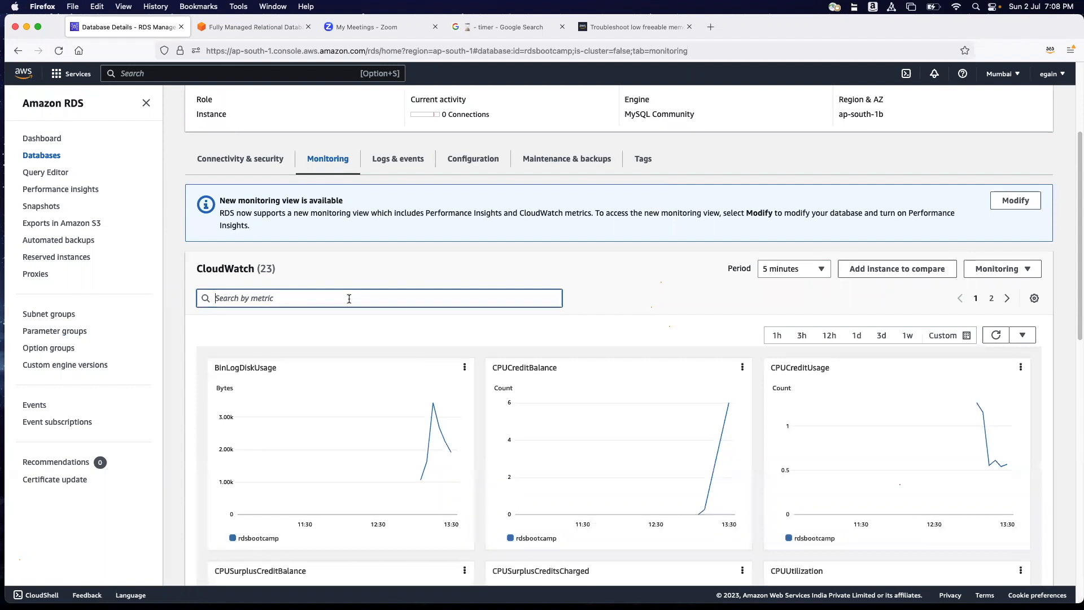
text(fe)
key(BackSpace)
text(ree)
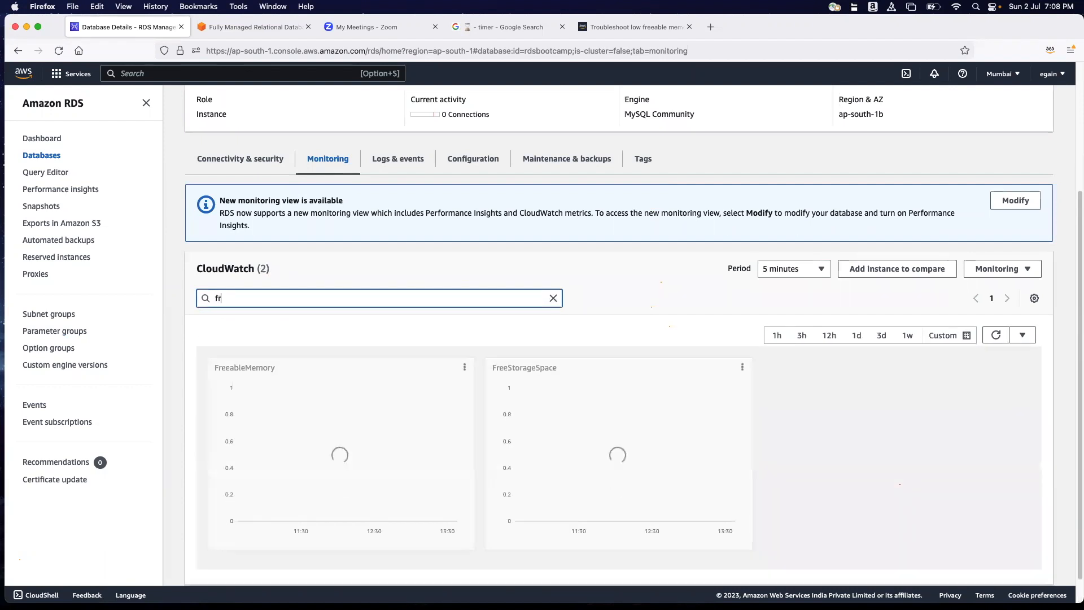
scroll(328, 408, down, 1)
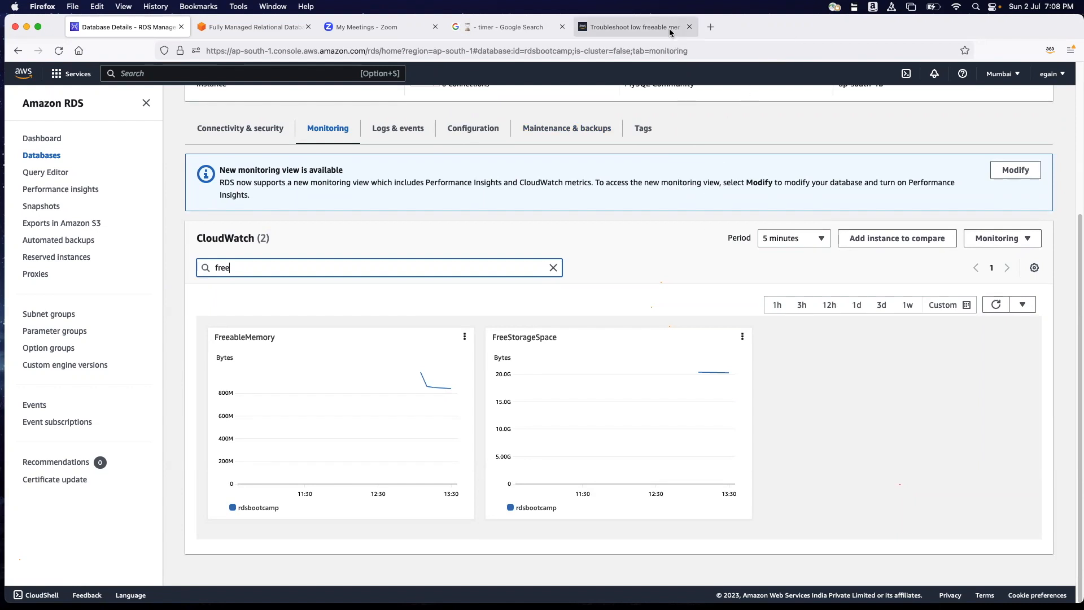
Examine the re:Post article's advice on reducing DBInstanceClassMemory, the BufferCacheHitRatio value and increasing the instance size.
click(638, 27)
click(400, 361)
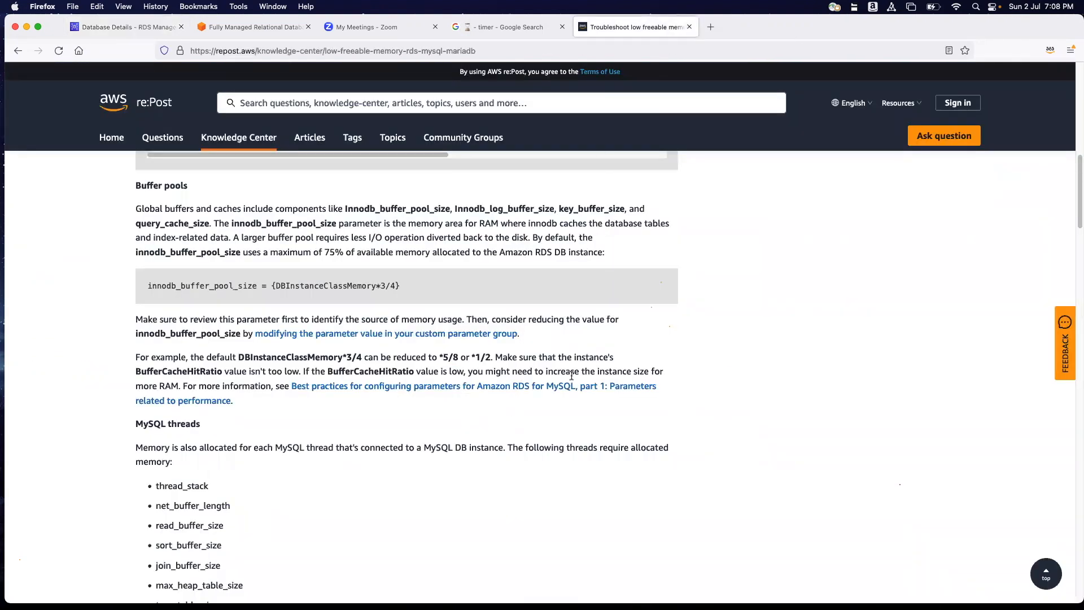
drag(424, 357, 464, 358)
drag(493, 371, 640, 371)
drag(135, 185, 150, 387)
click(172, 386)
click(599, 374)
drag(608, 371, 682, 370)
click(699, 364)
drag(643, 373, 649, 374)
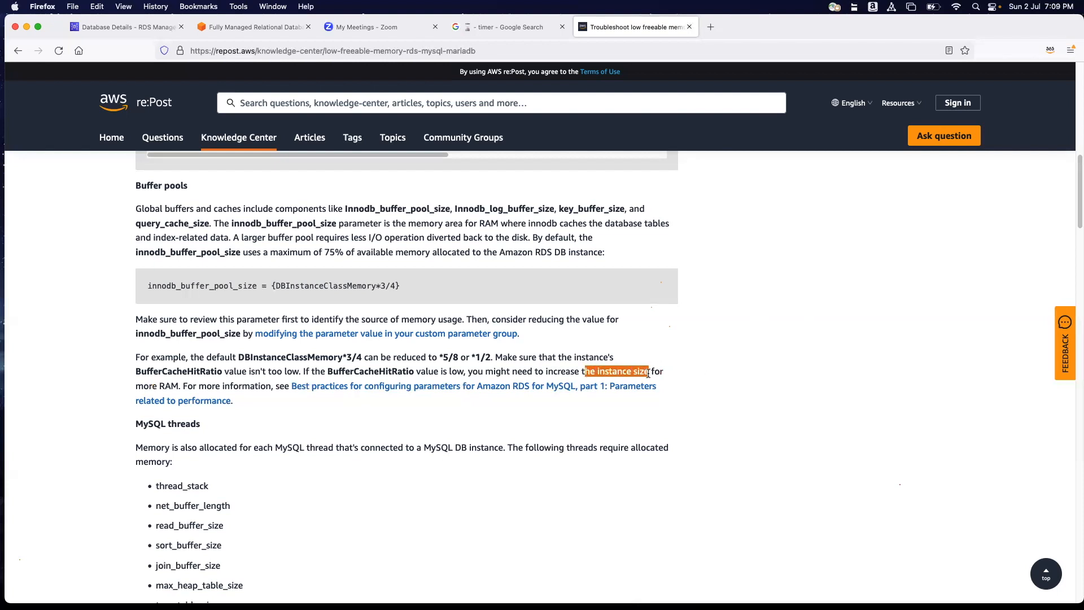
click(745, 364)
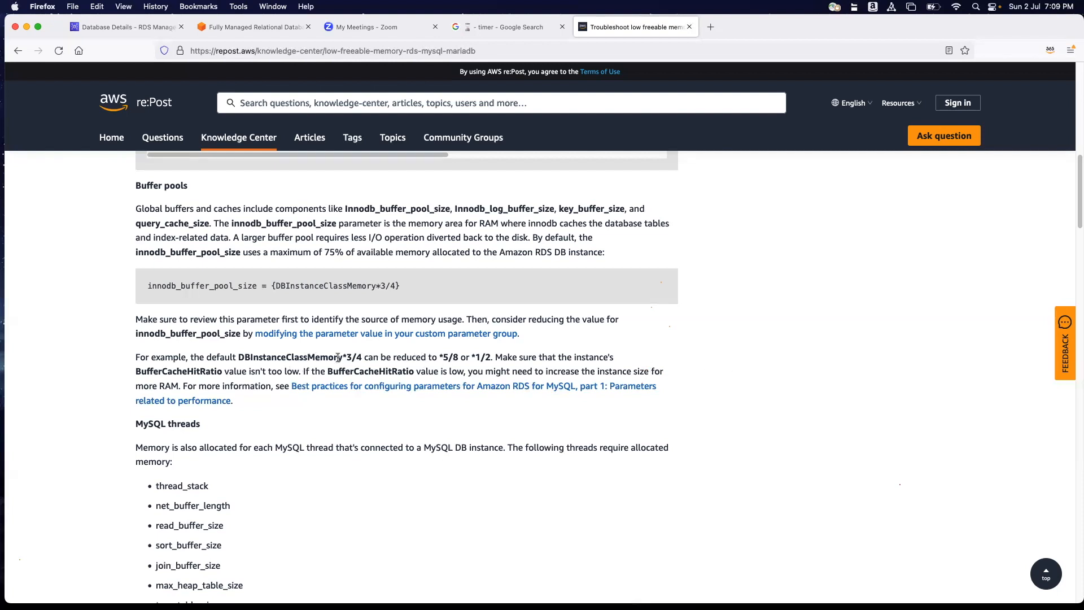
drag(584, 371, 651, 371)
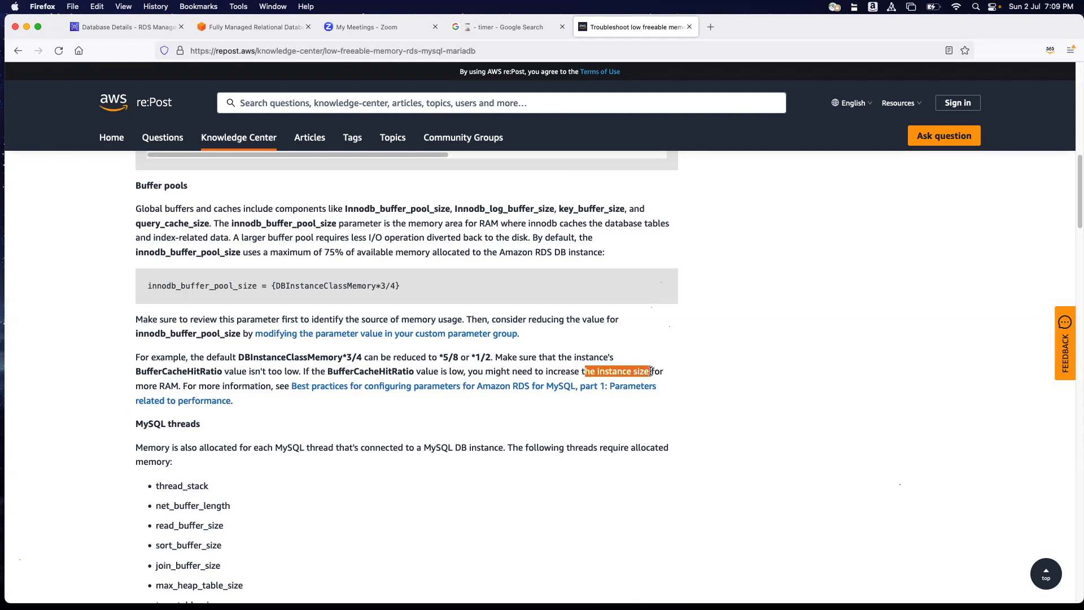
click(763, 328)
drag(596, 371, 648, 372)
click(756, 352)
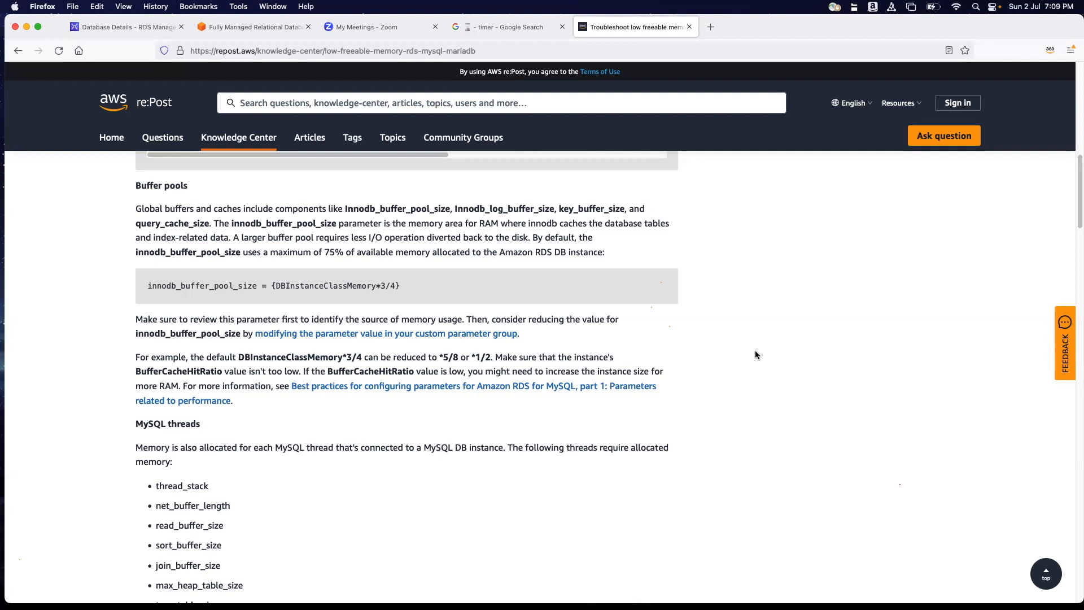
Return to the RDS databases list and open the rdsbootcamp instance for modification.
click(254, 27)
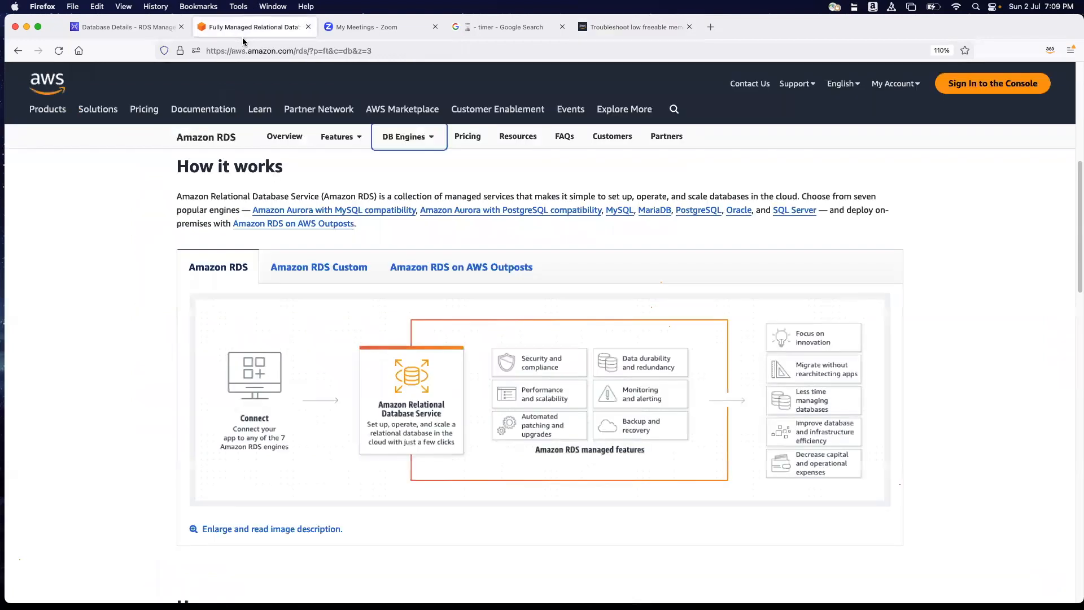
click(145, 30)
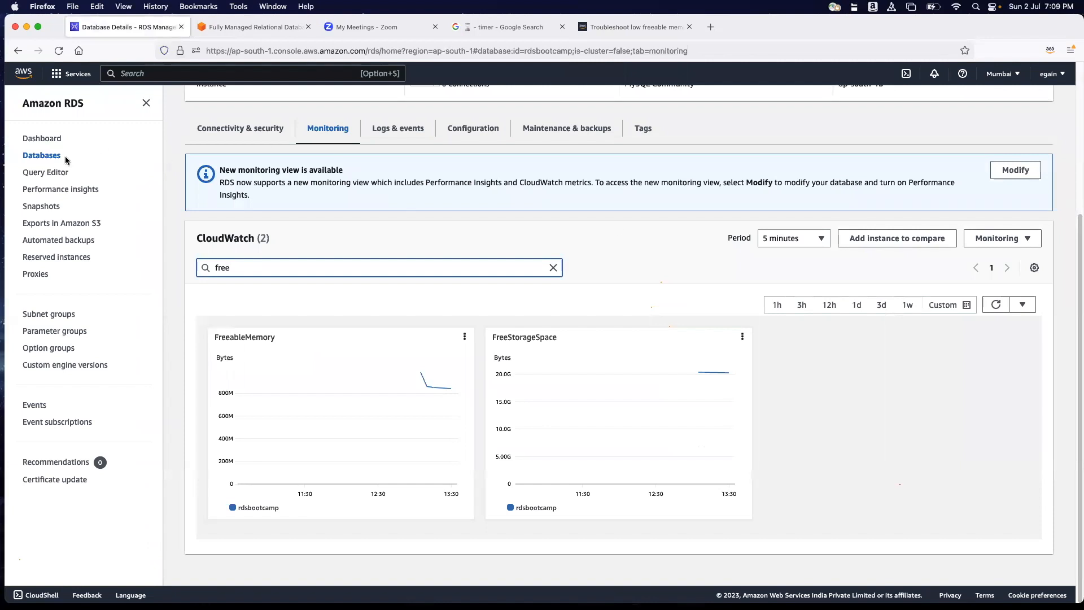
click(45, 160)
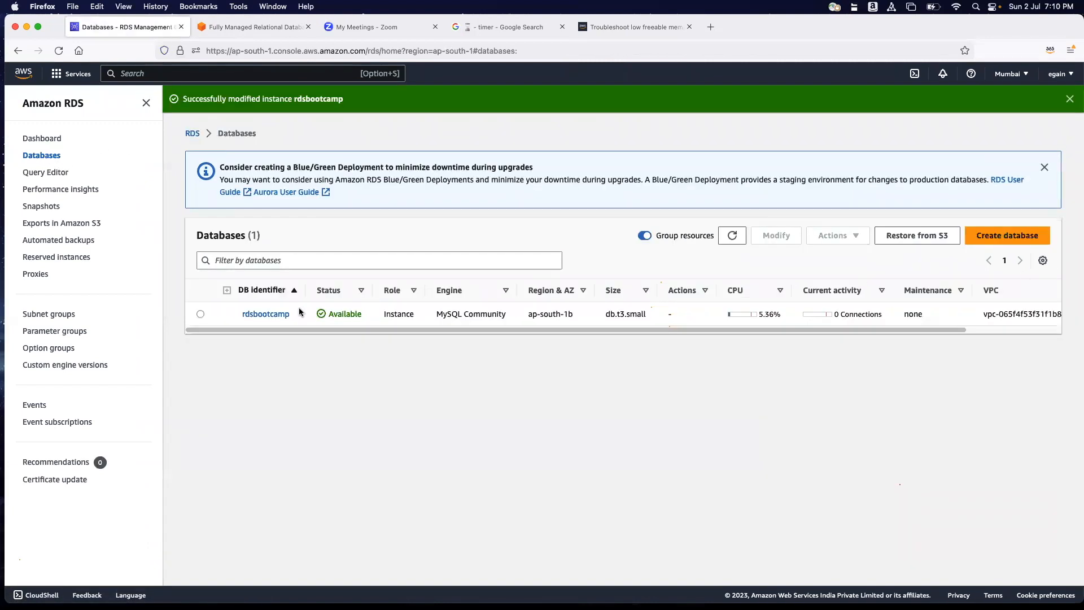
click(219, 319)
click(775, 235)
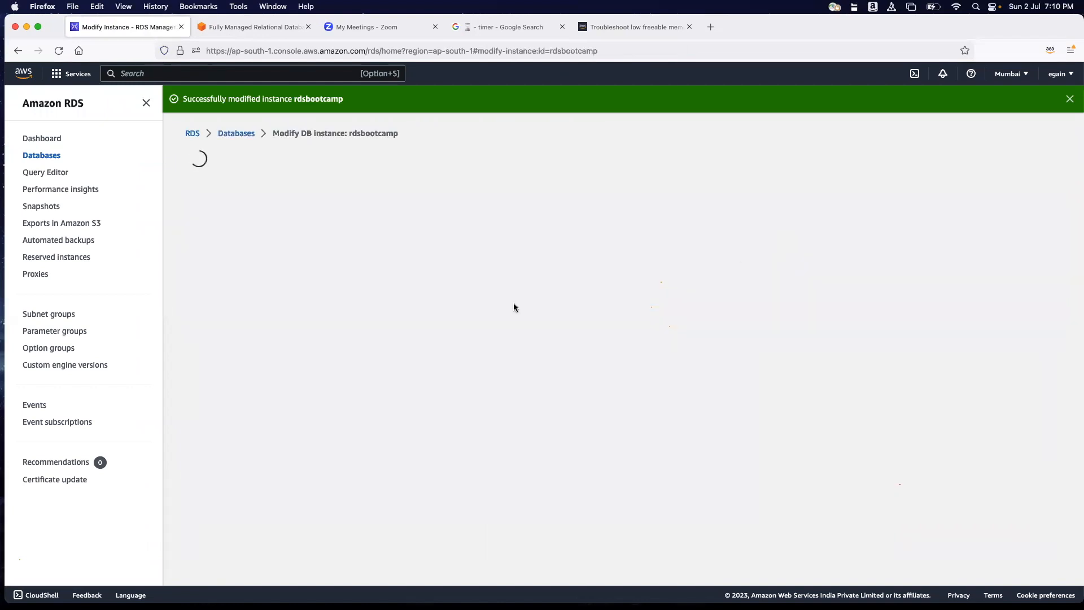
Set the rdsbootcamp instance's storage type to General Purpose SSD (gp2) in the modification form.
scroll(395, 339, down, 10)
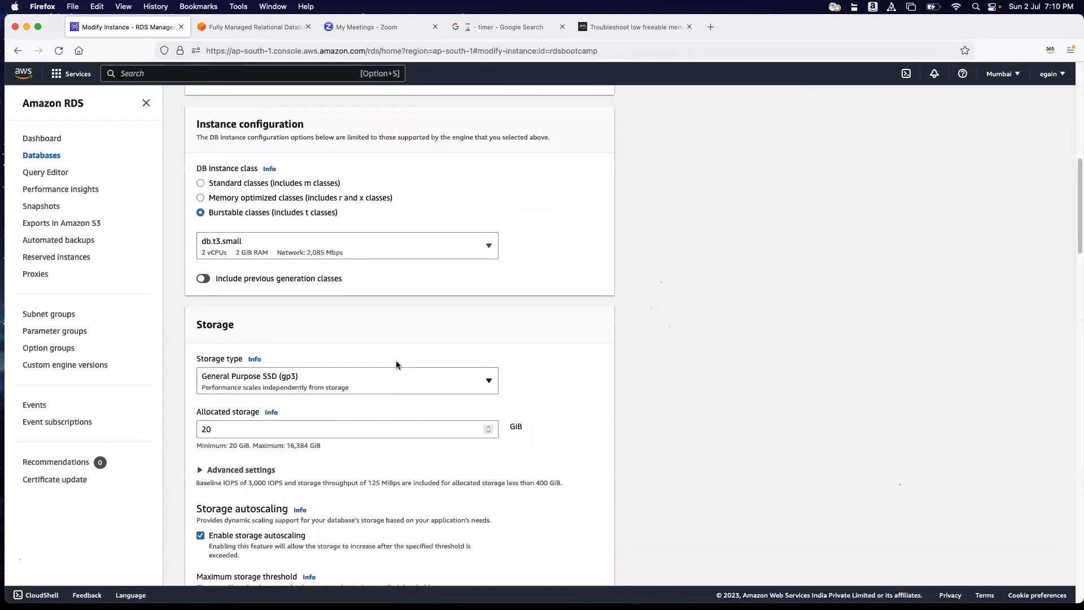
scroll(340, 304, down, 3)
click(336, 299)
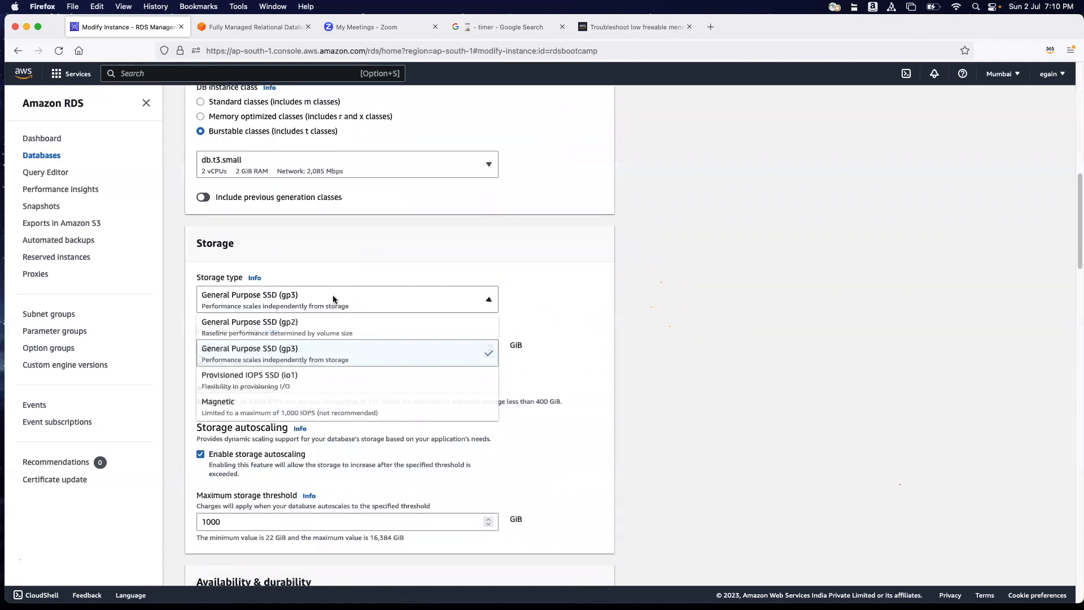
click(313, 325)
scroll(302, 375, down, 5)
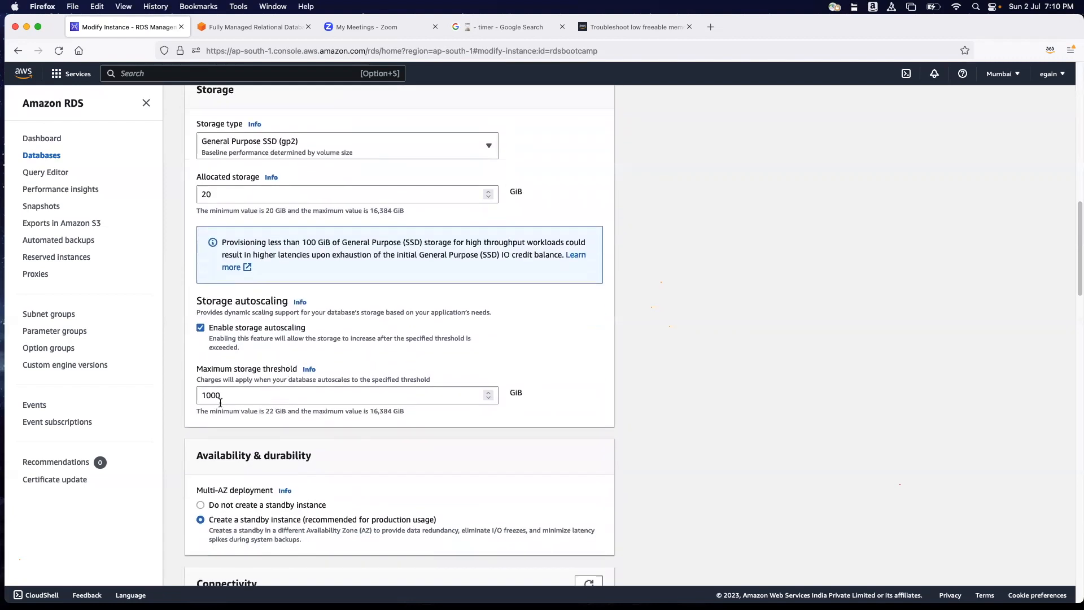
Review the storage type options and set the allocated storage to 500 GiB with General Purpose SSD (gp2) kept.
scroll(240, 351, up, 2)
click(330, 202)
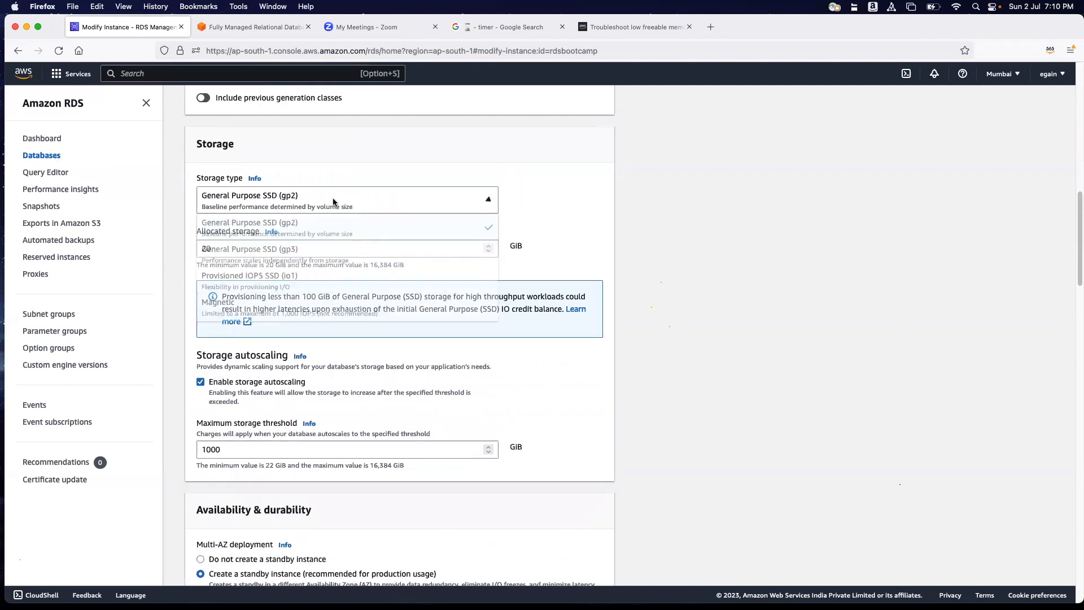
click(569, 214)
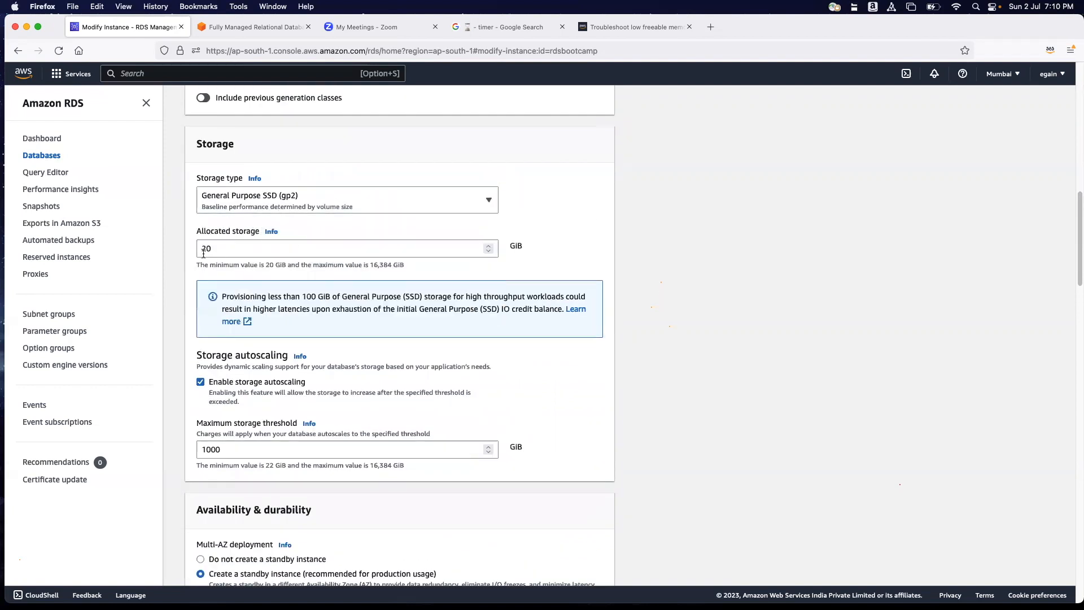
double_click(263, 245)
text(500)
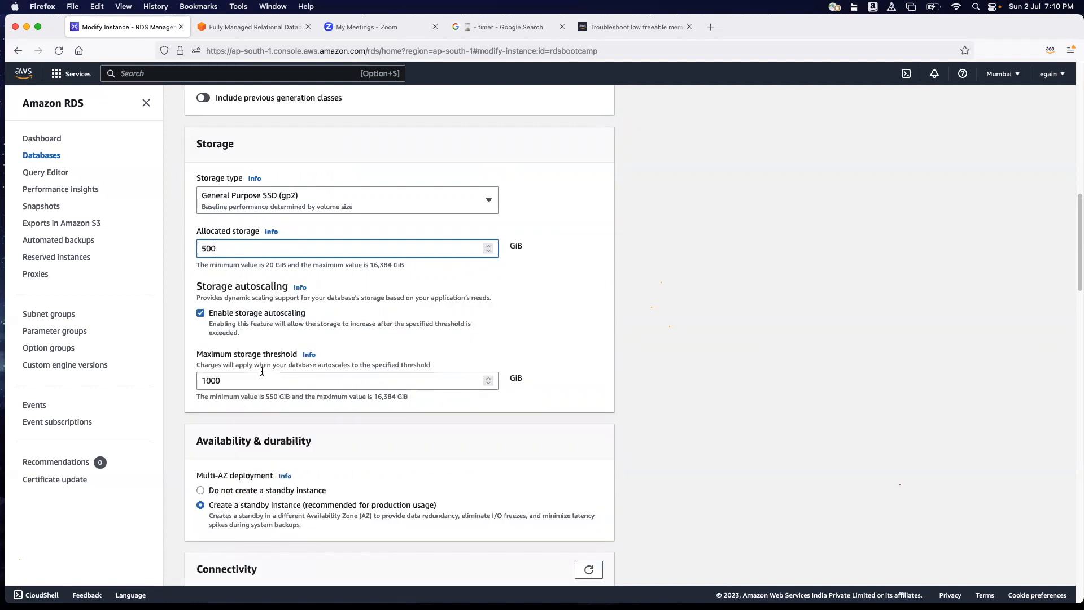
Change the storage type to General Purpose SSD (gp3) and set the allocated storage to 1000 GiB.
scroll(261, 372, down, 1)
click(279, 189)
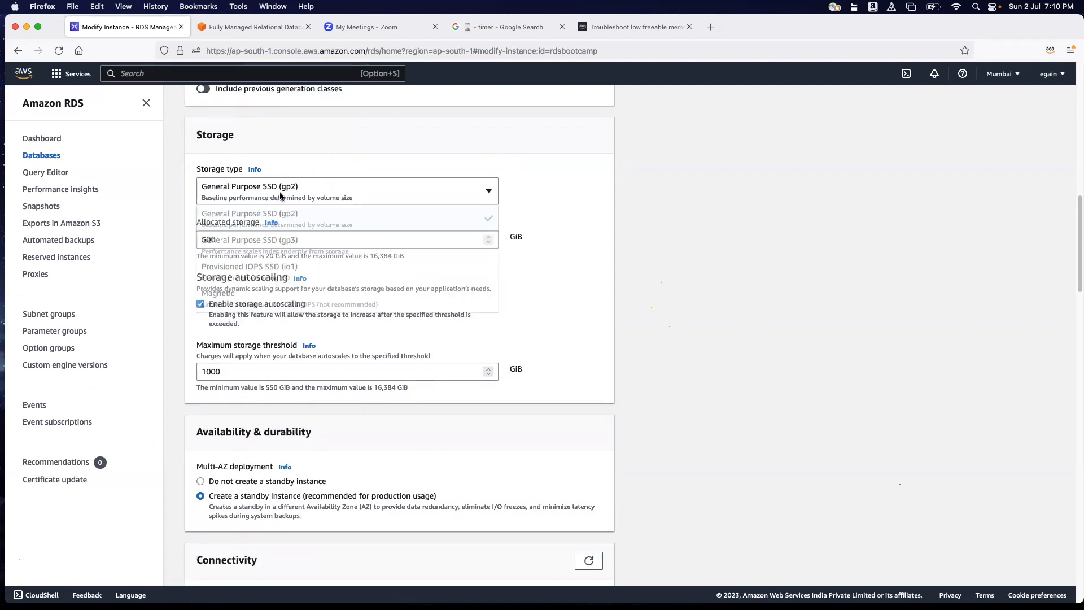
click(282, 240)
scroll(281, 371, down, 1)
drag(281, 230, 200, 227)
text(1000)
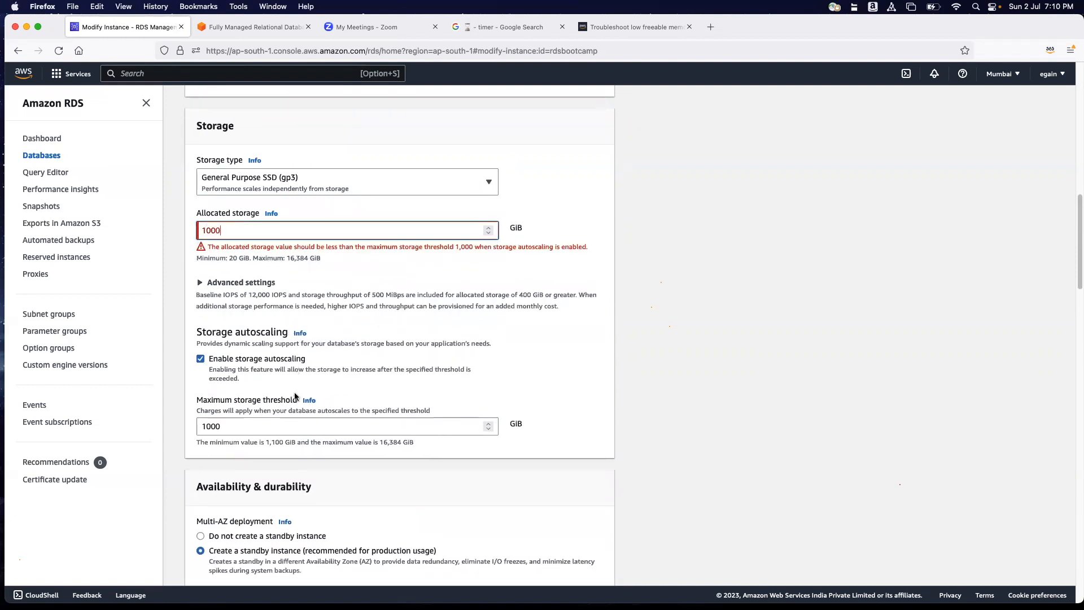
Expand the advanced storage settings and try setting the provisioned IOPS to 5000.
click(356, 278)
drag(229, 348, 194, 344)
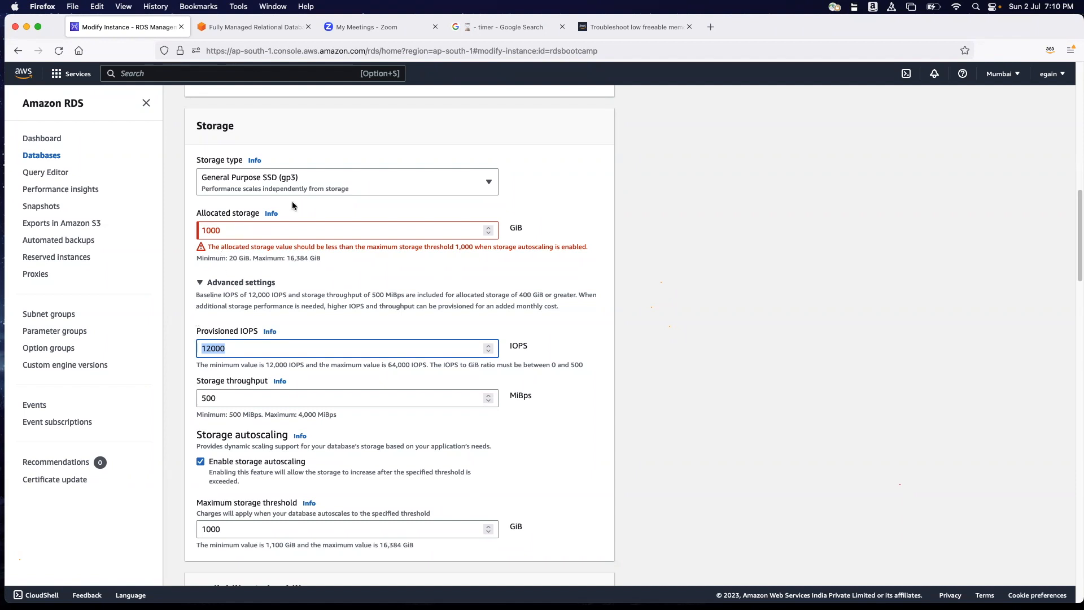
click(335, 218)
drag(234, 347, 195, 347)
text(5000)
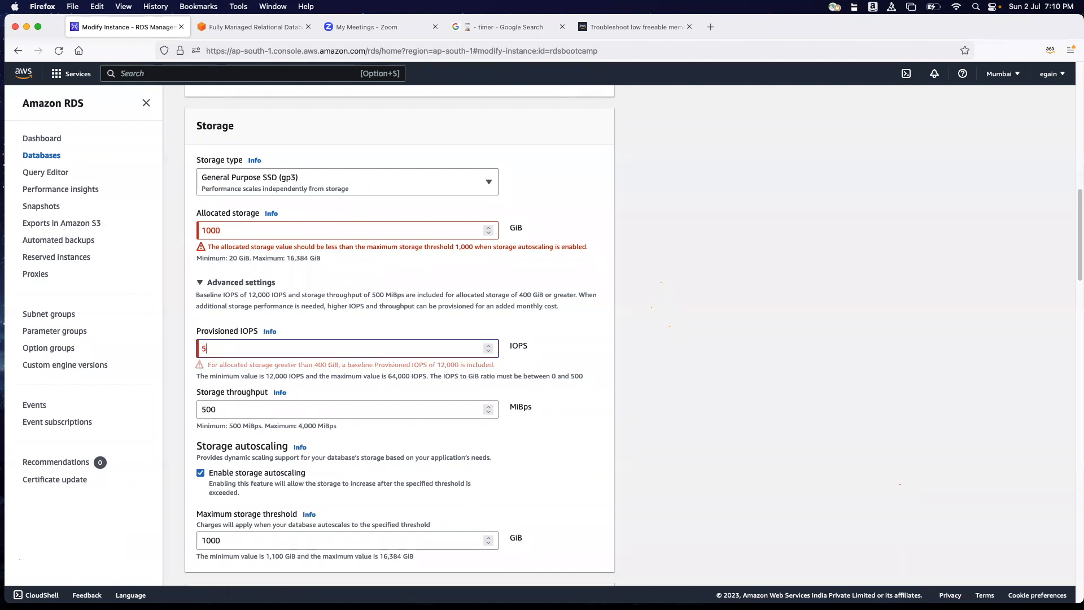
click(546, 347)
drag(274, 346, 174, 345)
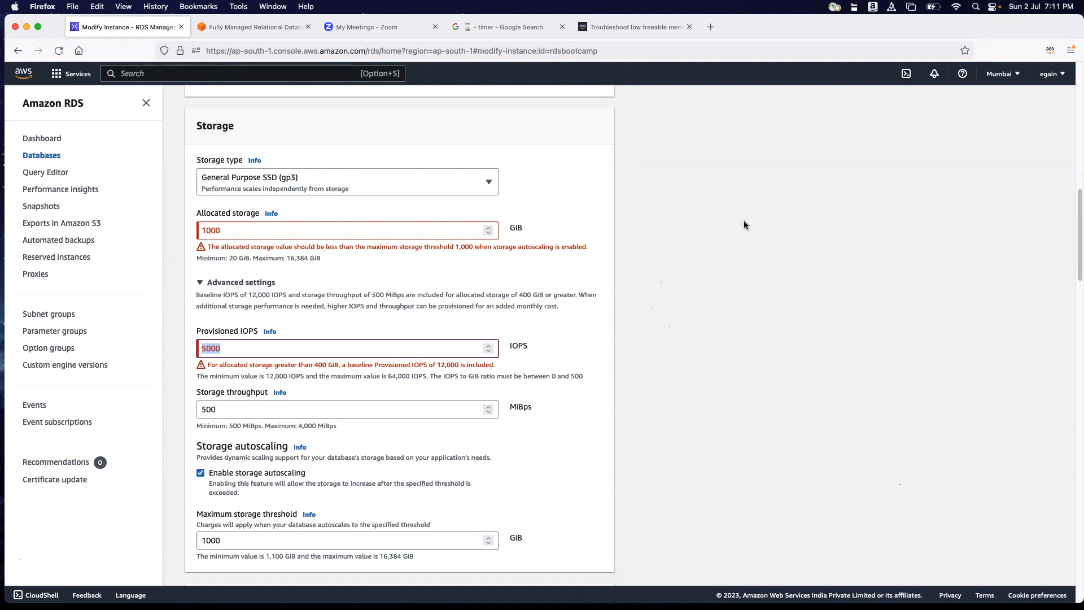
Leave the instance modification form for the Performance Insights page and check its DB instance selector.
scroll(666, 237, up, 3)
scroll(586, 242, up, 10)
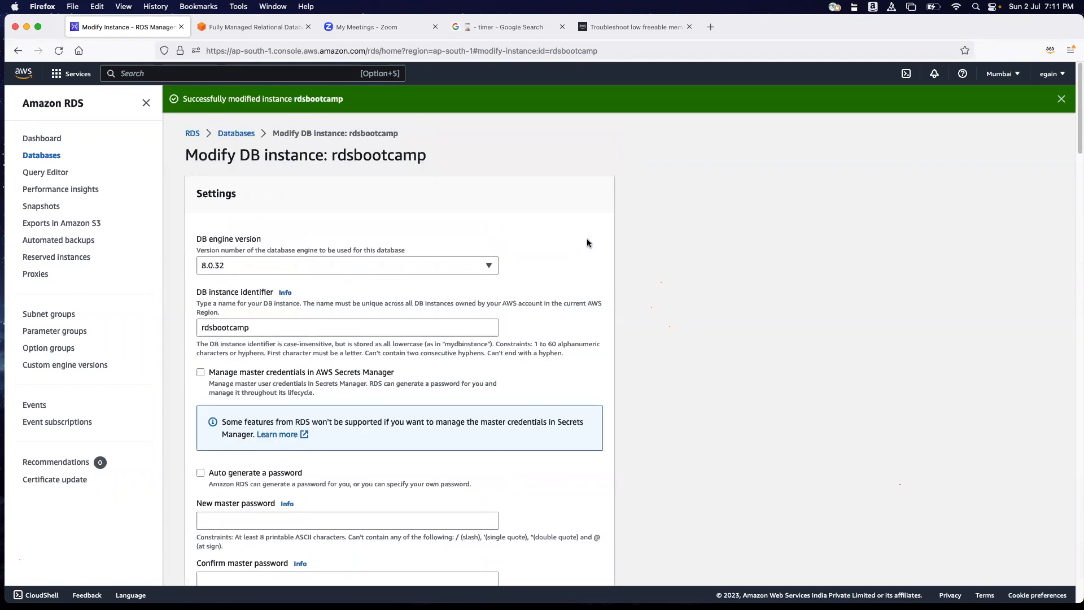
scroll(339, 339, down, 10)
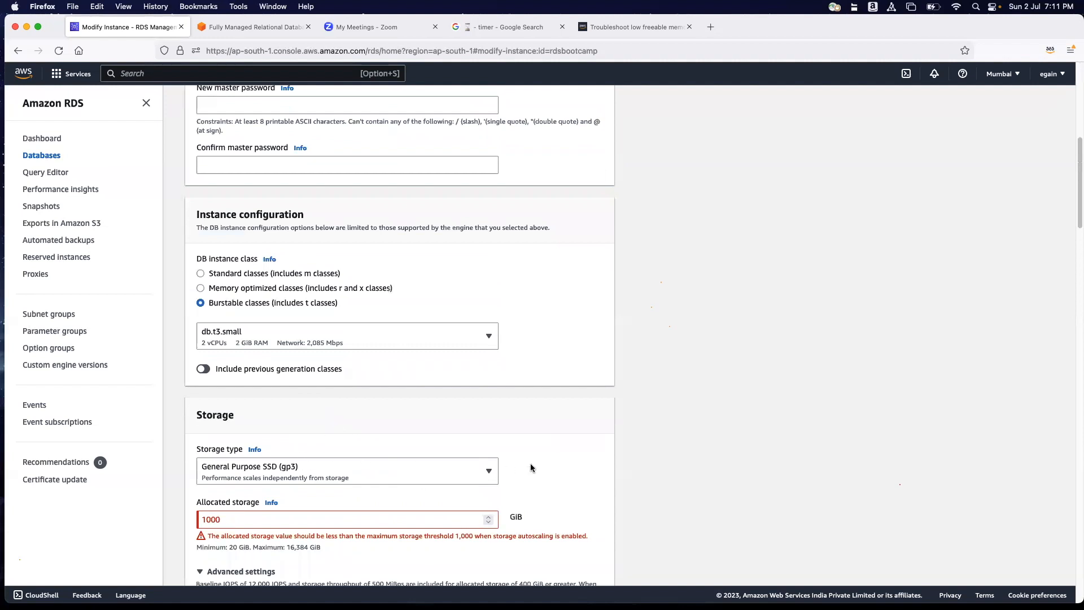
scroll(785, 351, up, 5)
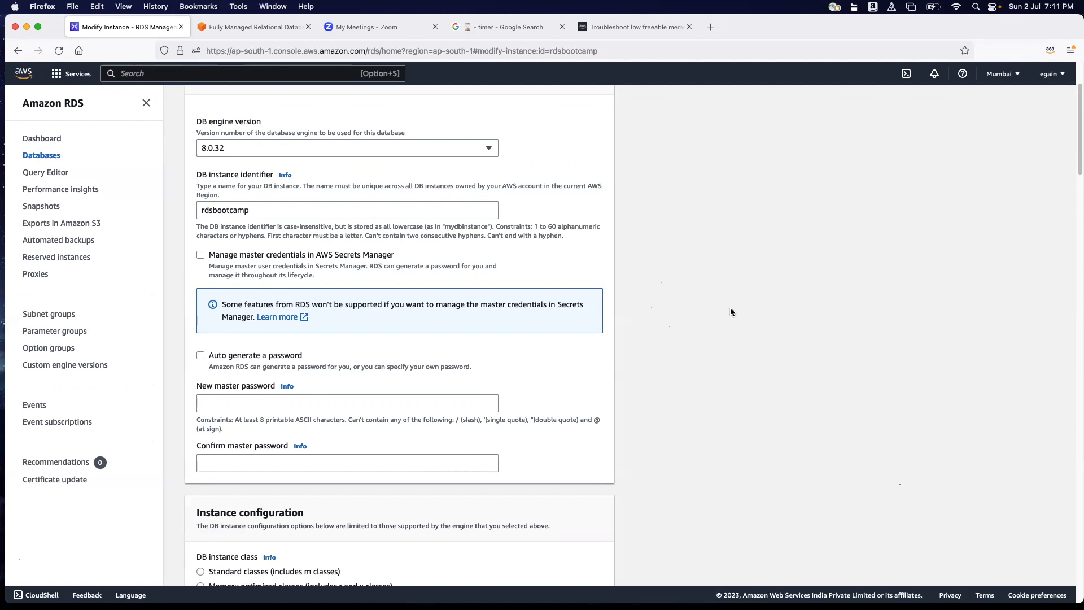
click(61, 190)
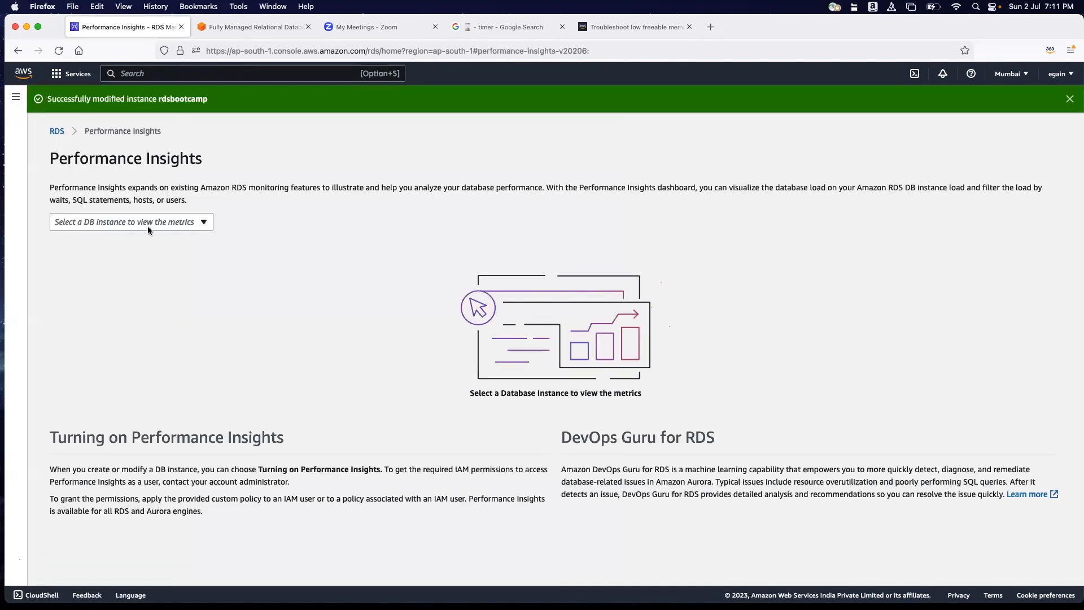
drag(58, 157, 214, 164)
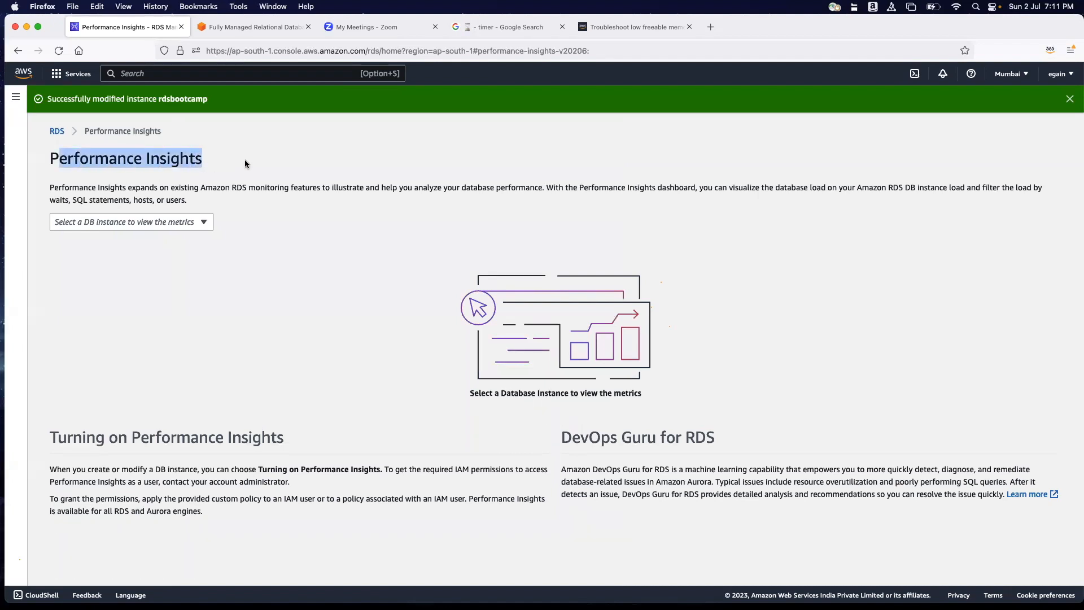
click(190, 220)
click(299, 251)
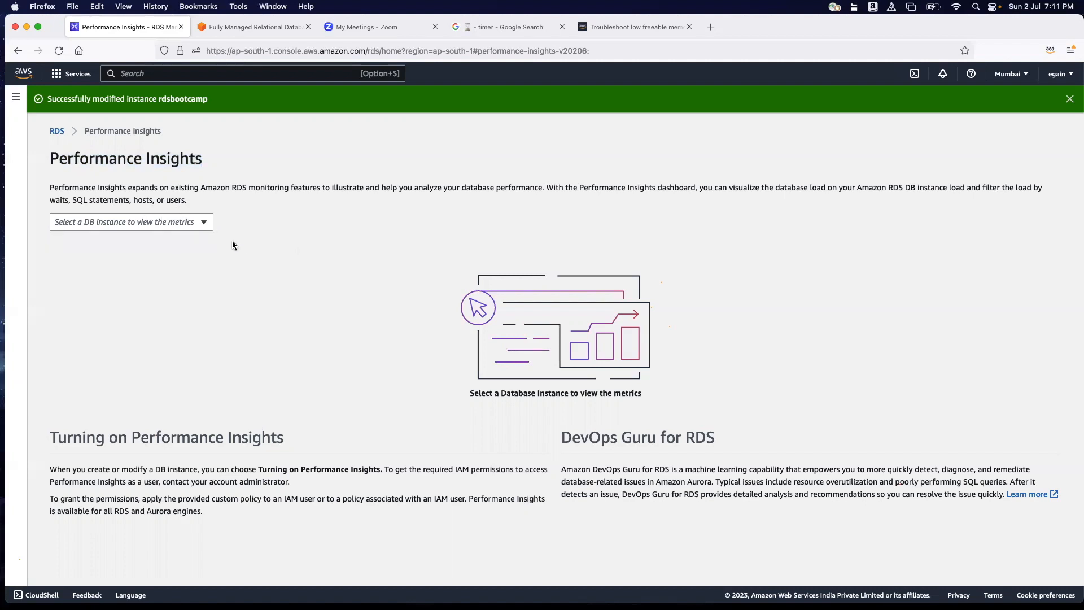
click(161, 222)
click(314, 249)
Examine the DevOps Guru for RDS description, including poorly performing SQL queries, and return to the RDS dashboard.
drag(559, 432, 732, 442)
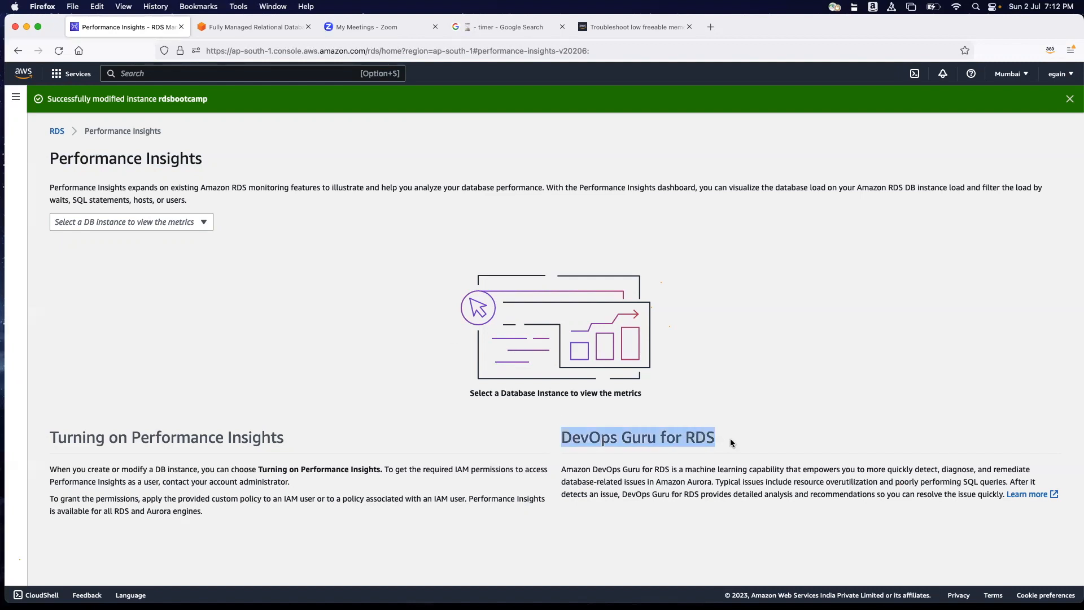
click(734, 338)
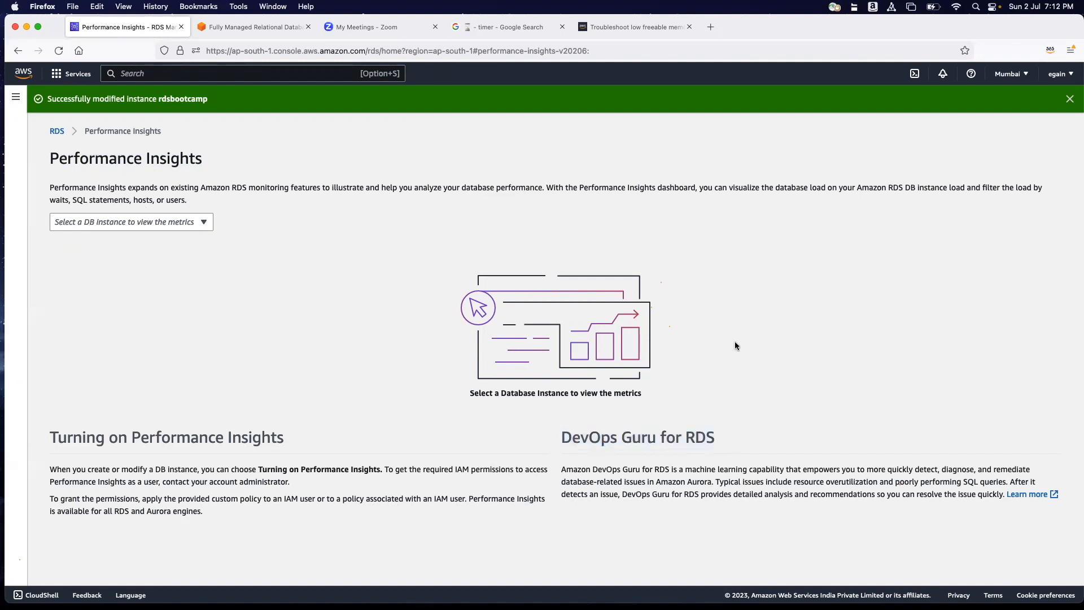
drag(599, 439, 716, 439)
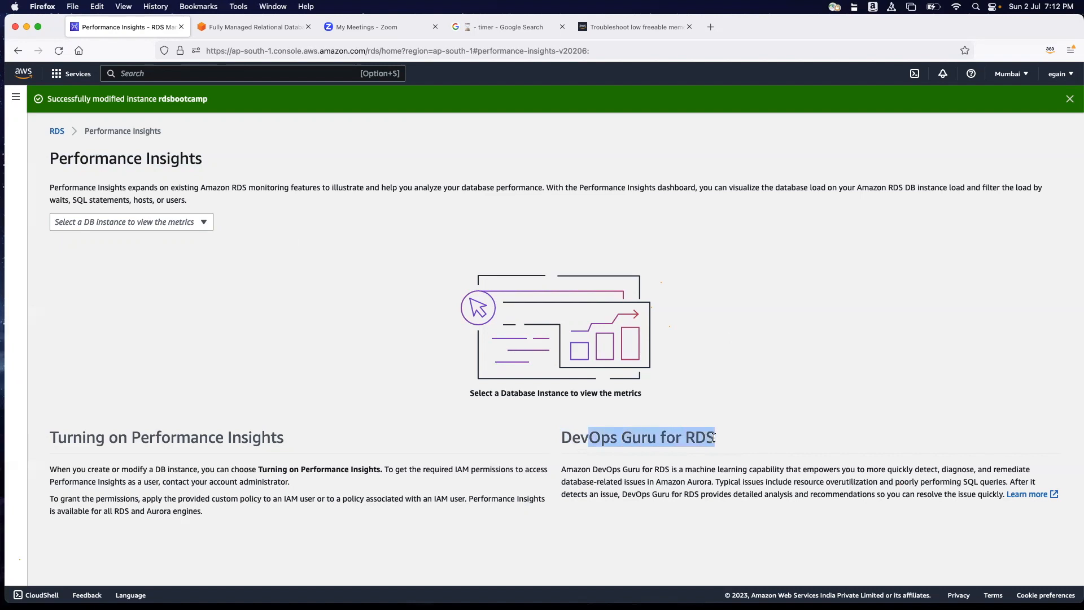
drag(562, 439, 657, 439)
click(776, 403)
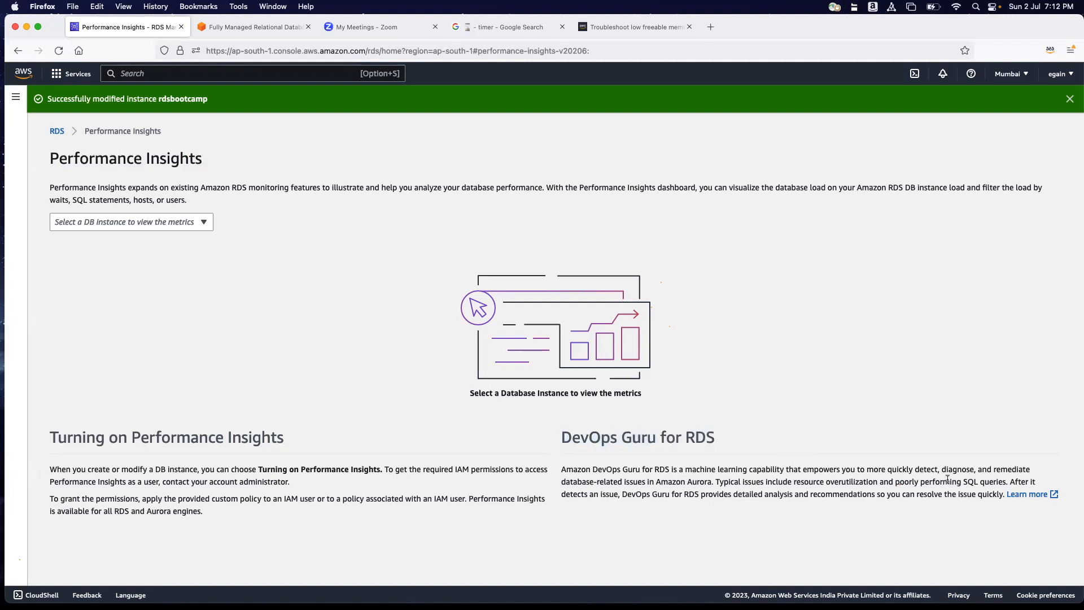
drag(950, 482, 1005, 482)
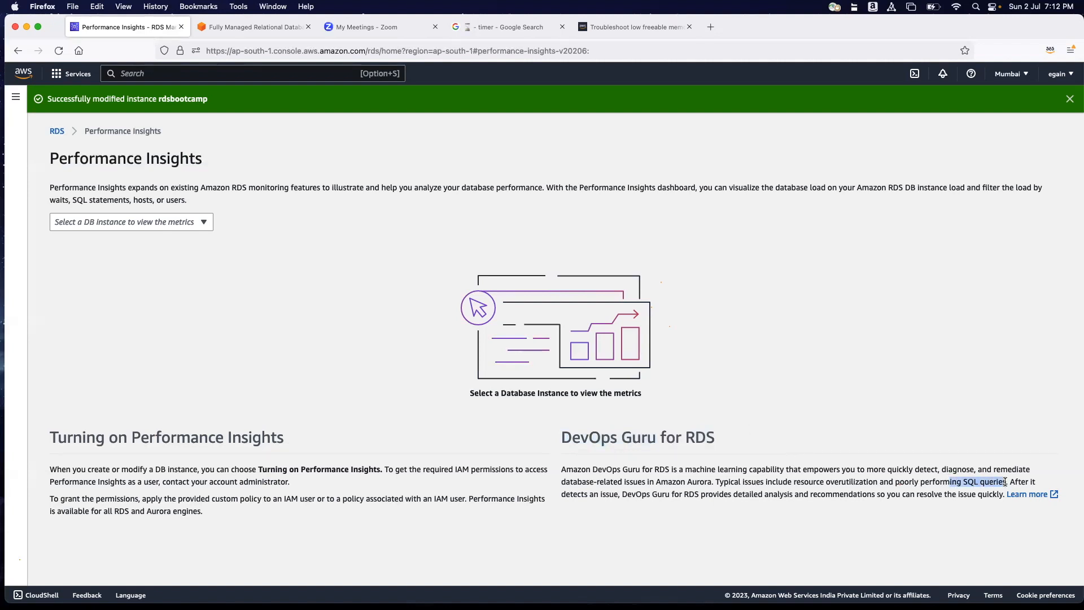
click(907, 524)
drag(889, 481, 998, 479)
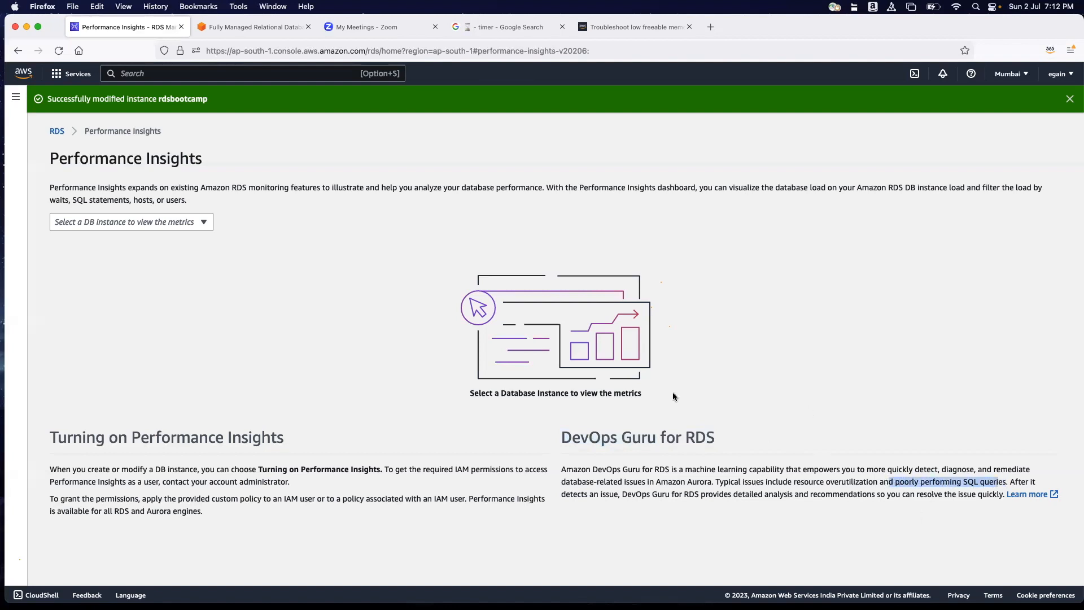
drag(563, 437, 688, 436)
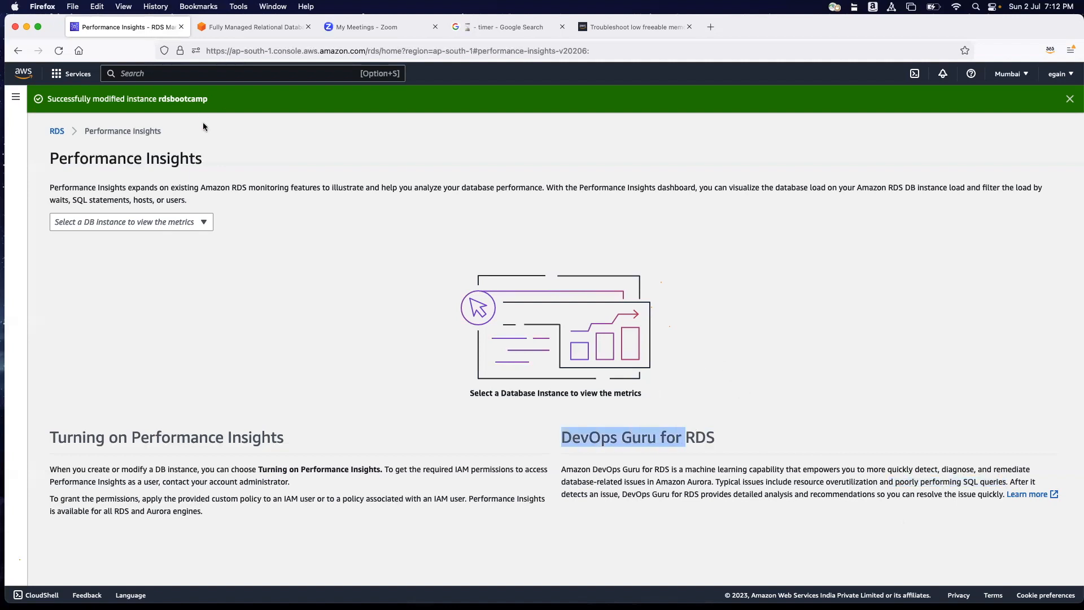
click(56, 131)
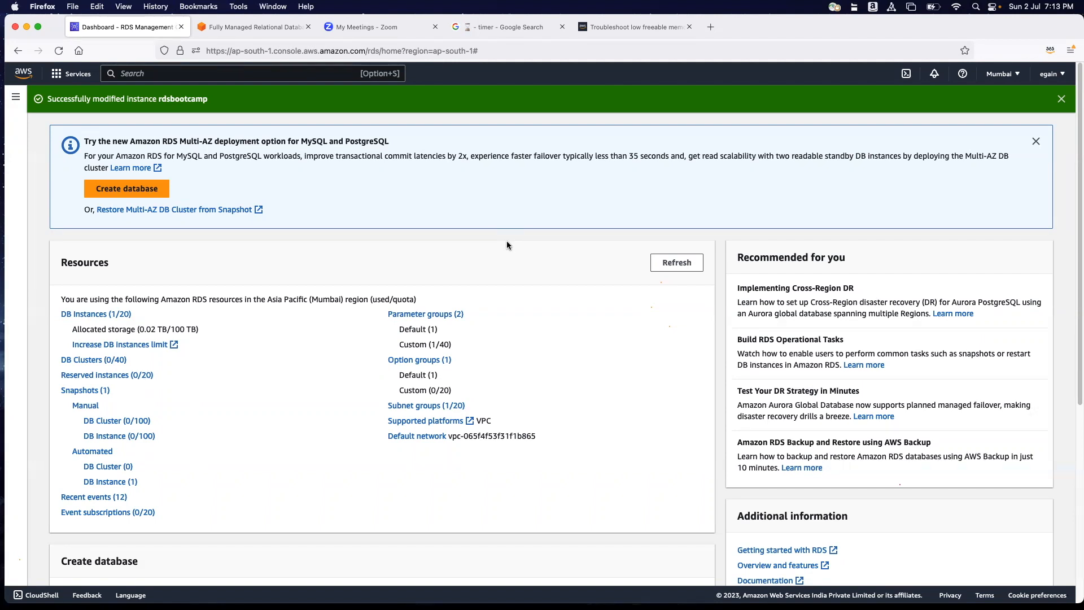
Minimize the browser, open the Write screenshot from the desktop in Preview and enlarge its window.
click(28, 27)
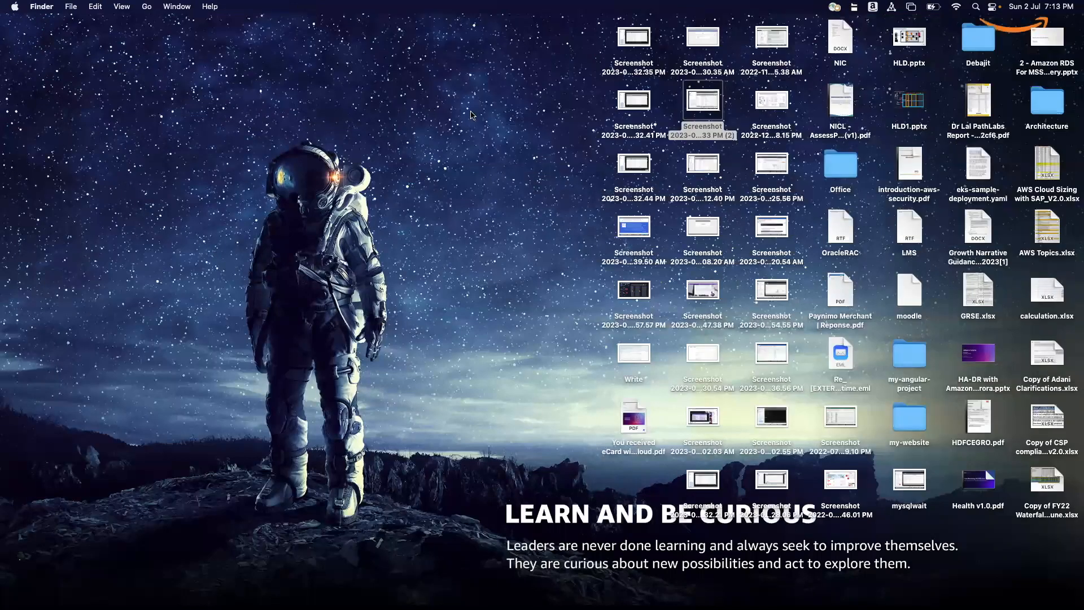
double_click(637, 360)
drag(556, 348, 1044, 576)
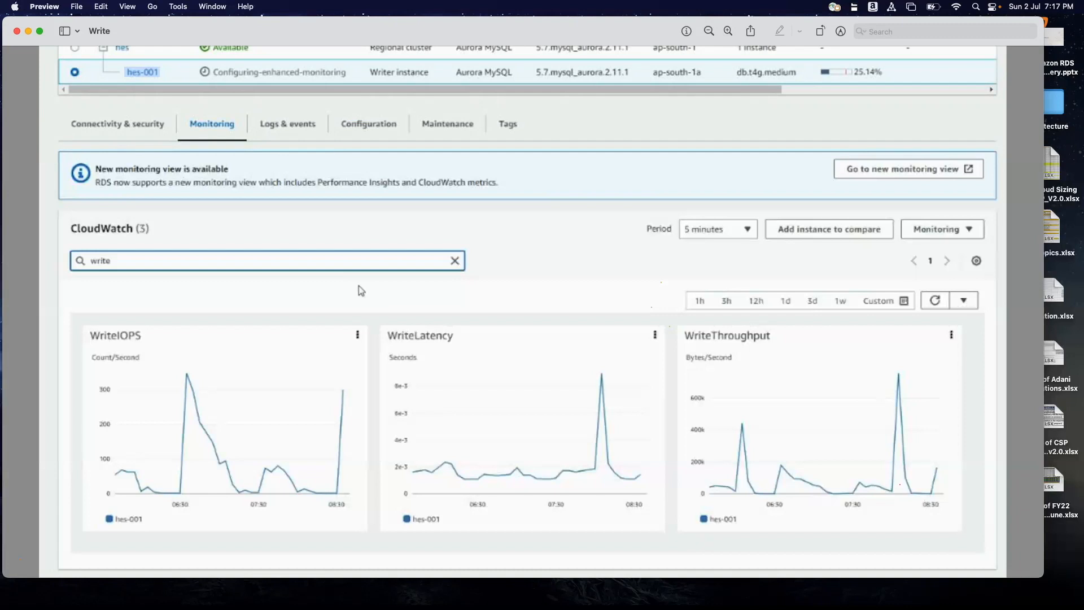
Close the Write screenshot, switch back to Firefox and open the RDS Databases list.
click(17, 31)
key(super+Tab)
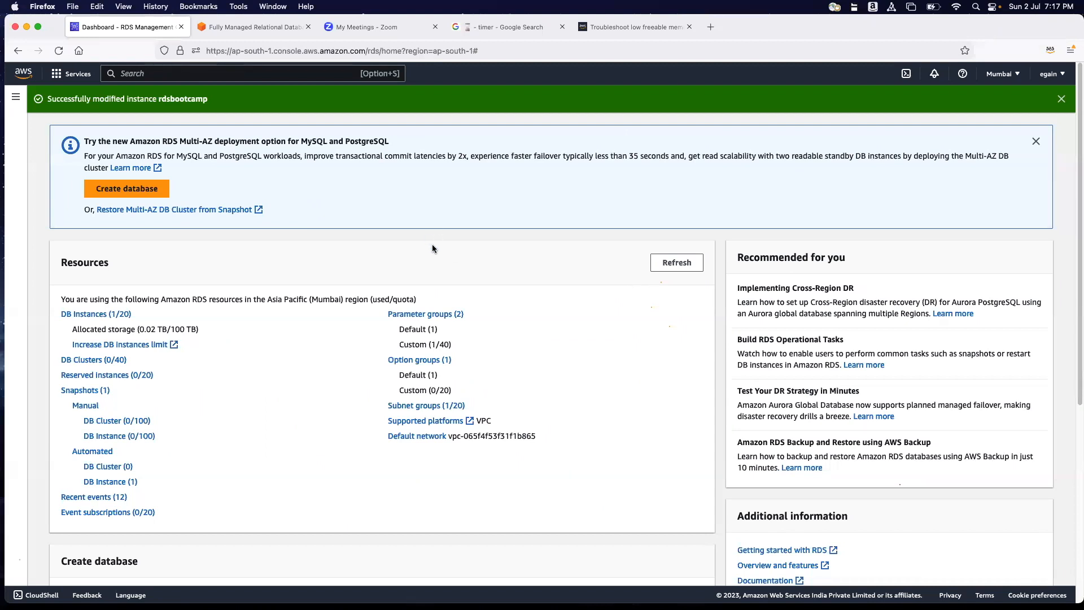
click(16, 97)
click(43, 155)
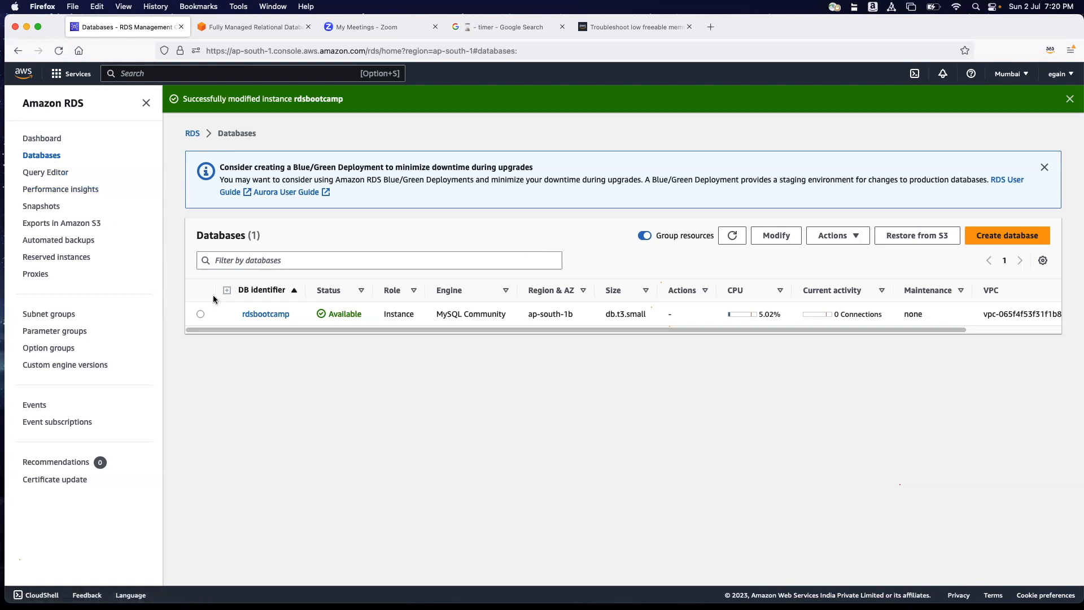
Minimize the browser to look through the screenshots on the desktop, and return to Firefox.
click(27, 27)
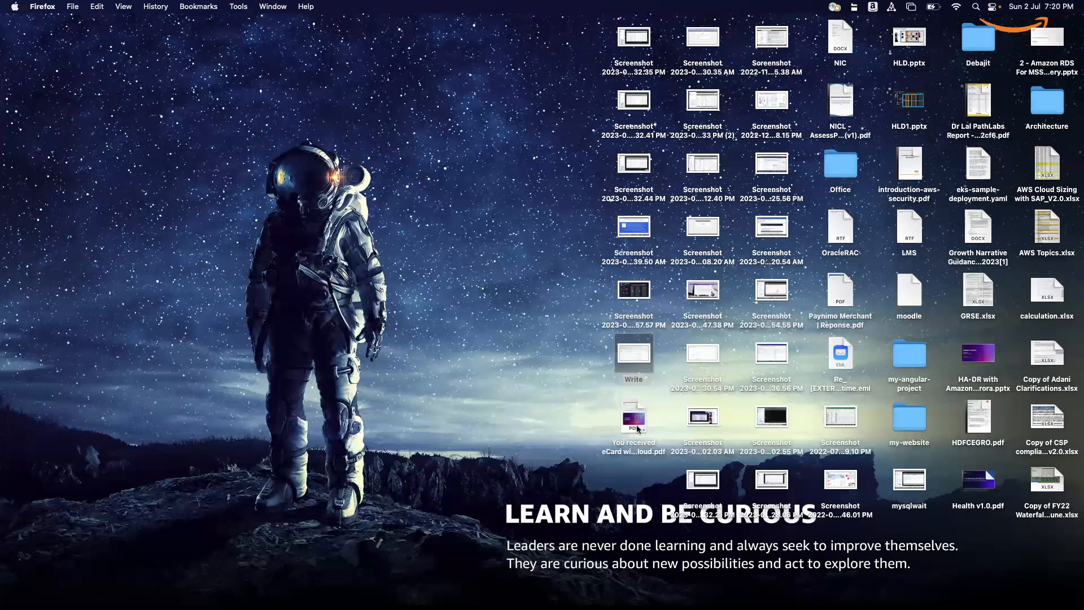
click(704, 291)
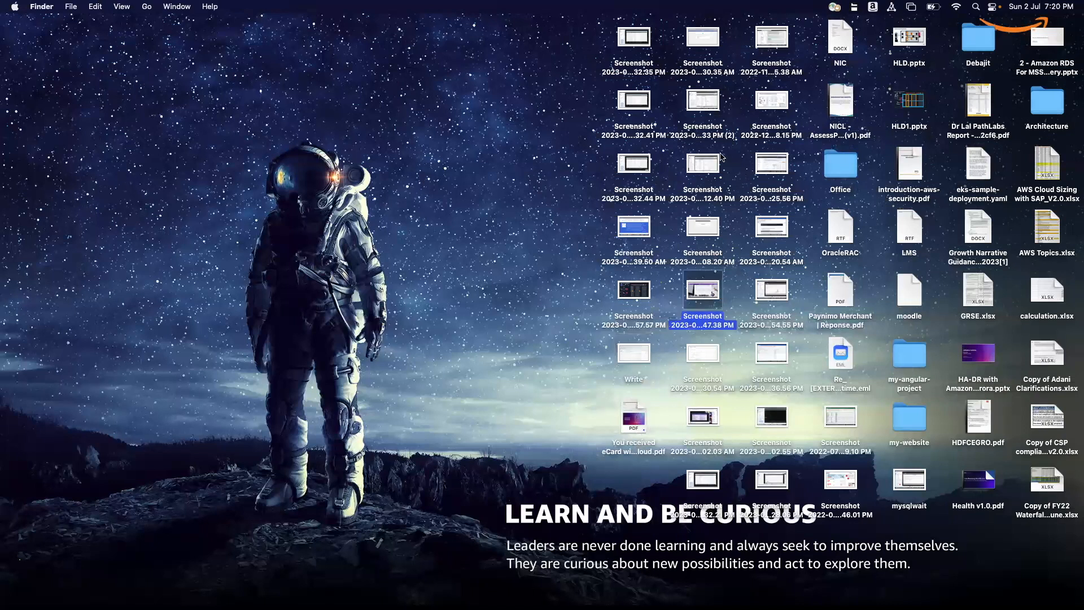
click(707, 102)
click(707, 49)
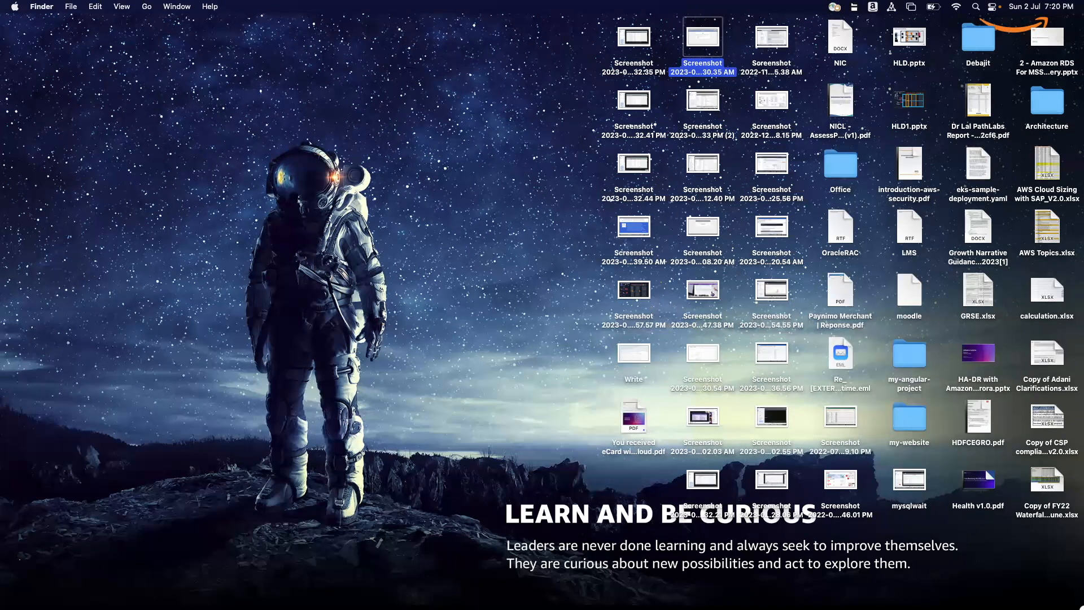
mouse_move(1077, 578)
click(887, 587)
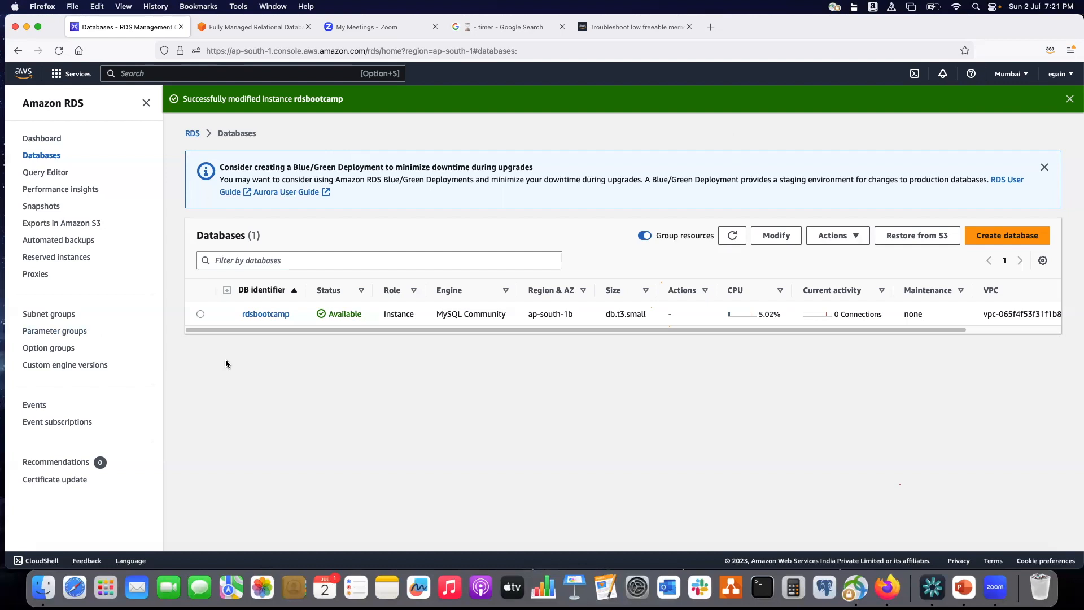
View the rdsbootcamp parameter group and go to the RDS Proxies list.
click(83, 333)
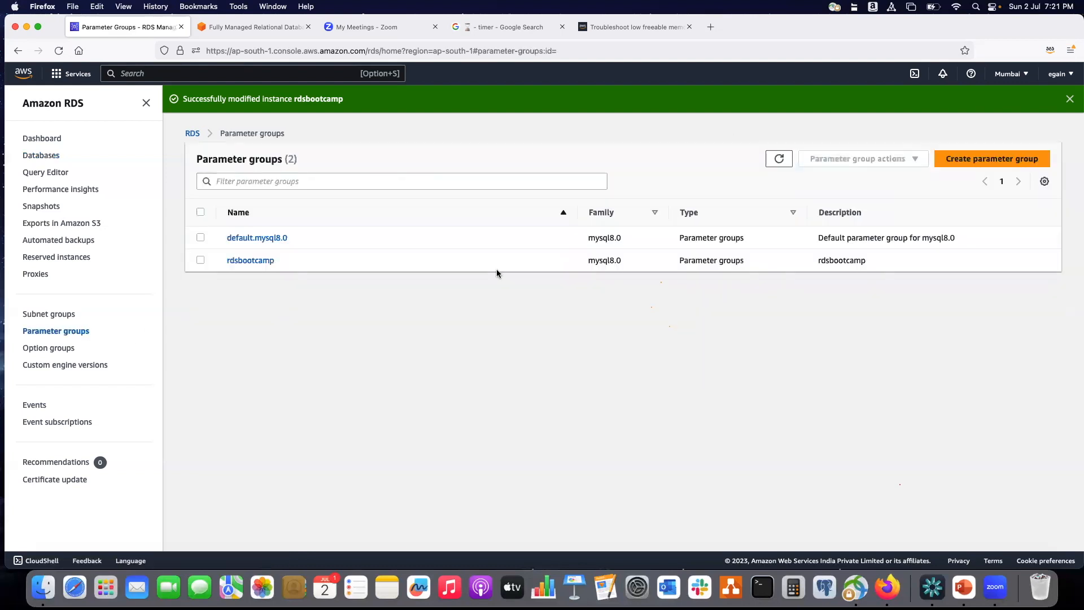
click(265, 261)
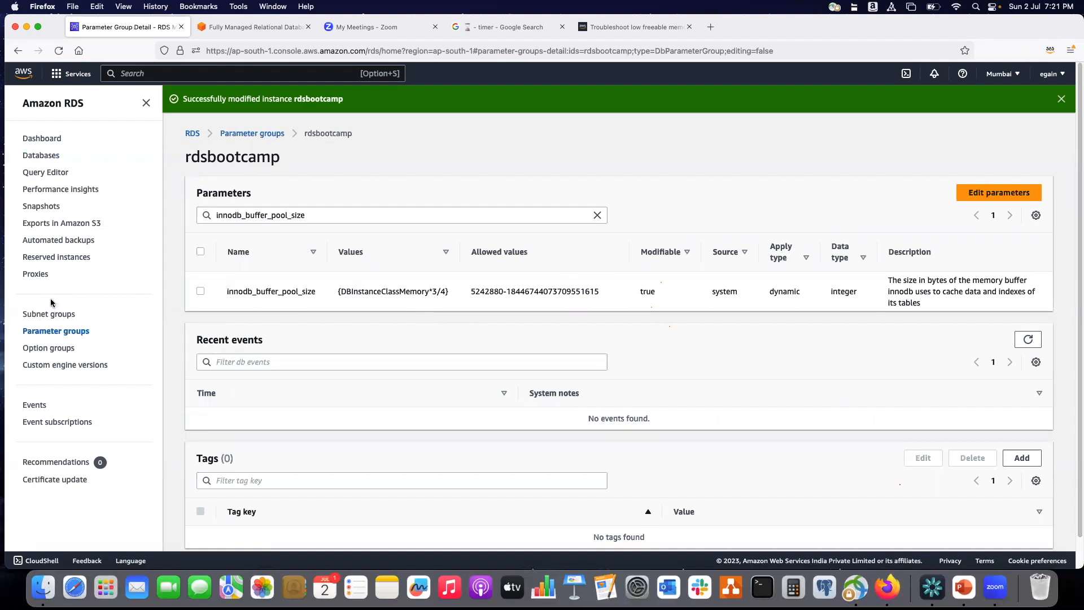
click(35, 274)
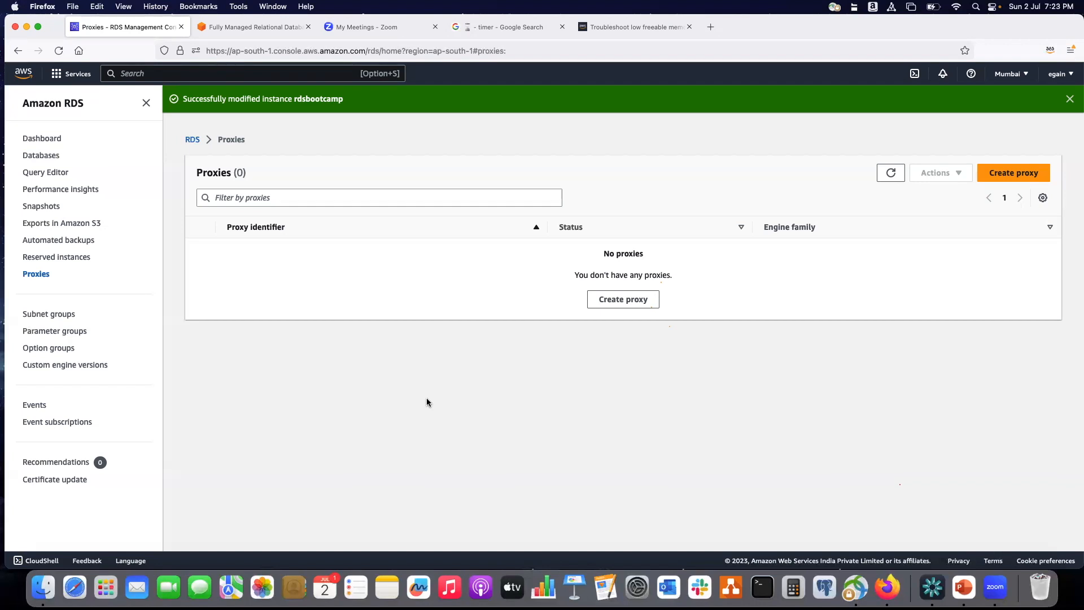
Reopen the rdsbootcamp parameter group and clear its innodb_buffer_pool_size filter.
click(69, 330)
click(249, 261)
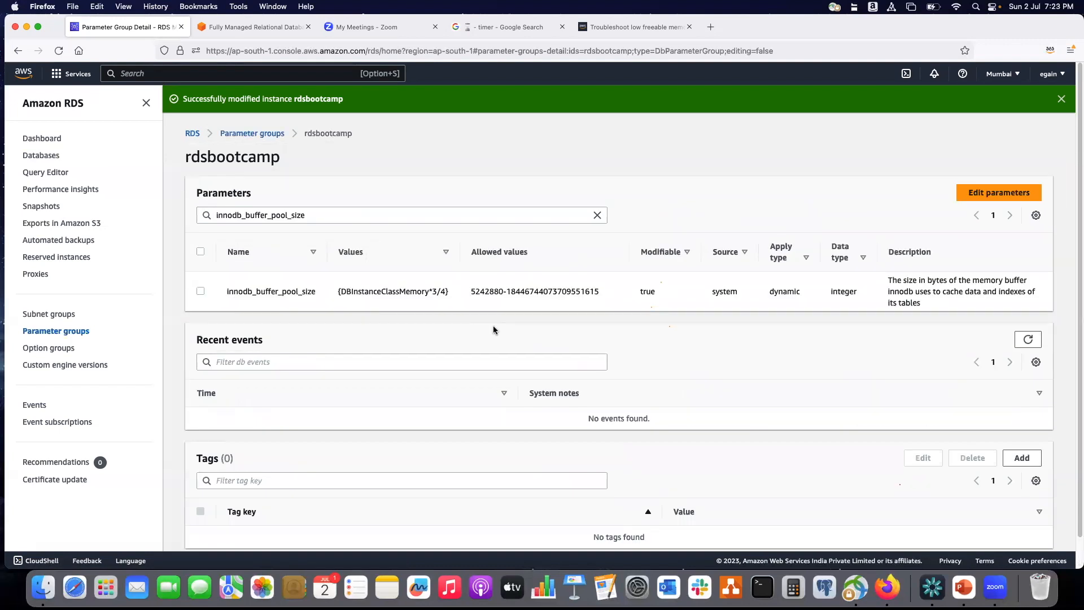
scroll(622, 329, down, 1)
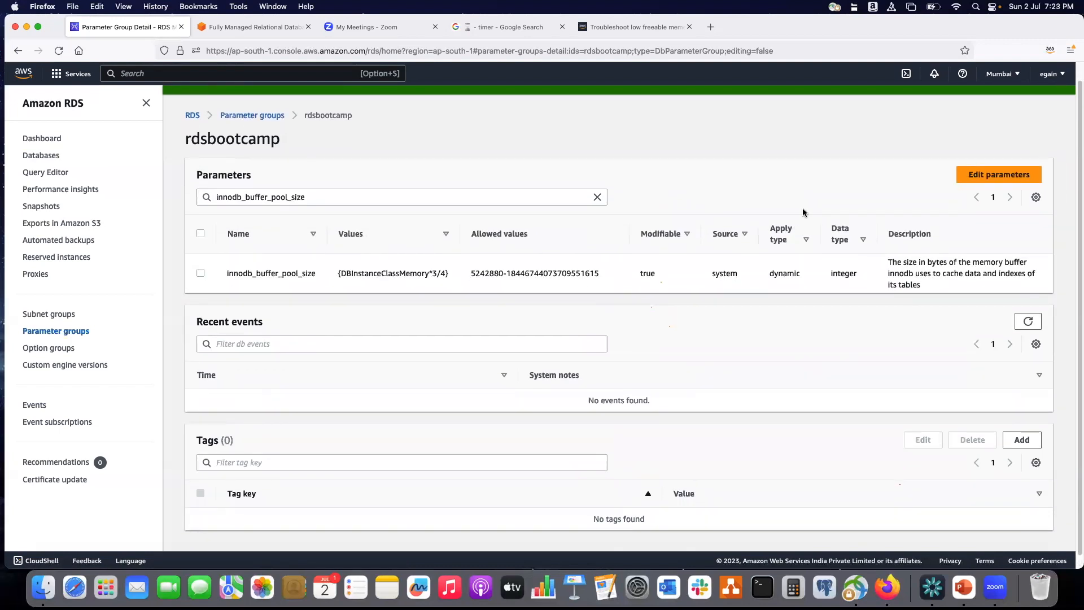
click(598, 197)
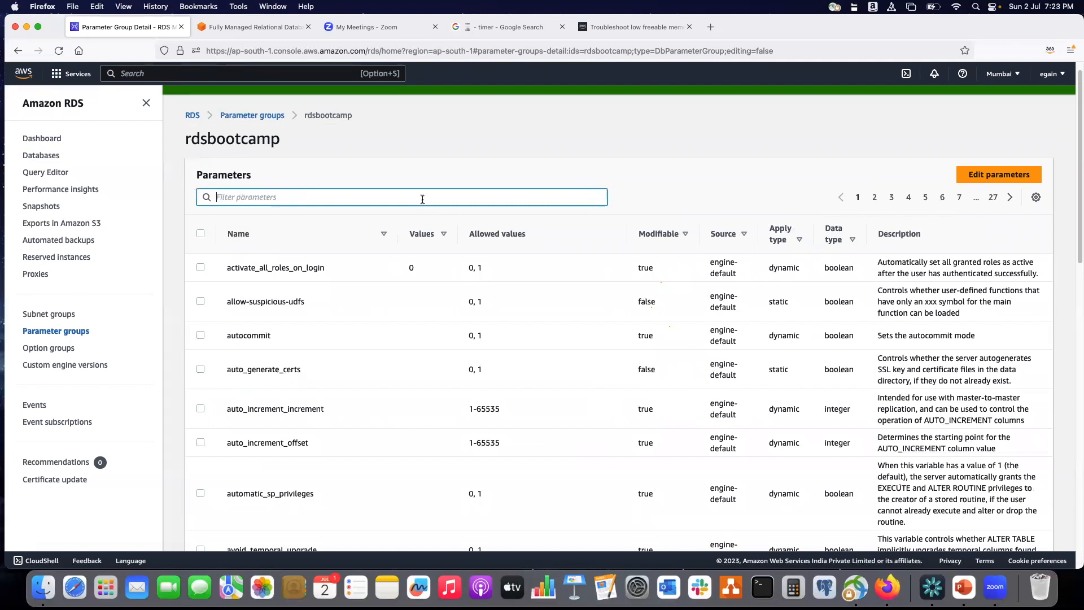
Try filtering the parameters by "max" and by "max conne".
text(max)
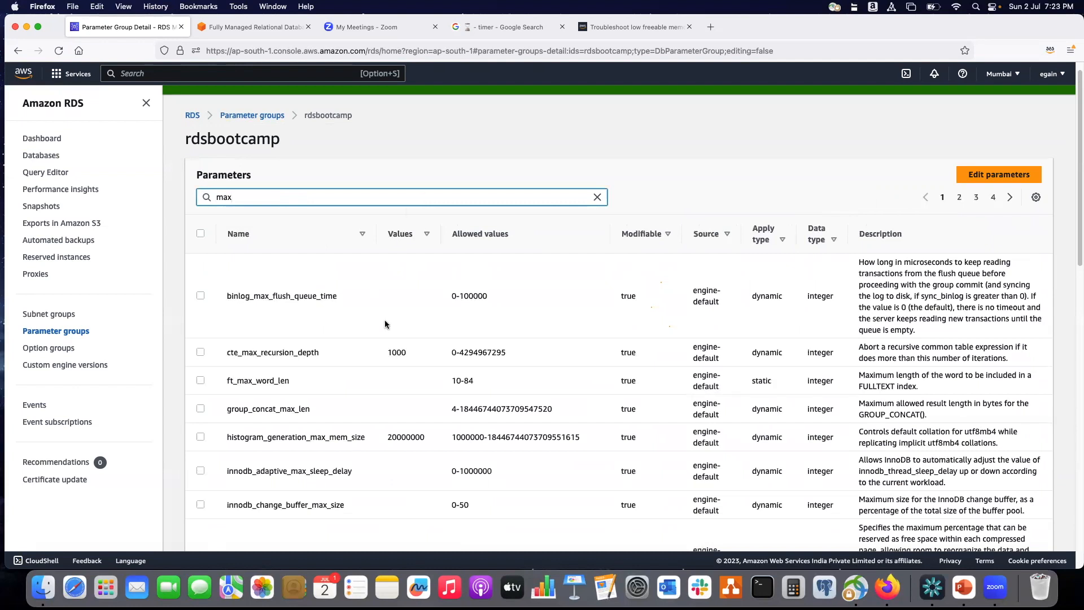
text( conne)
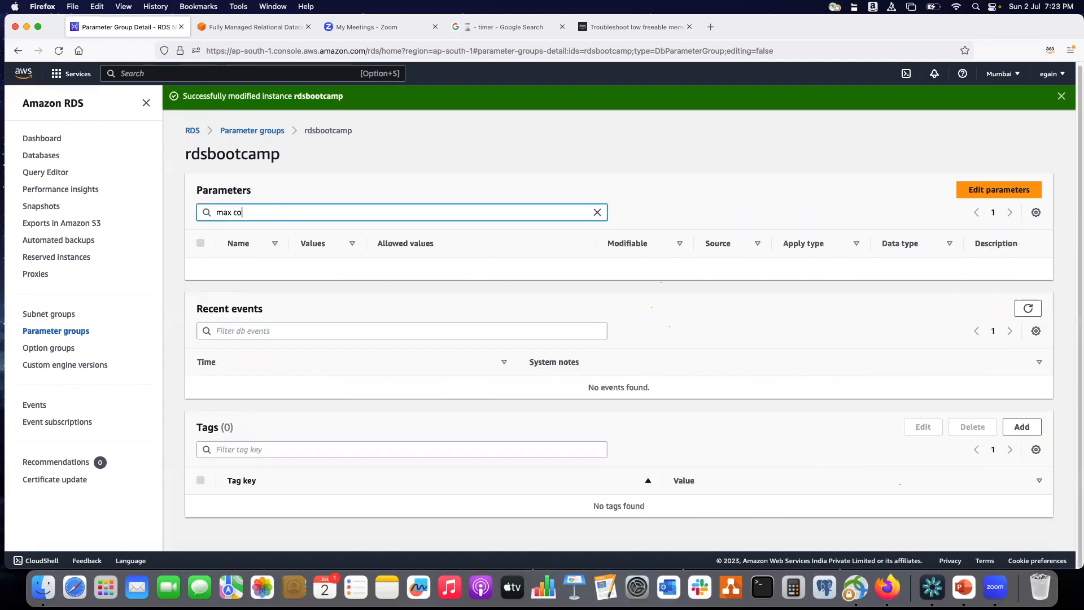
key(BackSpace)
key(BackSpace)
key(BackSpace)
key(BackSpace)
key(BackSpace)
key(BackSpace)
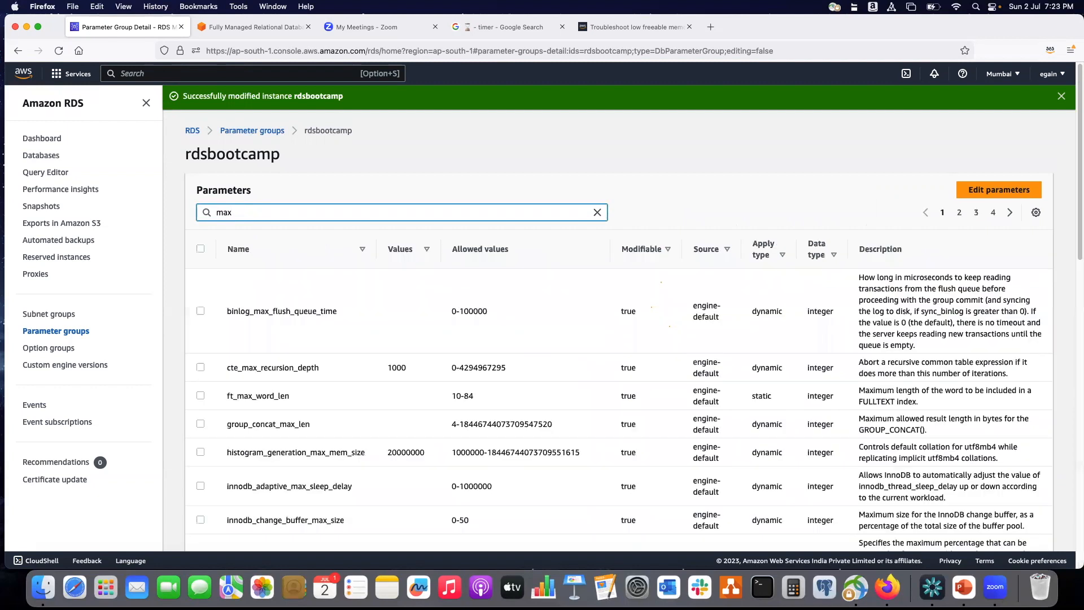
text(ac)
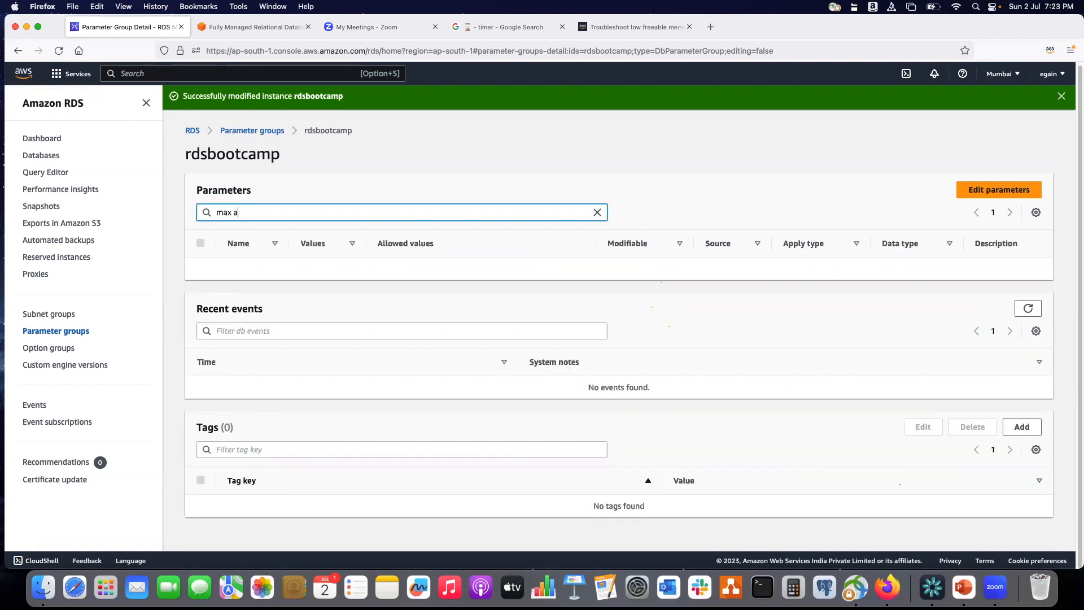
key(BackSpace)
key(BackSpace)
key(BackSpace)
key(BackSpace)
key(BackSpace)
key(BackSpace)
Filter the parameters by "connection" and select max_connections to examine its value formula.
text(connection)
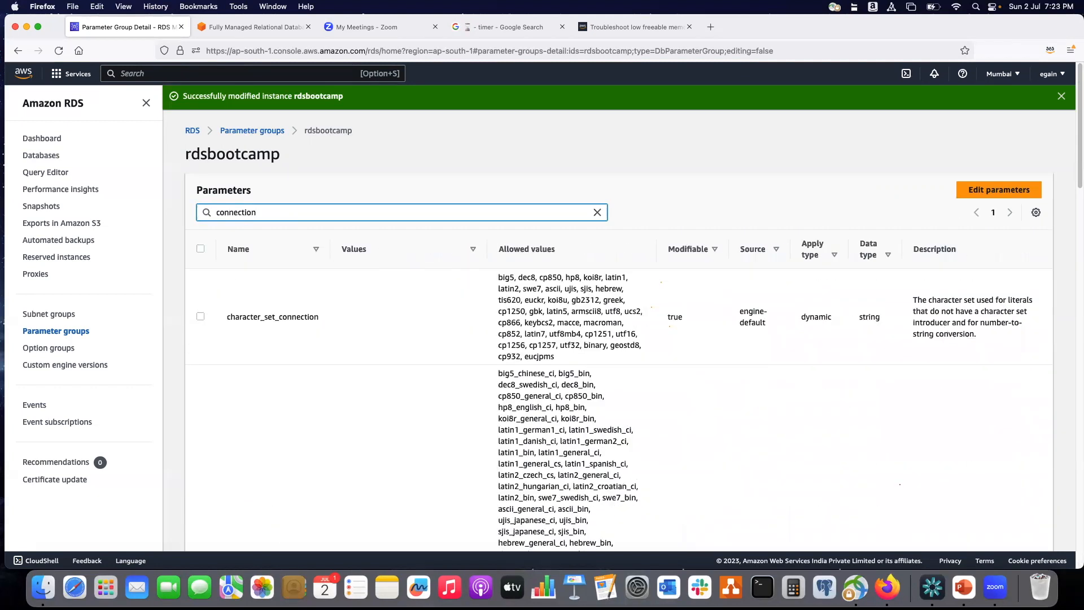
scroll(344, 337, down, 15)
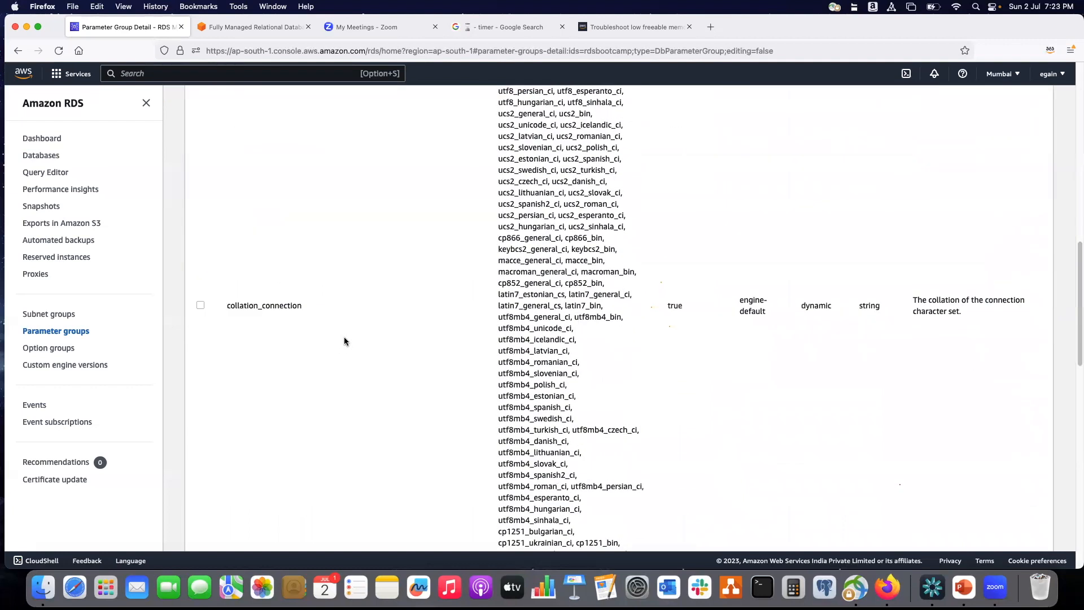
scroll(344, 338, down, 7)
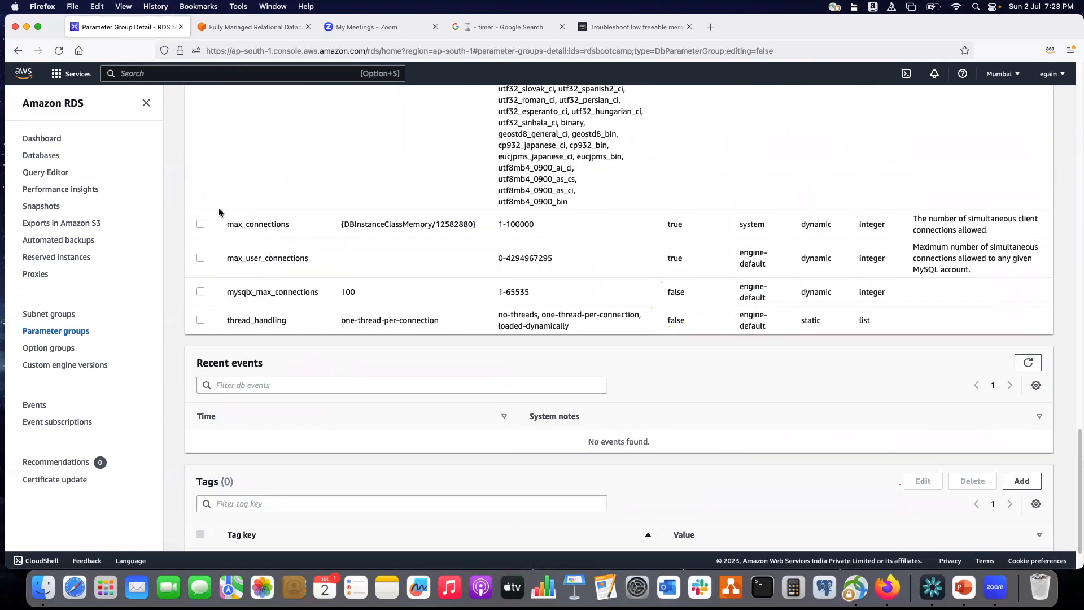
click(201, 224)
scroll(348, 233, up, 3)
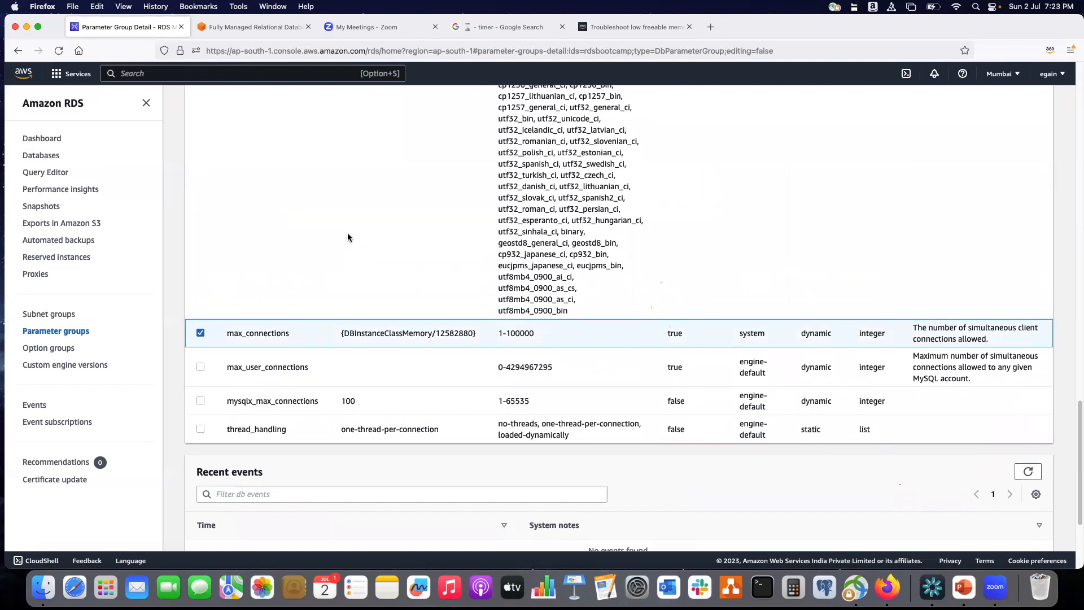
drag(435, 340, 459, 341)
click(415, 312)
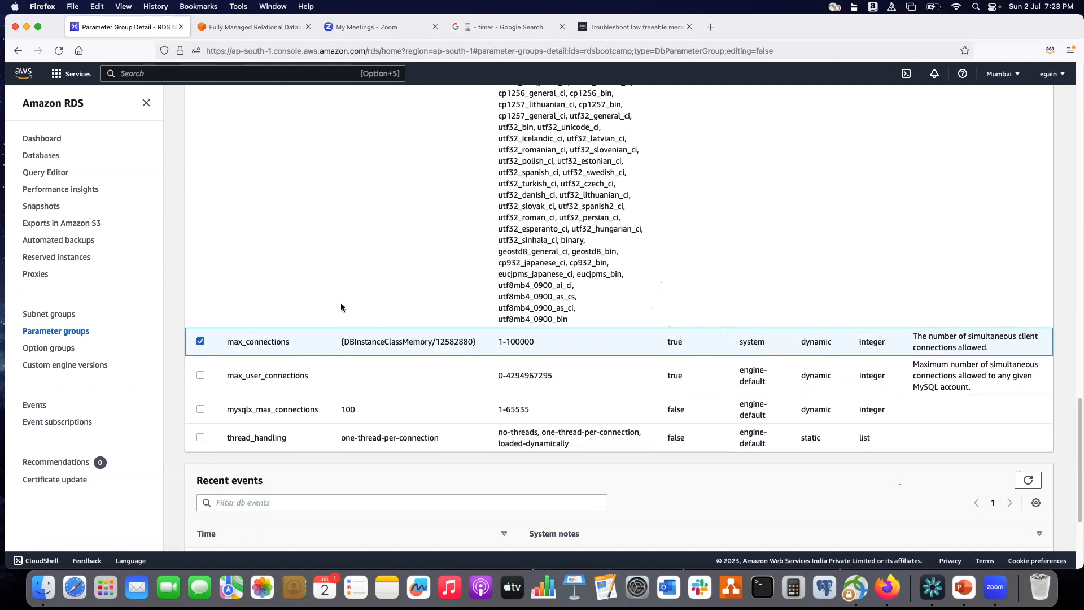
Open the form for creating an RDS proxy from the Proxies page and go to its target group configuration.
click(43, 275)
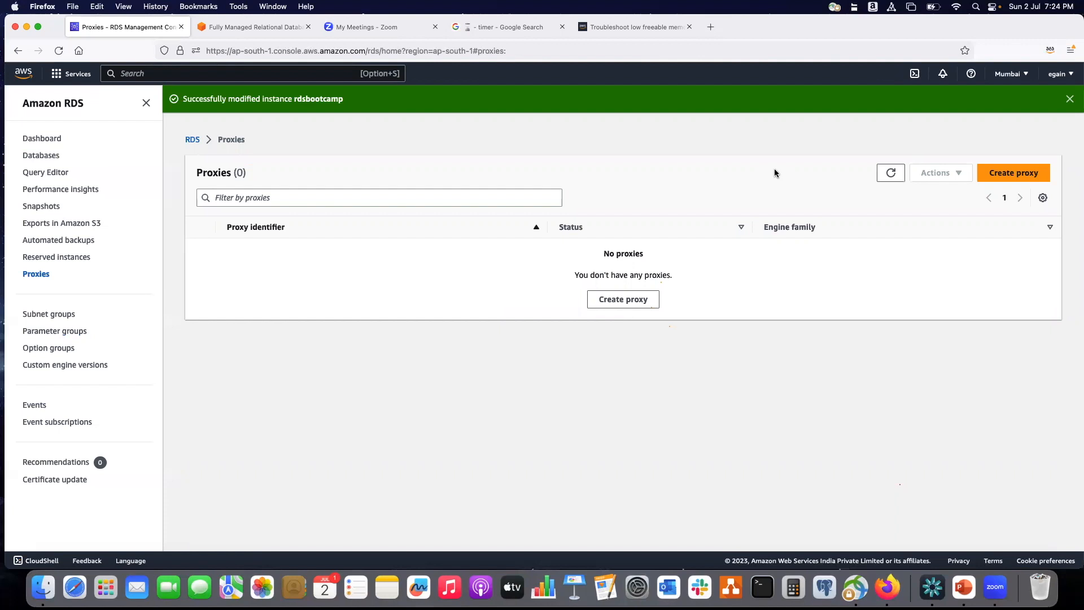
click(1022, 174)
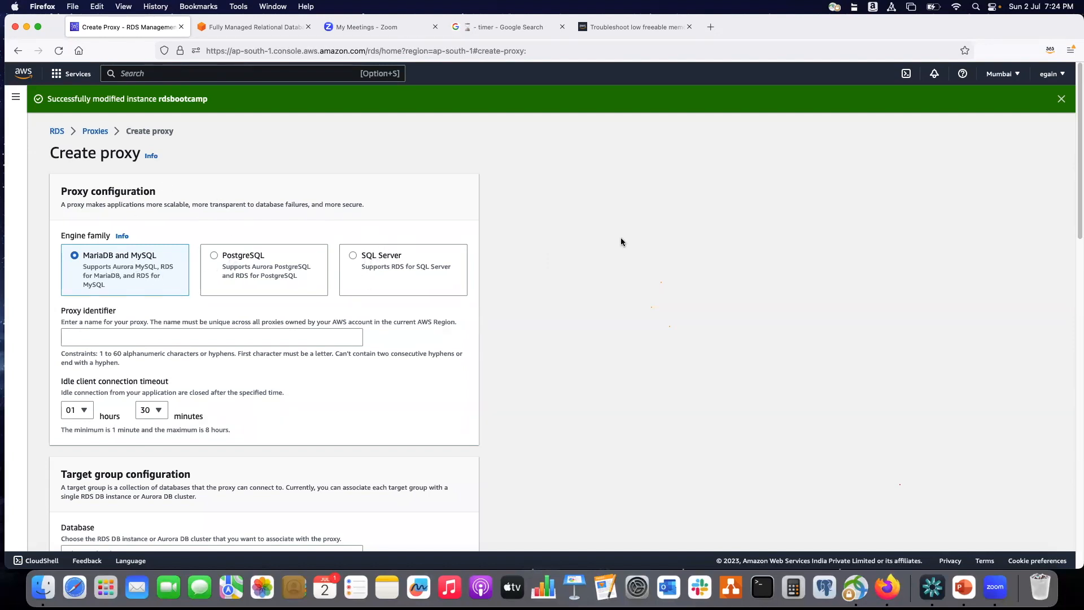
scroll(589, 275, down, 5)
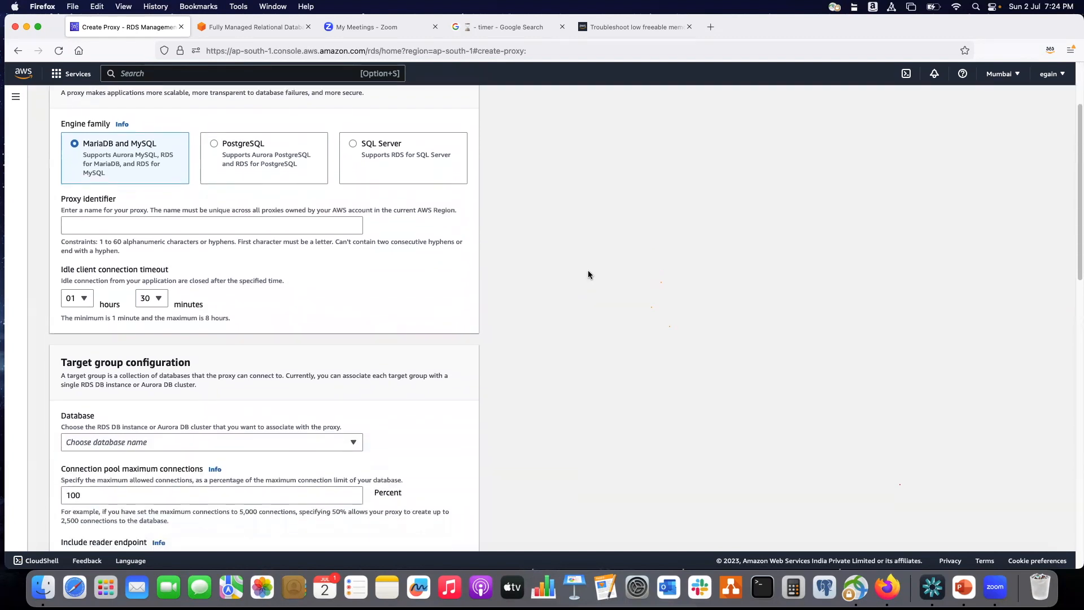
scroll(588, 275, down, 6)
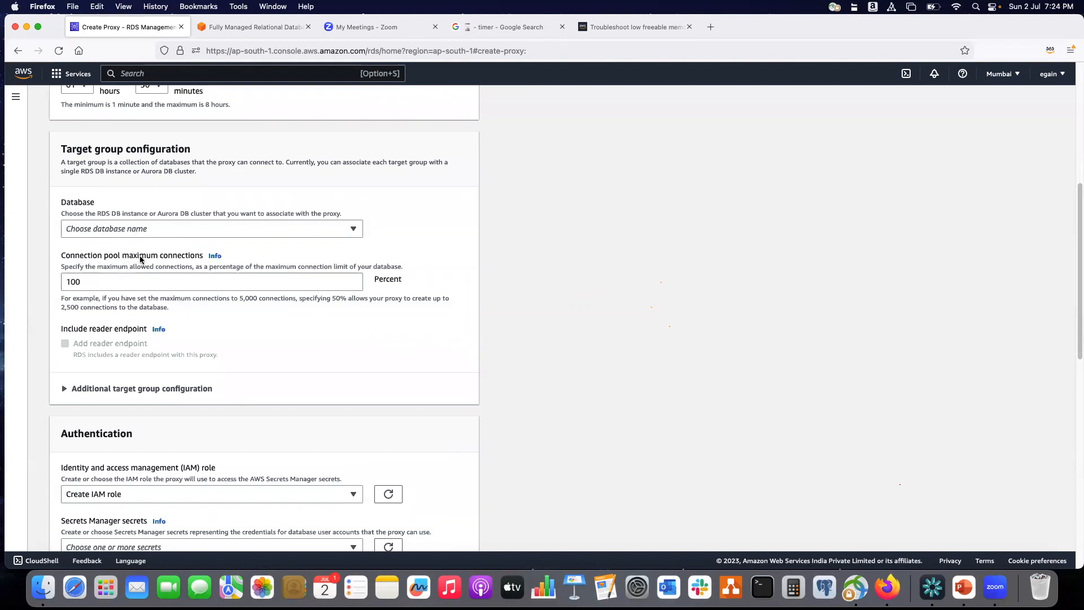
Examine the connection pool maximum connections percentage and the example text explaining how it limits database connections.
click(87, 283)
drag(87, 283, 65, 279)
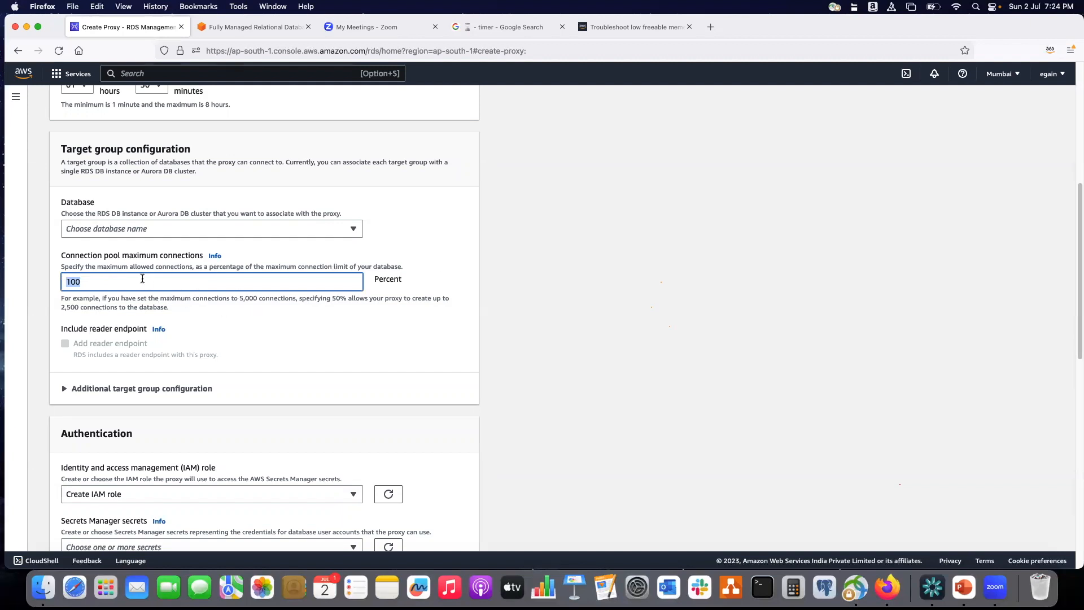
click(75, 299)
drag(121, 299, 389, 299)
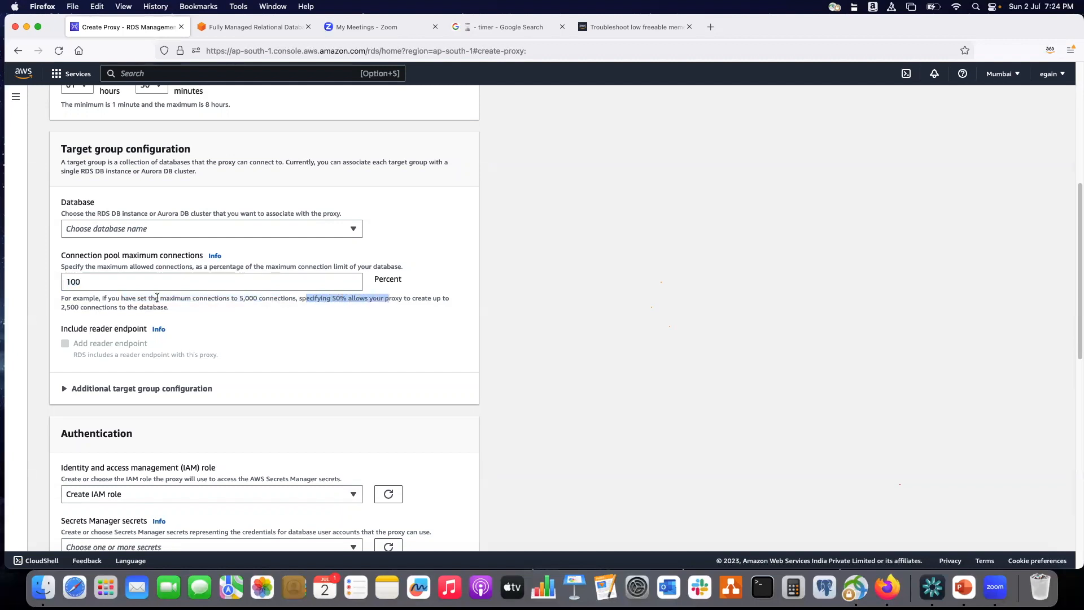
drag(67, 308, 171, 309)
click(189, 319)
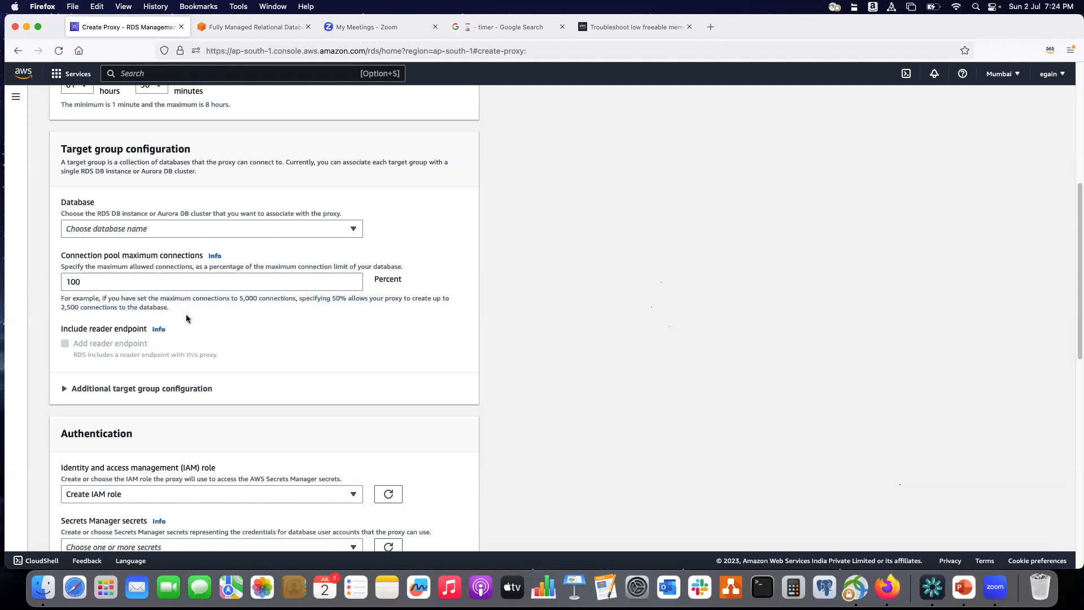
drag(91, 285, 65, 280)
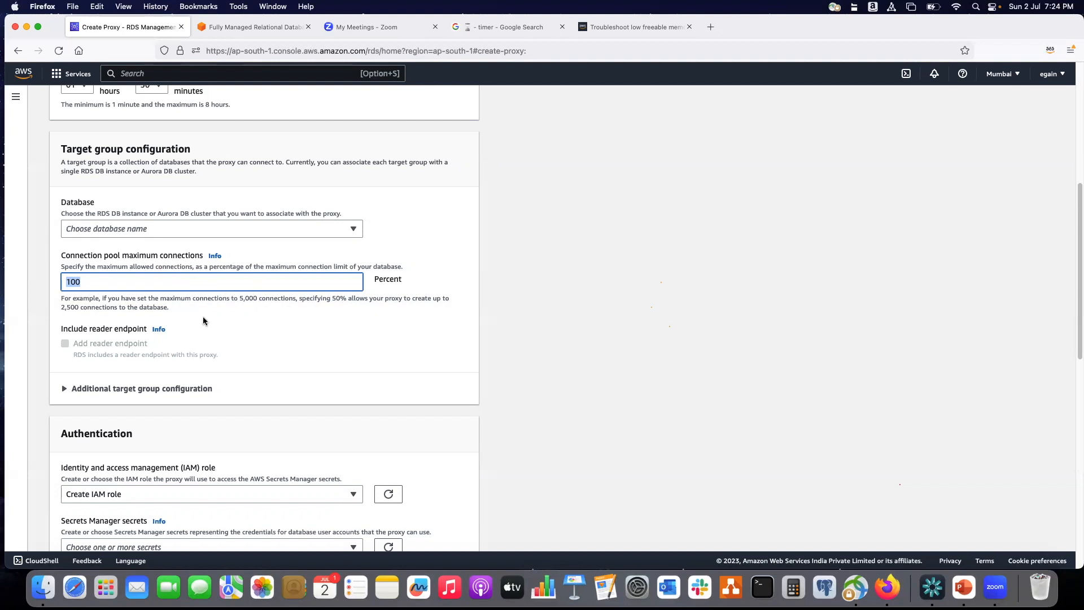
scroll(185, 358, down, 2)
scroll(164, 325, up, 5)
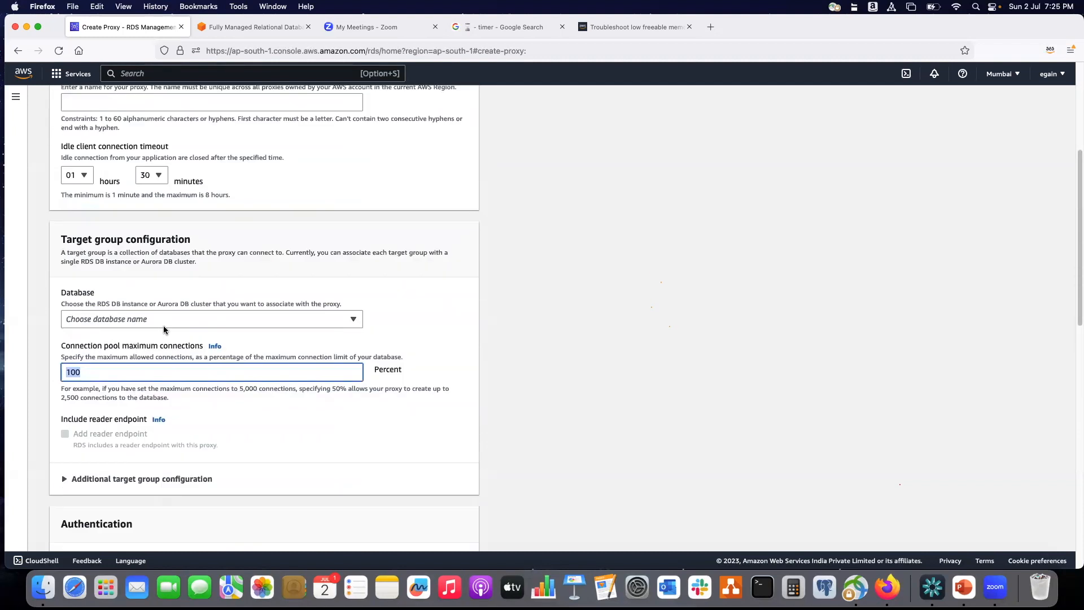
scroll(171, 324, up, 4)
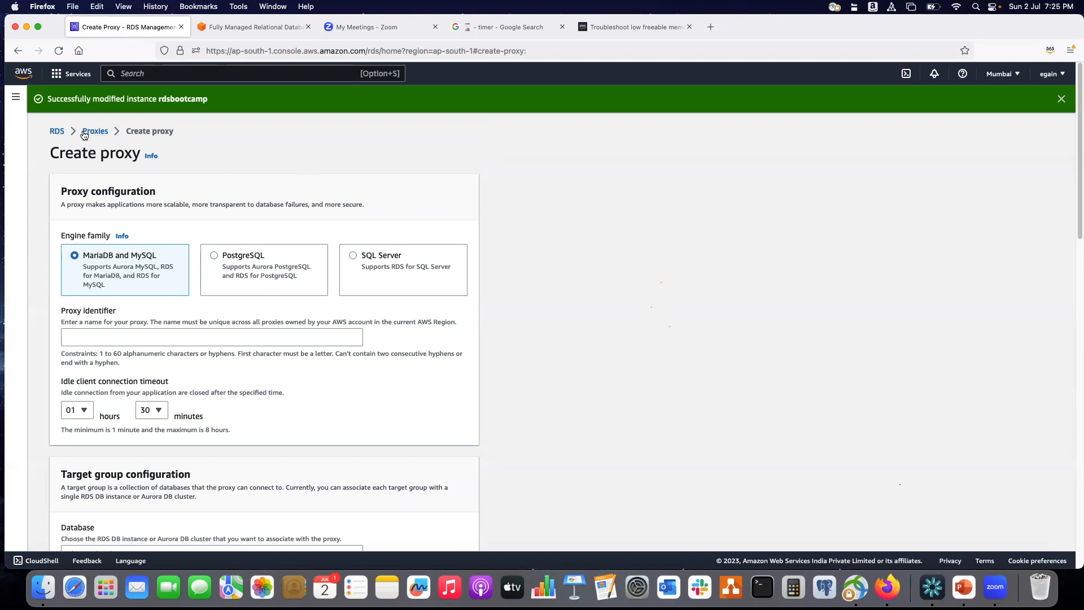
Expand the RDS navigation pane and review the proxy form's idle timeout and target group settings.
click(16, 97)
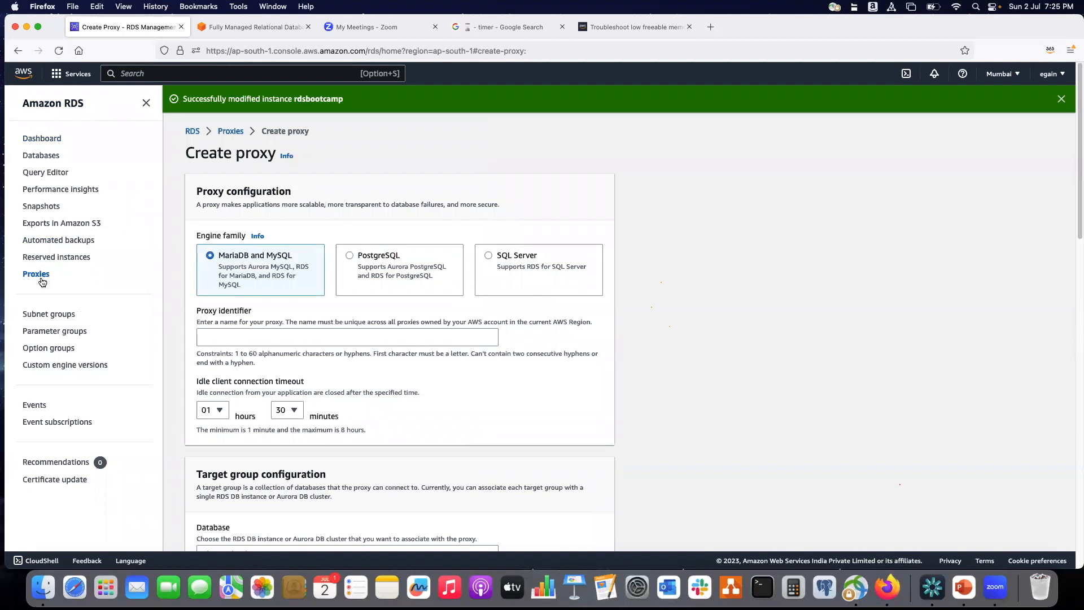
scroll(380, 293, down, 2)
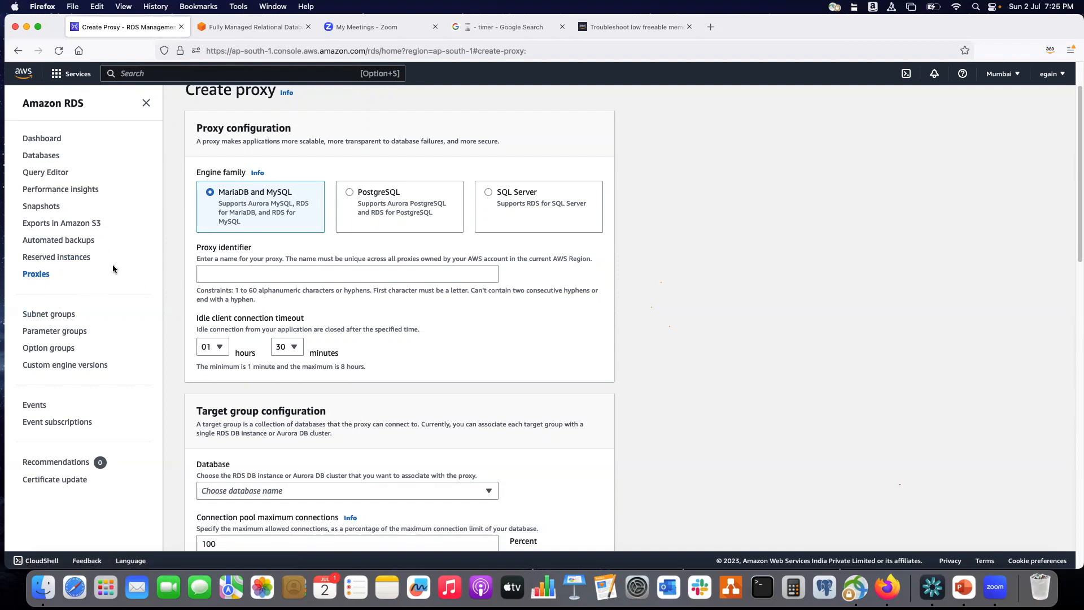
scroll(706, 299, down, 3)
scroll(706, 295, down, 5)
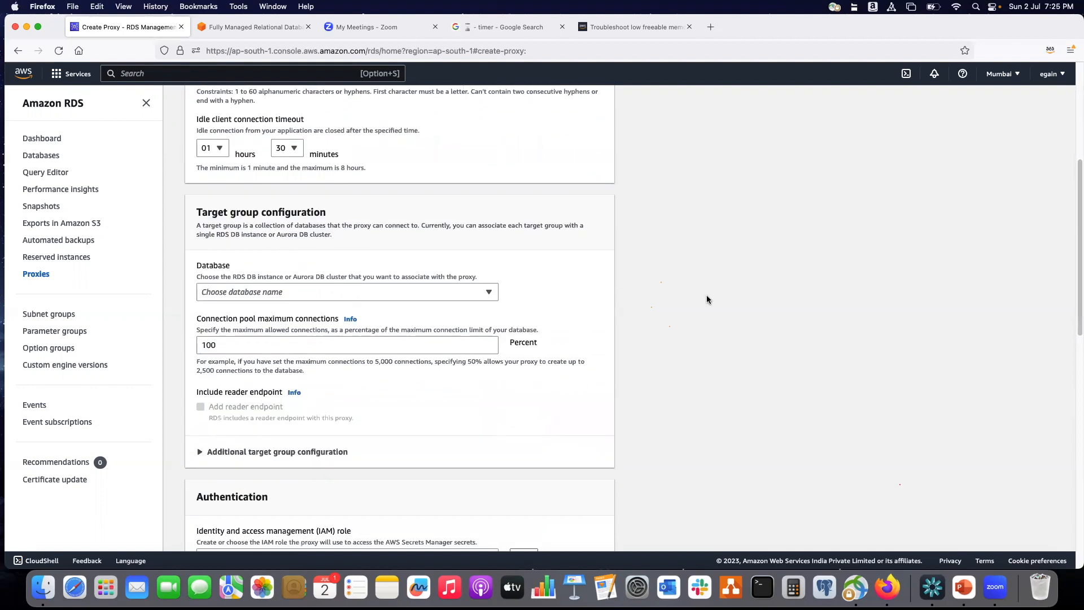
scroll(706, 295, down, 4)
scroll(709, 300, up, 4)
scroll(709, 301, up, 10)
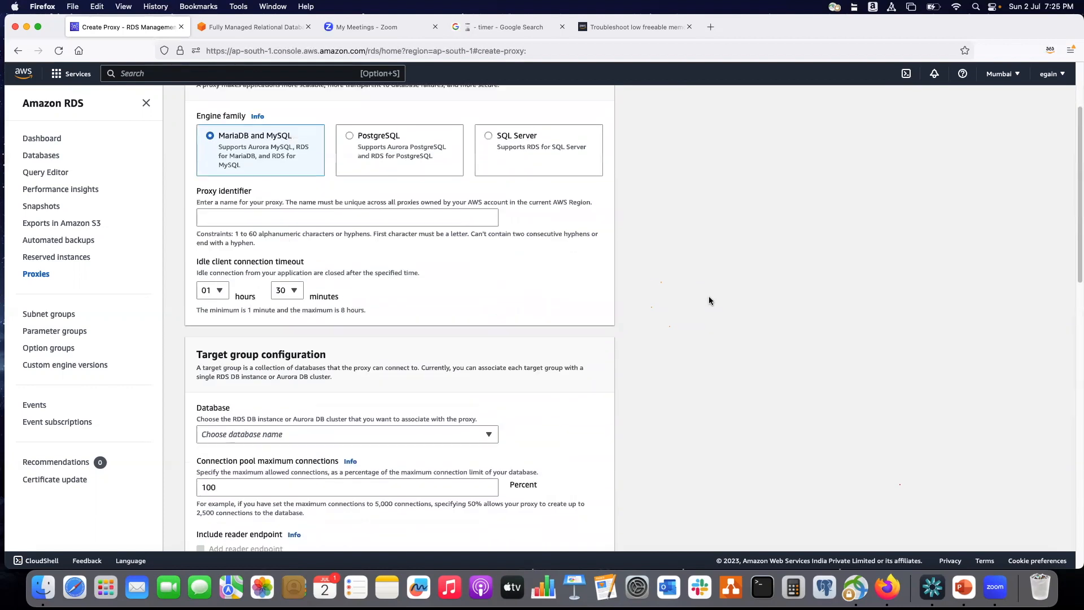
Review the proxy form's engine family and target group settings, and leave it for the Databases list.
scroll(709, 300, down, 2)
scroll(709, 301, up, 2)
scroll(710, 300, up, 1)
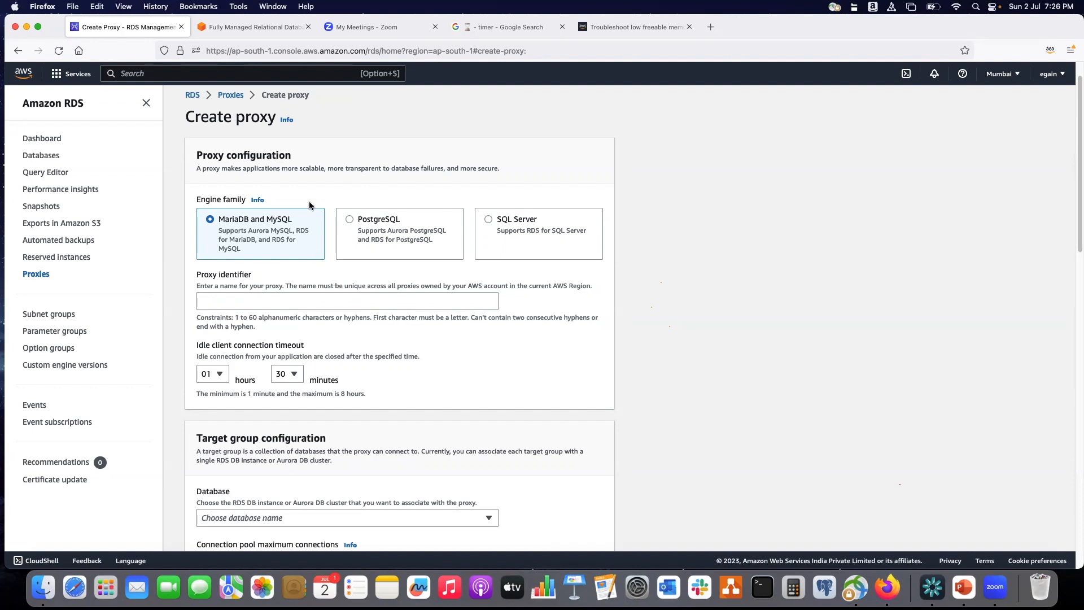
click(43, 155)
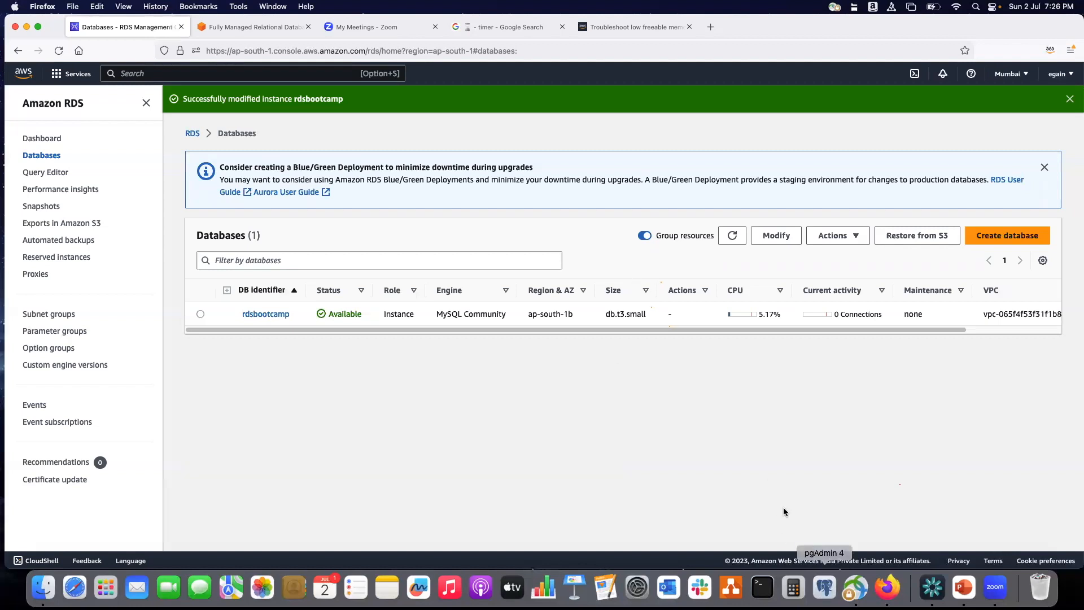
click(826, 590)
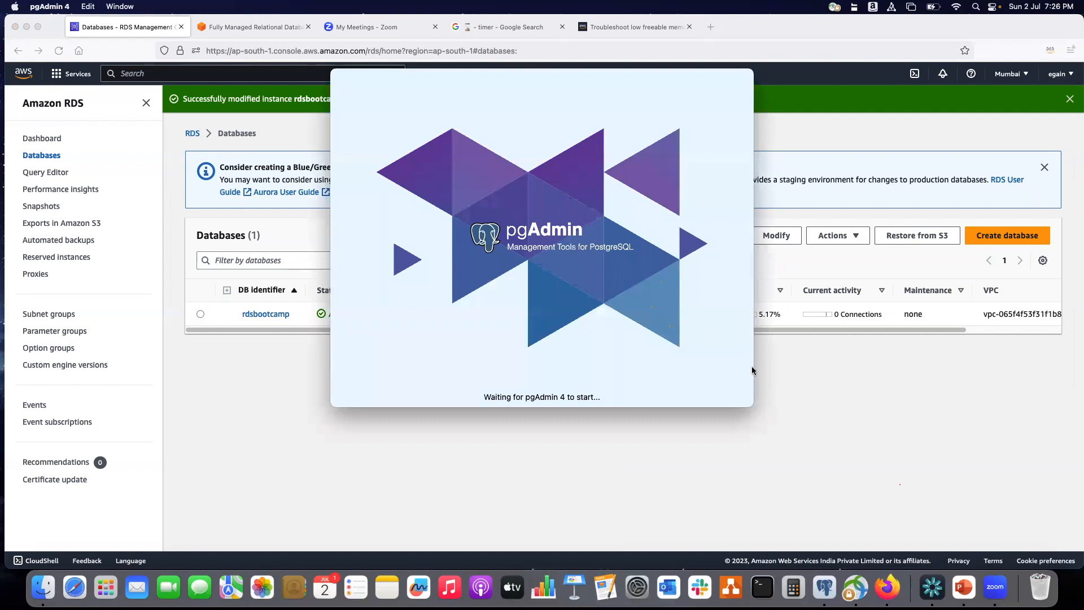
click(793, 380)
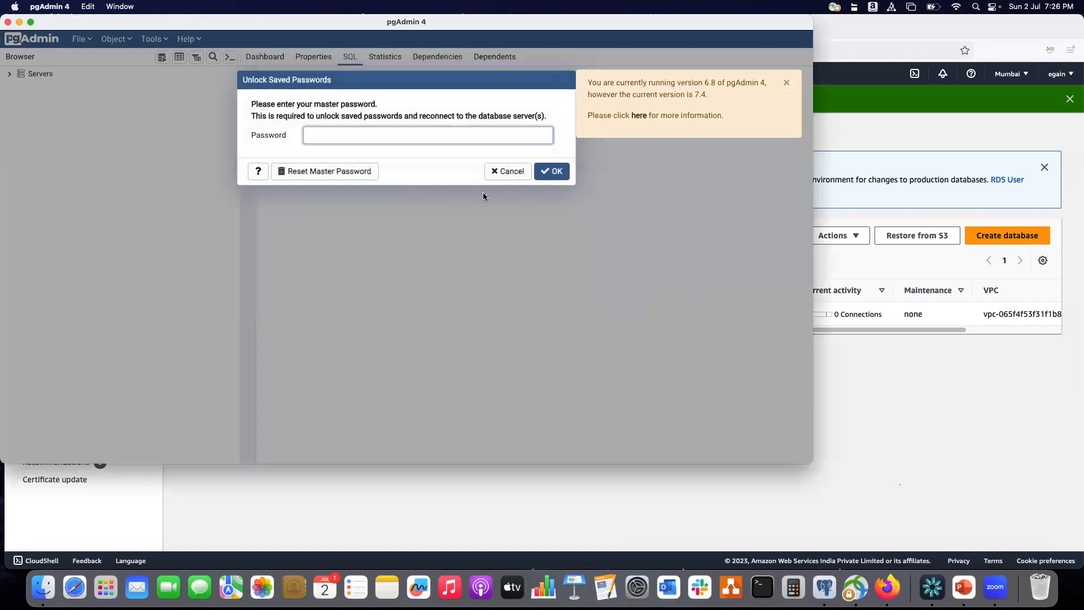
click(545, 172)
click(506, 190)
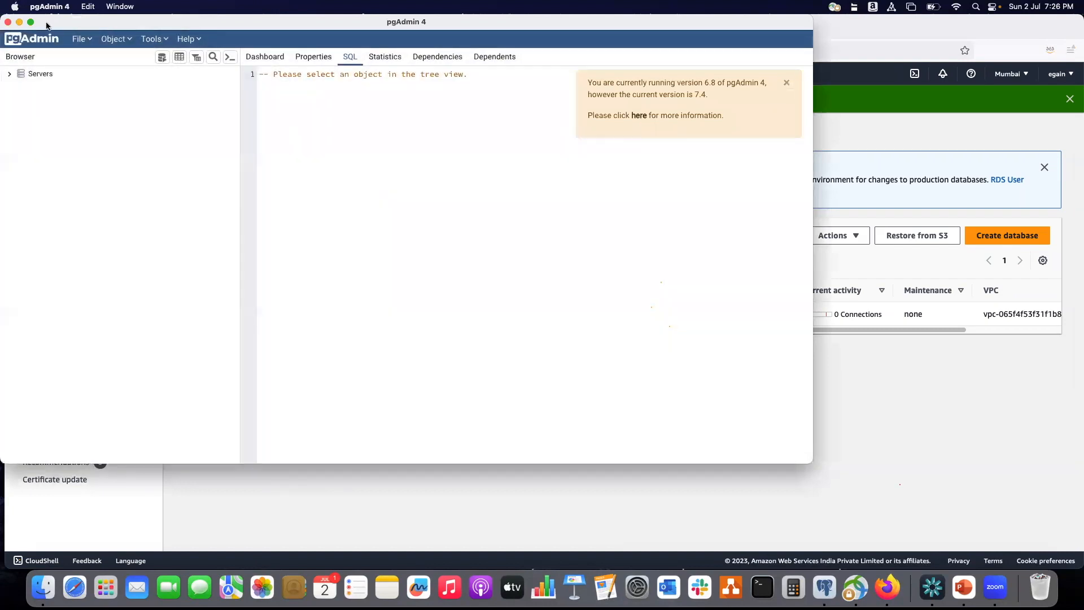
click(8, 22)
click(575, 228)
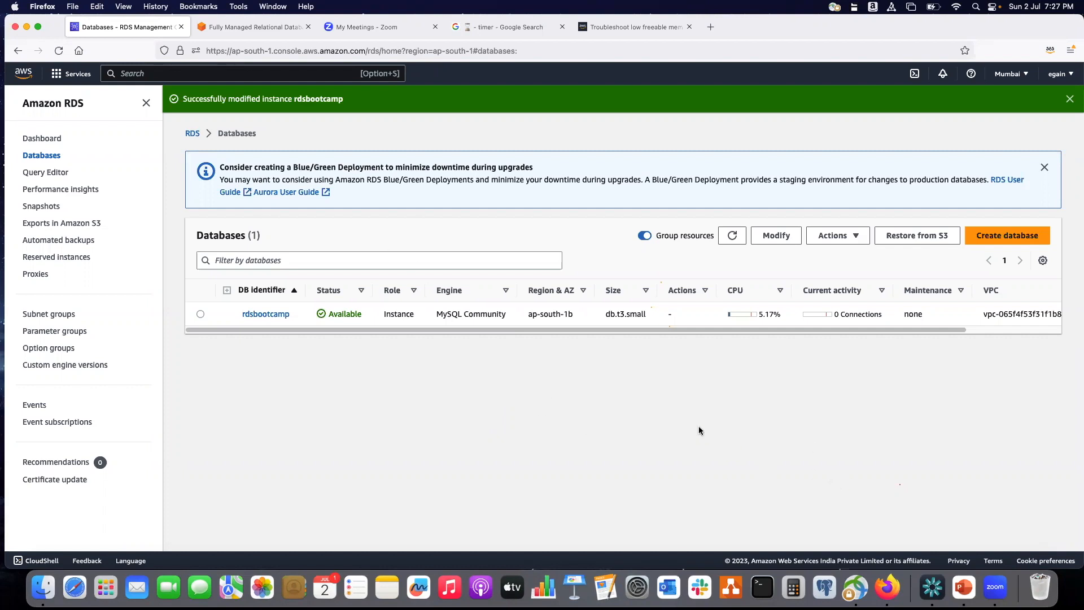
Switch to the PowerPoint deck on RDS for MySQL high availability, skim the Multi-AZ cluster and disaster recovery slides, and minimize it.
click(964, 588)
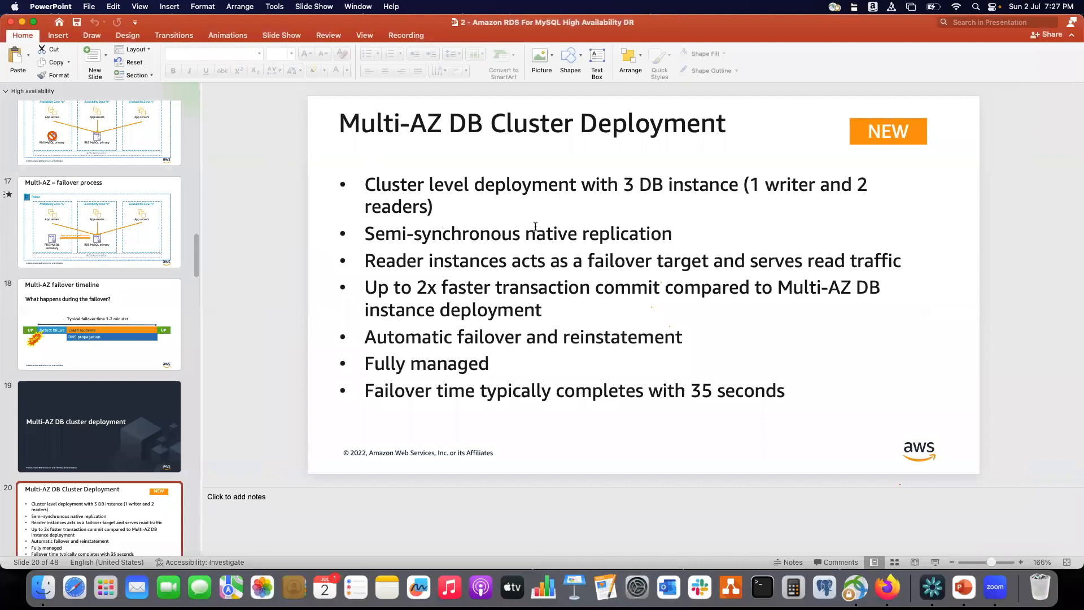
scroll(112, 415, down, 5)
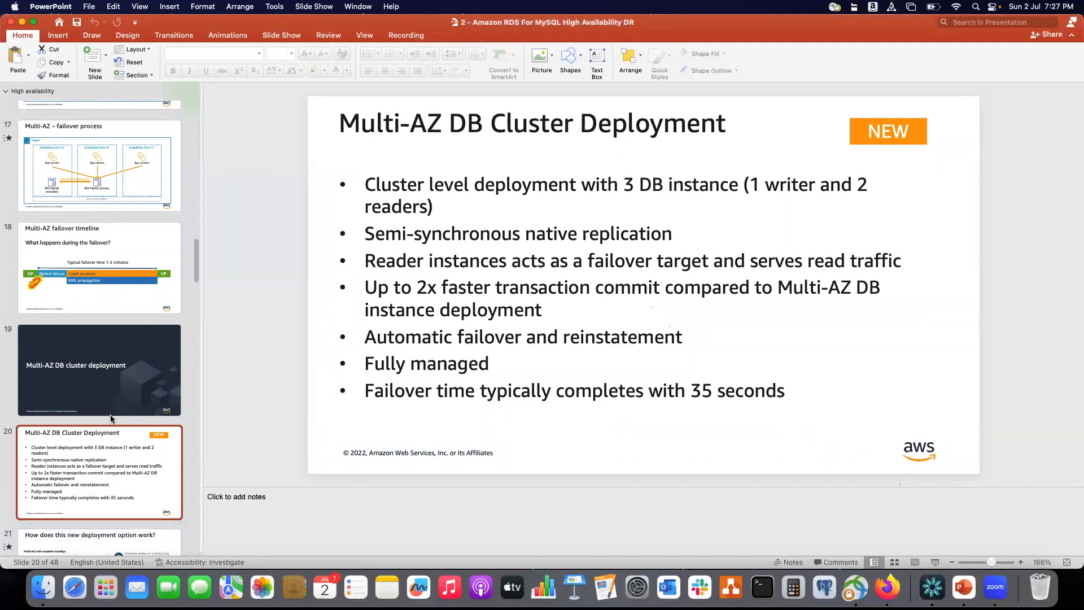
click(112, 405)
click(110, 465)
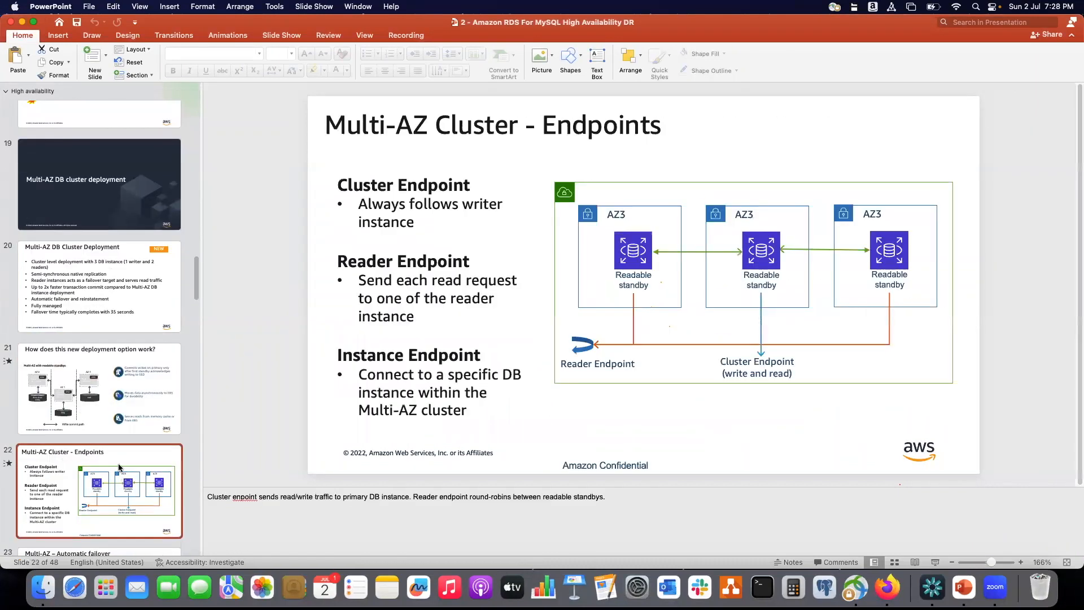
scroll(111, 466, down, 7)
scroll(111, 452, down, 5)
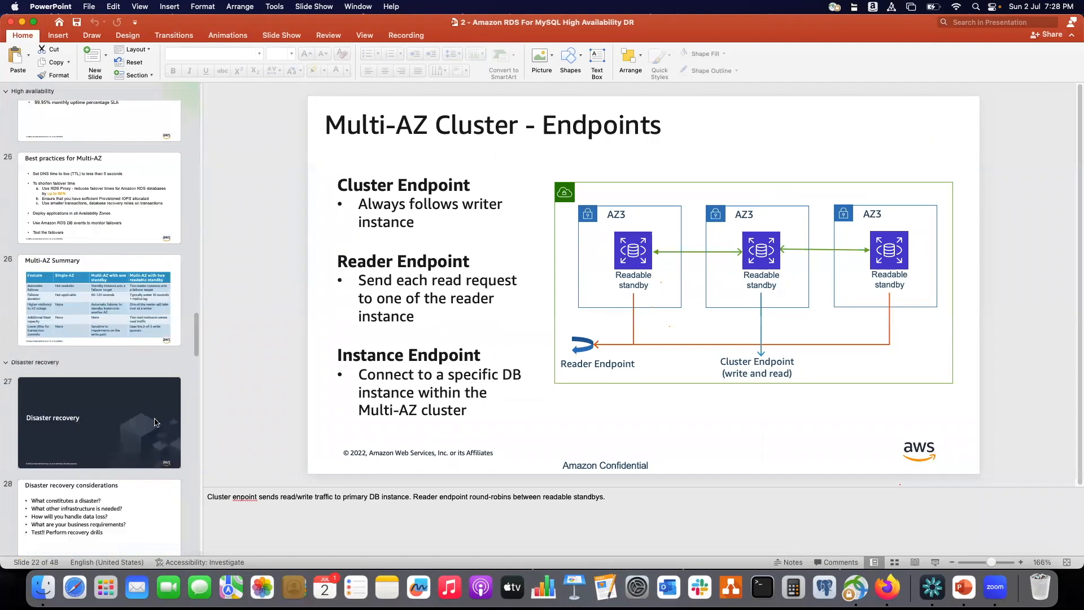
scroll(158, 421, down, 5)
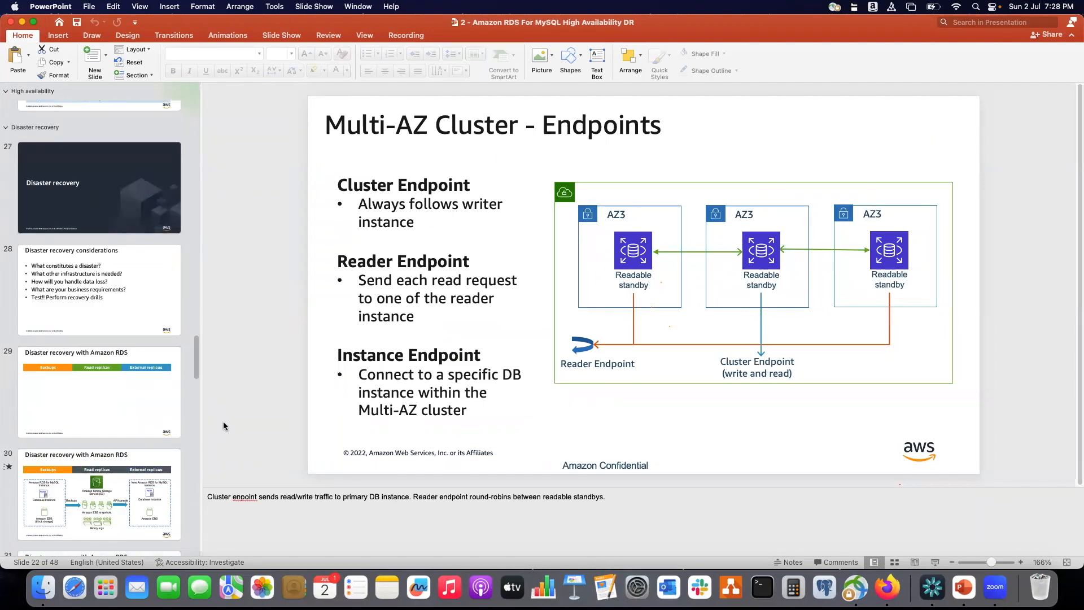
click(22, 22)
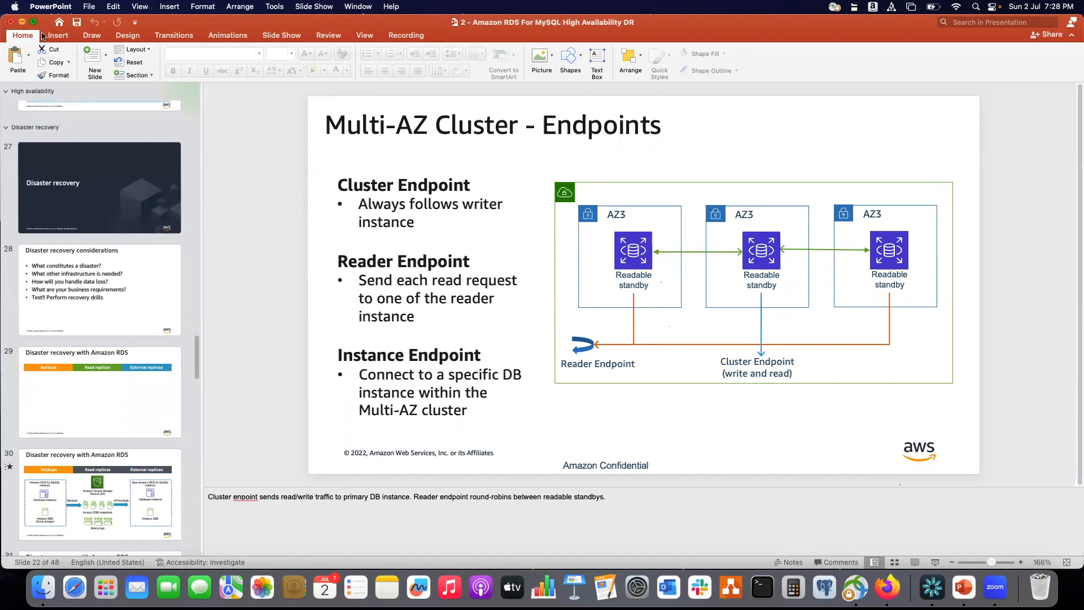